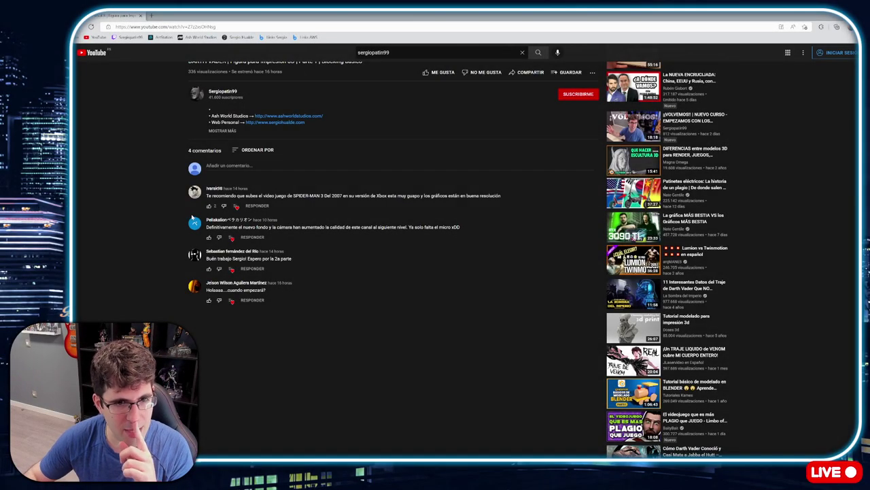
{"action": "left_click_drag", "start_coordinate": [327, 195], "coordinate": [278, 195]}
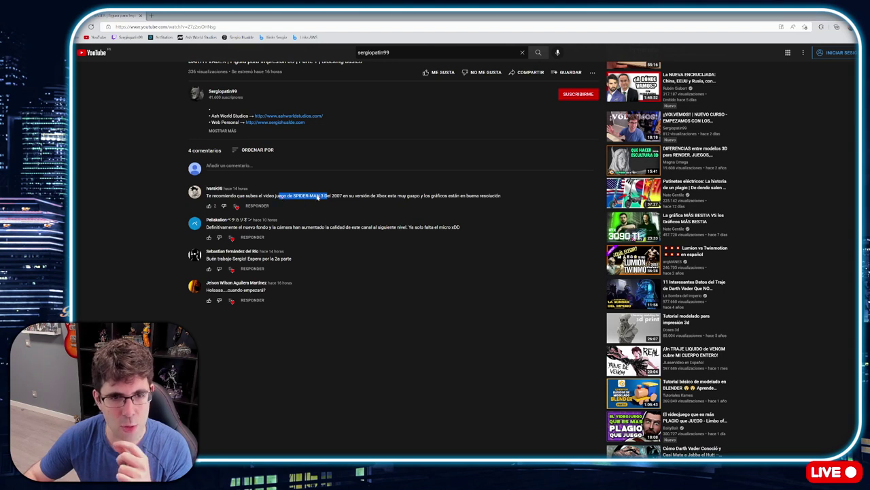
{"action": "left_click_drag", "start_coordinate": [395, 198], "coordinate": [371, 194]}
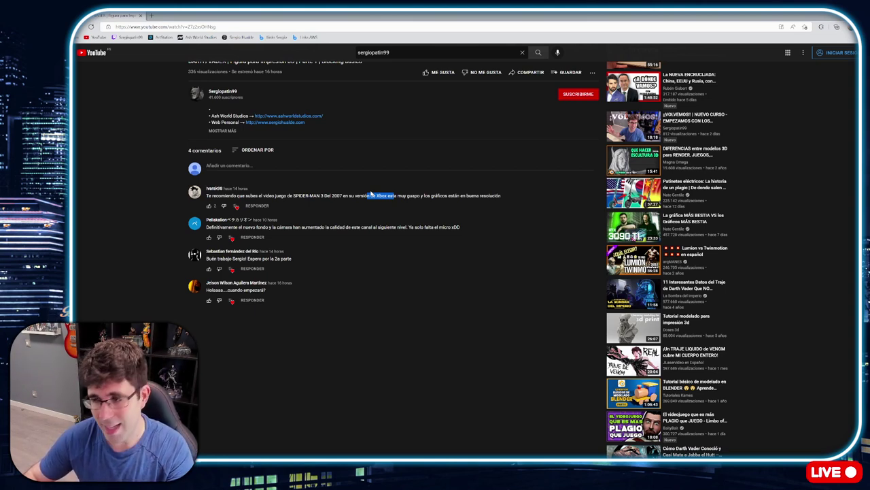
{"action": "left_click_drag", "start_coordinate": [371, 193], "coordinate": [366, 196]}
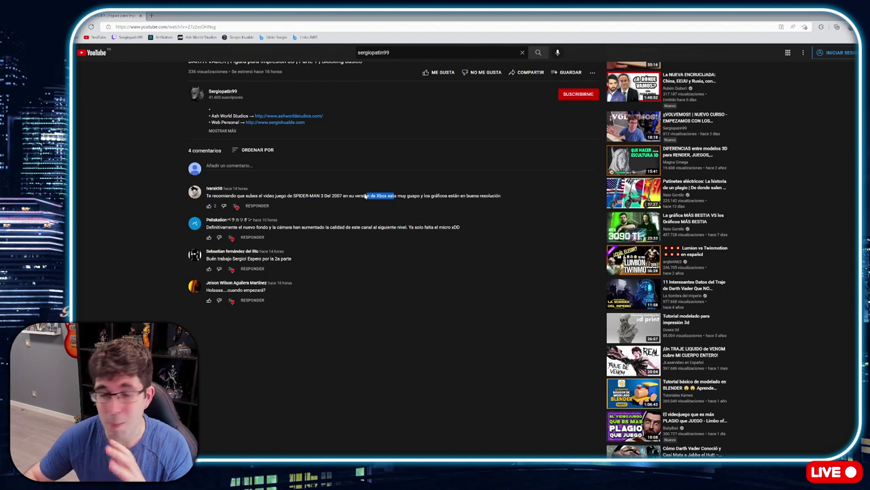
{"action": "left_click", "coordinate": [418, 213]}
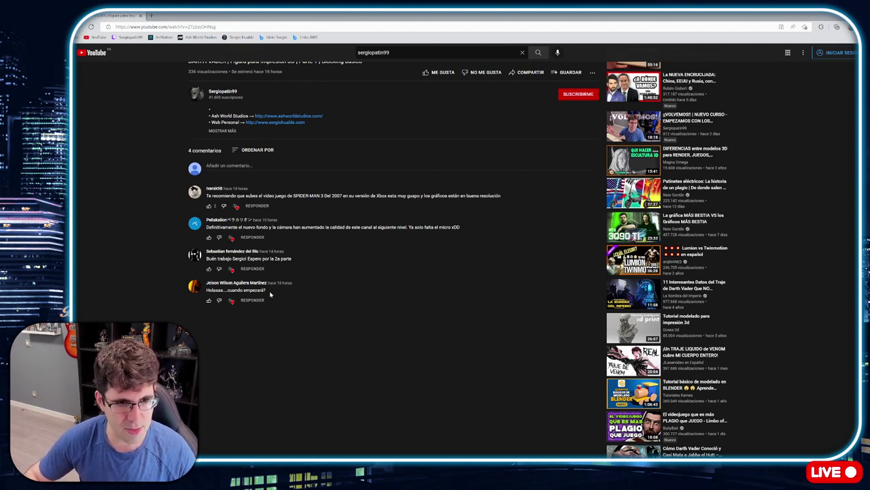
{"action": "left_click_drag", "start_coordinate": [265, 291], "coordinate": [217, 292]}
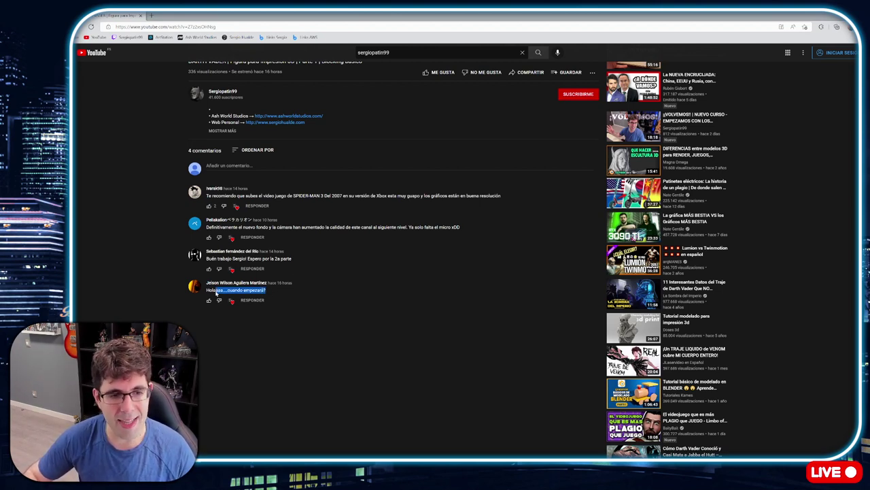
{"action": "left_click", "coordinate": [269, 294]}
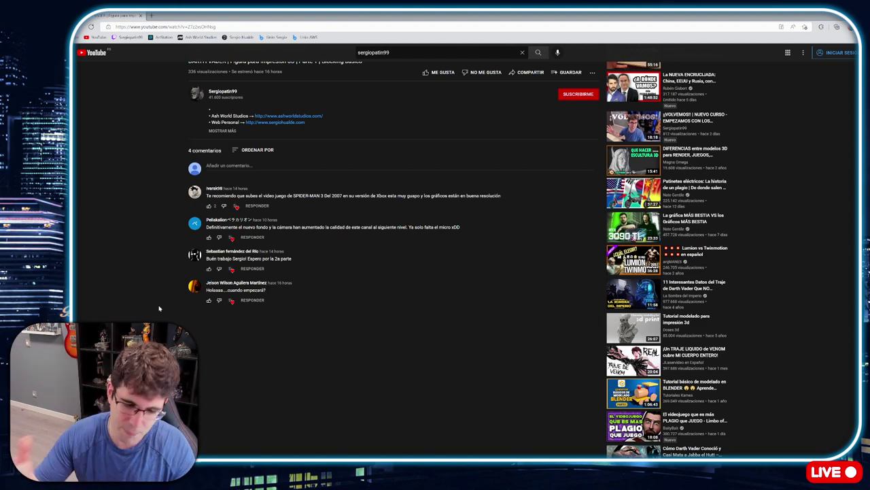
{"action": "scroll", "coordinate": [159, 308], "scroll_direction": "up", "scroll_amount": 4}
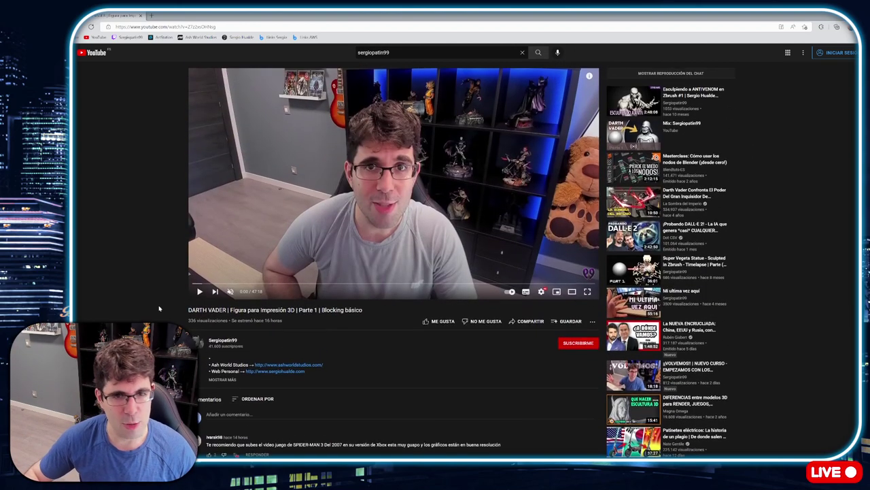
{"action": "scroll", "coordinate": [177, 299], "scroll_direction": "down", "scroll_amount": 1}
{"action": "scroll", "coordinate": [204, 286], "scroll_direction": "down", "scroll_amount": 3}
{"action": "scroll", "coordinate": [222, 278], "scroll_direction": "up", "scroll_amount": 1}
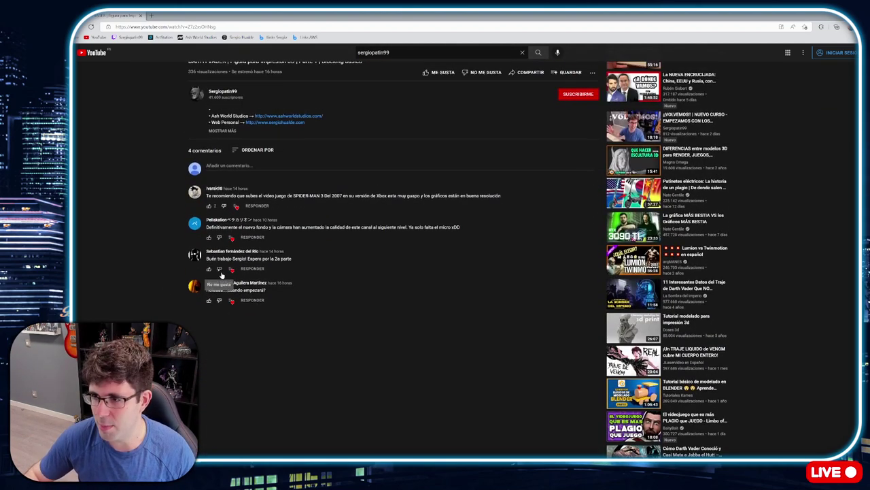
{"action": "scroll", "coordinate": [219, 274], "scroll_direction": "down", "scroll_amount": 2}
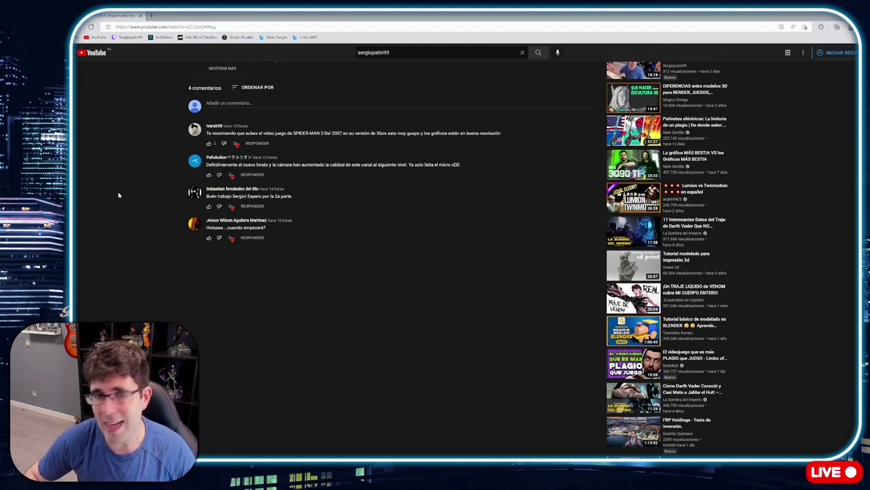
{"action": "scroll", "coordinate": [159, 193], "scroll_direction": "up", "scroll_amount": 1}
{"action": "scroll", "coordinate": [159, 193], "scroll_direction": "up", "scroll_amount": 1}
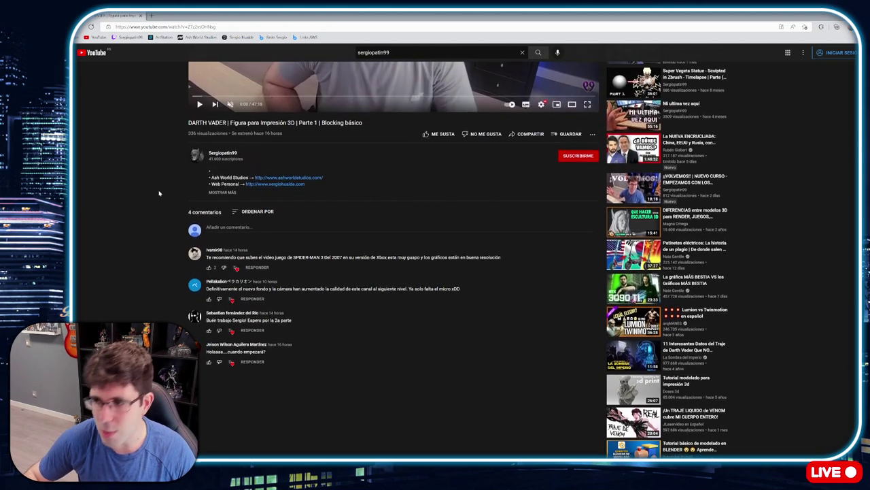
{"action": "scroll", "coordinate": [159, 193], "scroll_direction": "up", "scroll_amount": 1}
{"action": "scroll", "coordinate": [159, 193], "scroll_direction": "down", "scroll_amount": 2}
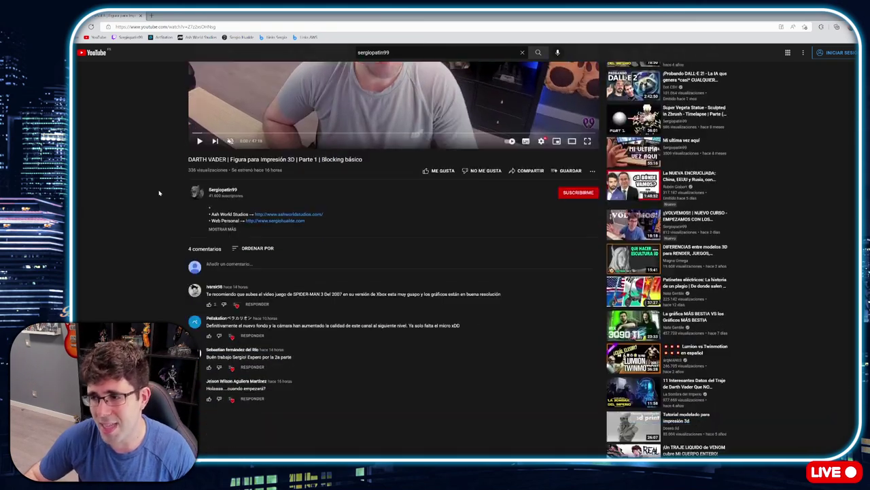
{"action": "scroll", "coordinate": [159, 193], "scroll_direction": "down", "scroll_amount": 1}
{"action": "scroll", "coordinate": [159, 193], "scroll_direction": "down", "scroll_amount": 1}
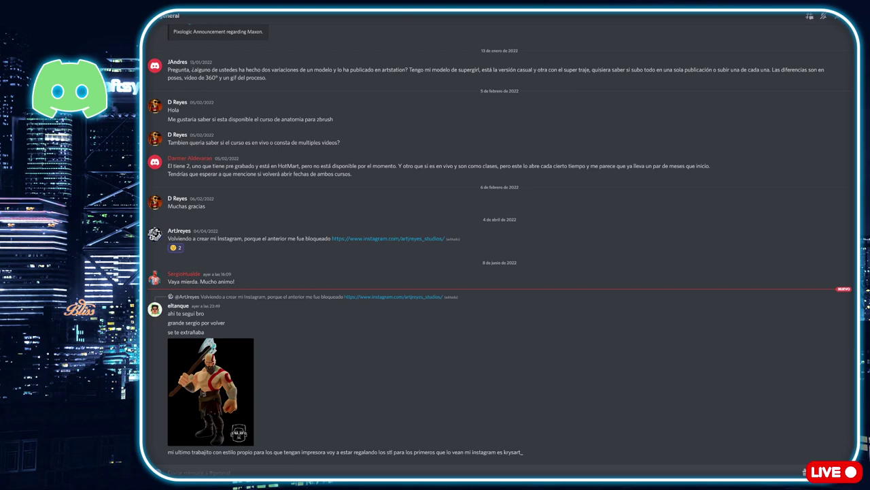
Look over the Kratos figure image and latest replies in the stream announcements channel
{"action": "mouse_move", "coordinate": [190, 322]}
{"action": "left_mouse_down"}
{"action": "mouse_move", "coordinate": [216, 323]}
{"action": "mouse_move", "coordinate": [180, 343]}
{"action": "left_mouse_up"}
{"action": "left_click", "coordinate": [210, 369]}
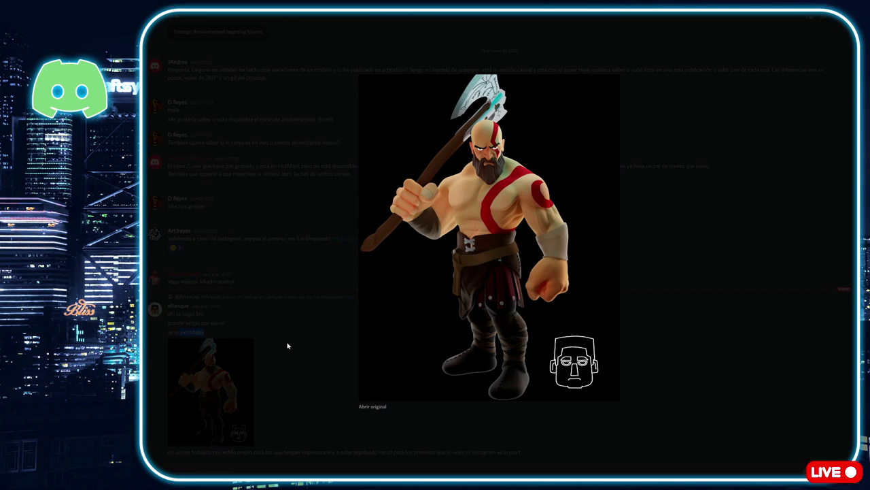
{"action": "left_click", "coordinate": [288, 332]}
{"action": "mouse_move", "coordinate": [340, 319]}
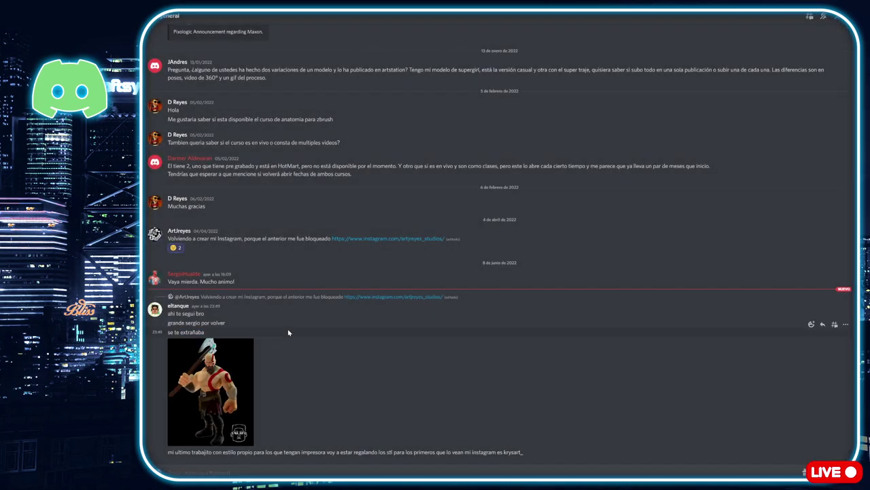
{"action": "left_click", "coordinate": [226, 376]}
{"action": "left_click", "coordinate": [268, 367]}
{"action": "left_click_drag", "start_coordinate": [525, 454], "coordinate": [503, 452]}
{"action": "left_click", "coordinate": [405, 364]}
{"action": "left_click", "coordinate": [242, 372]}
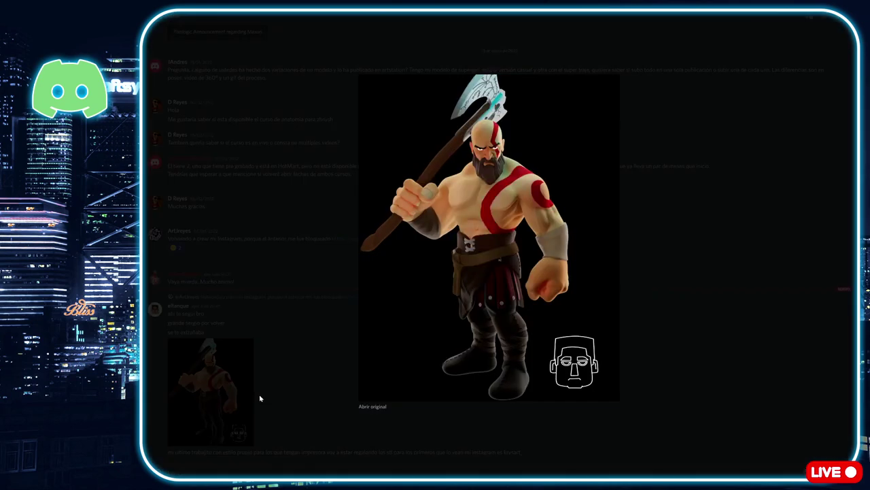
{"action": "left_click", "coordinate": [304, 293]}
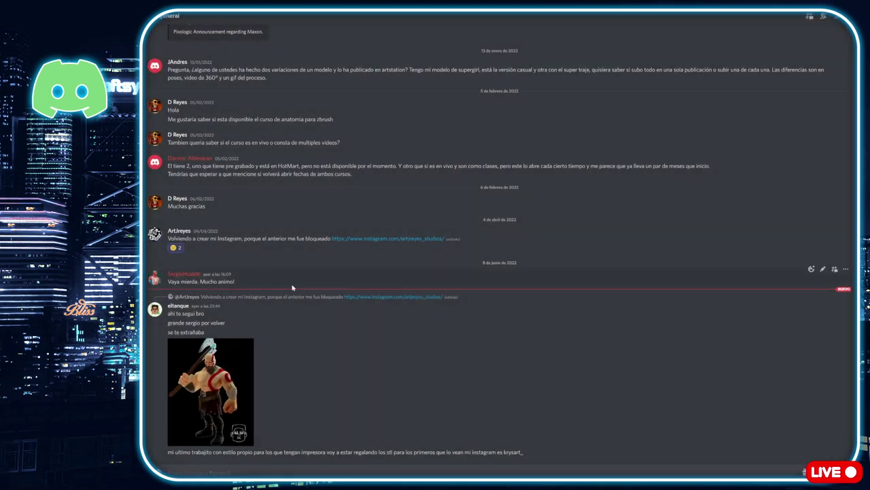
Switch to the wip channel, view the creature and goblin renders, and end on wip
{"action": "key", "text": "alt+Down"}
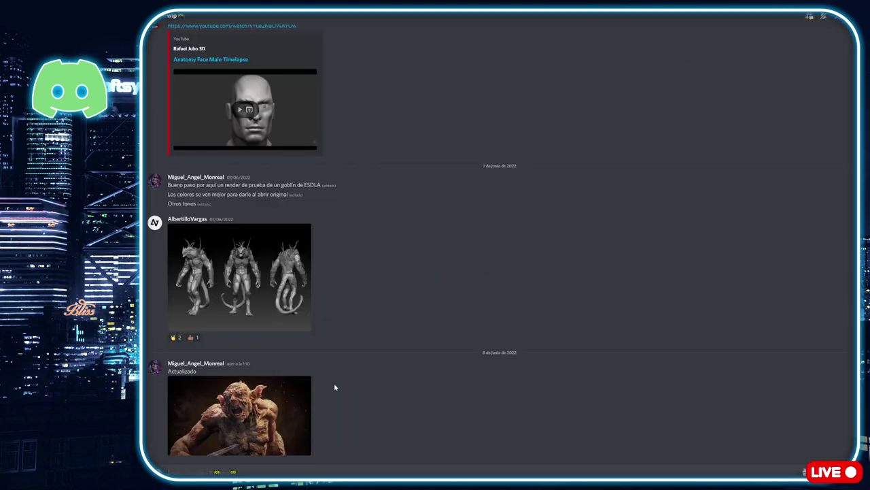
{"action": "left_click", "coordinate": [270, 273]}
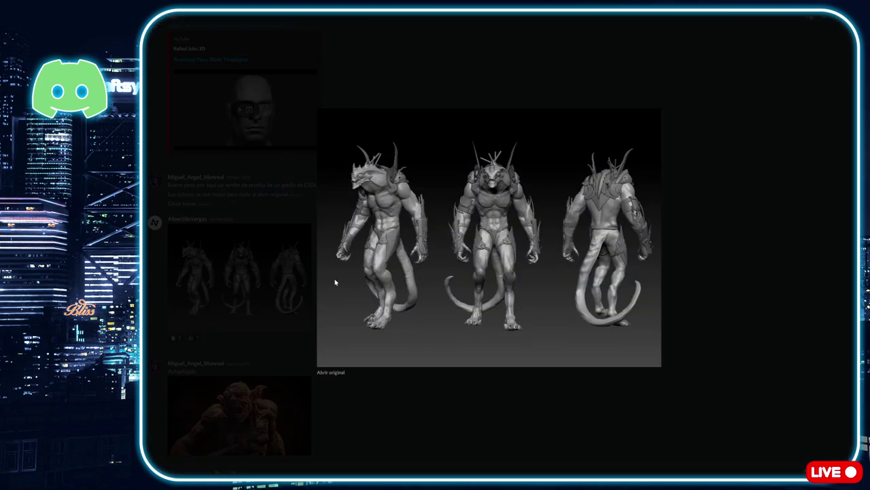
{"action": "left_click", "coordinate": [374, 412]}
{"action": "left_click", "coordinate": [283, 407]}
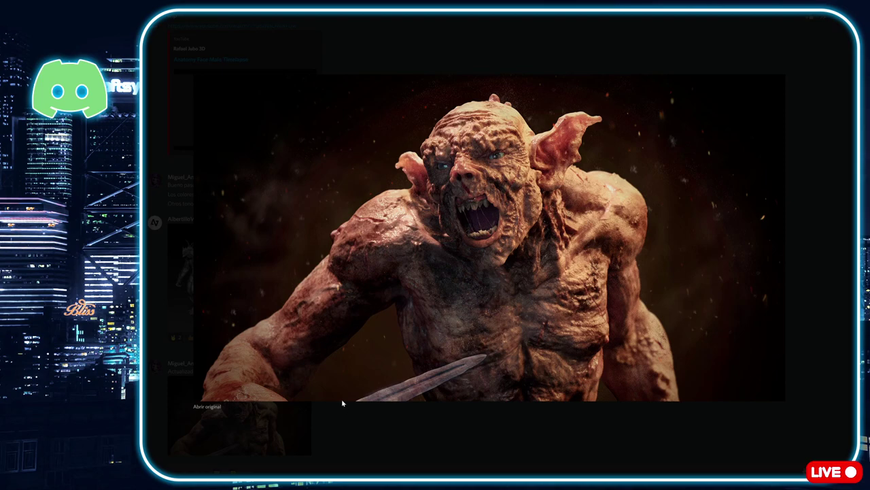
{"action": "left_click", "coordinate": [335, 426]}
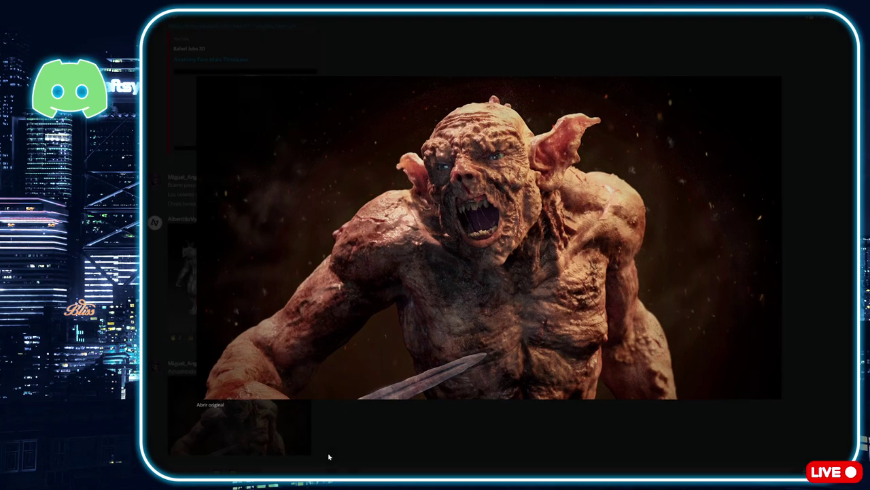
{"action": "key", "text": "alt+Down"}
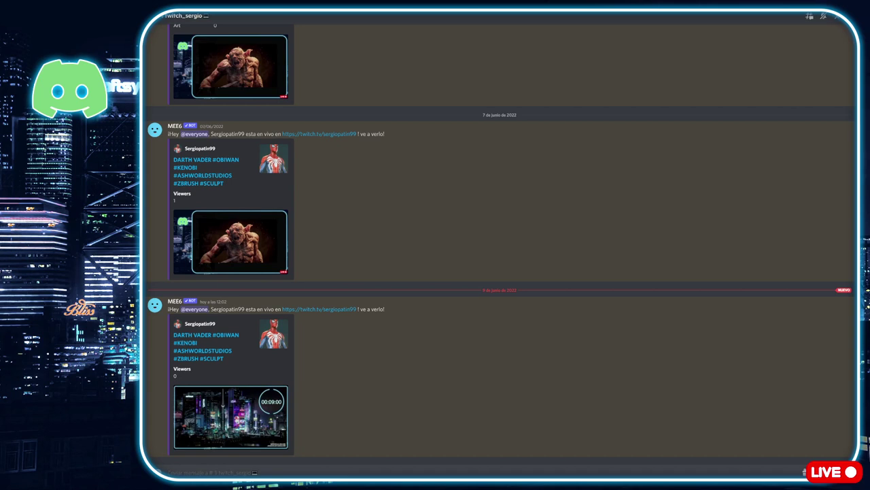
{"action": "key", "text": "alt+Up"}
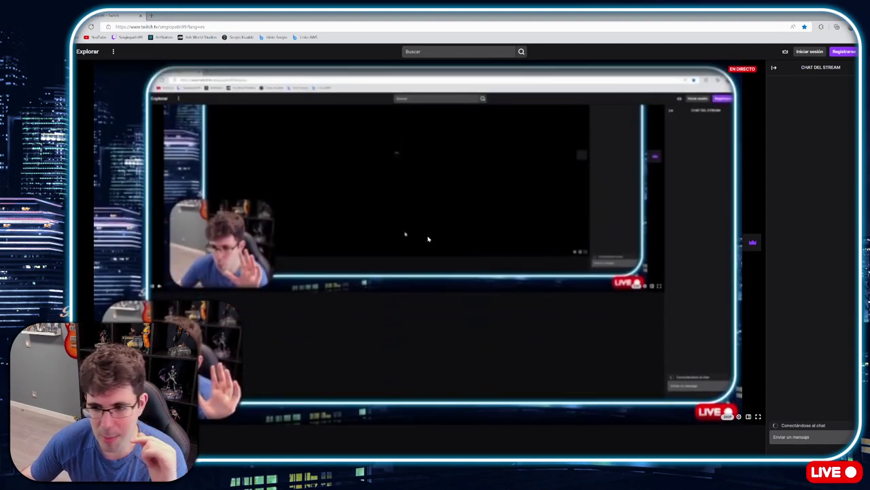
Scroll through the Twitch channel's About panels
{"action": "scroll", "coordinate": [422, 231], "scroll_direction": "down", "scroll_amount": 3}
{"action": "scroll", "coordinate": [430, 241], "scroll_direction": "up", "scroll_amount": 3}
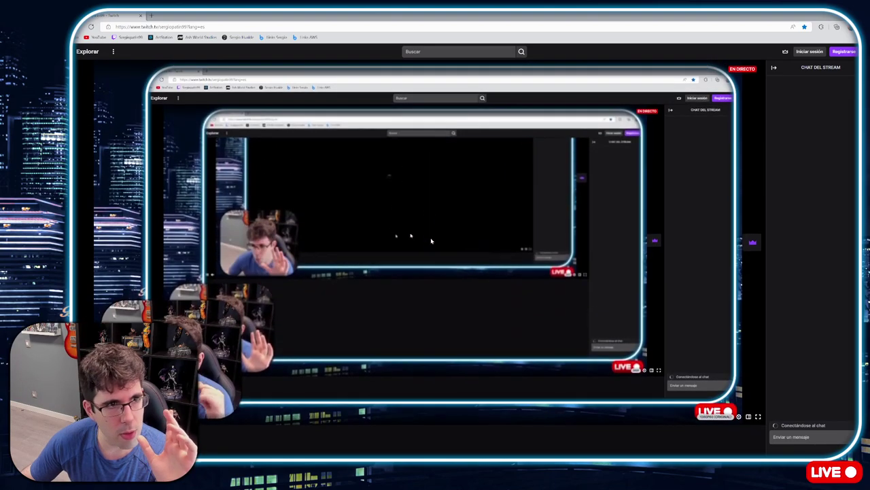
{"action": "scroll", "coordinate": [347, 234], "scroll_direction": "down", "scroll_amount": 3}
{"action": "scroll", "coordinate": [347, 234], "scroll_direction": "up", "scroll_amount": 3}
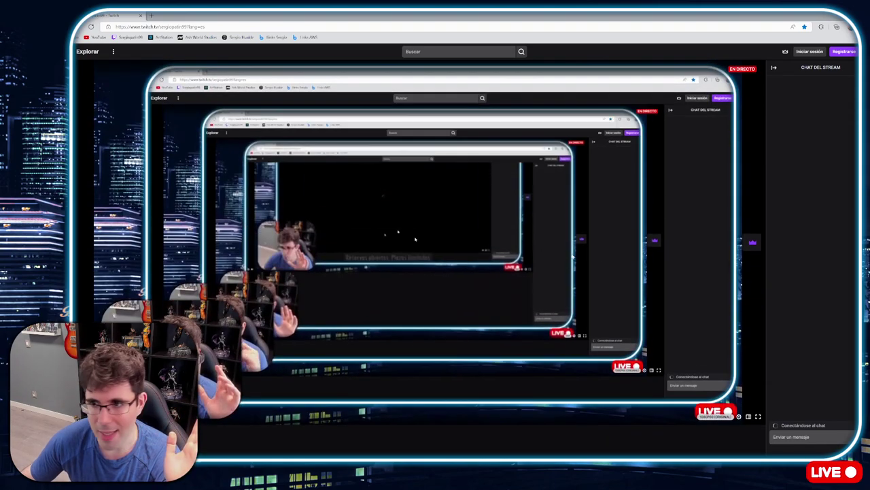
{"action": "scroll", "coordinate": [402, 237], "scroll_direction": "down", "scroll_amount": 3}
{"action": "scroll", "coordinate": [598, 305], "scroll_direction": "up", "scroll_amount": 1}
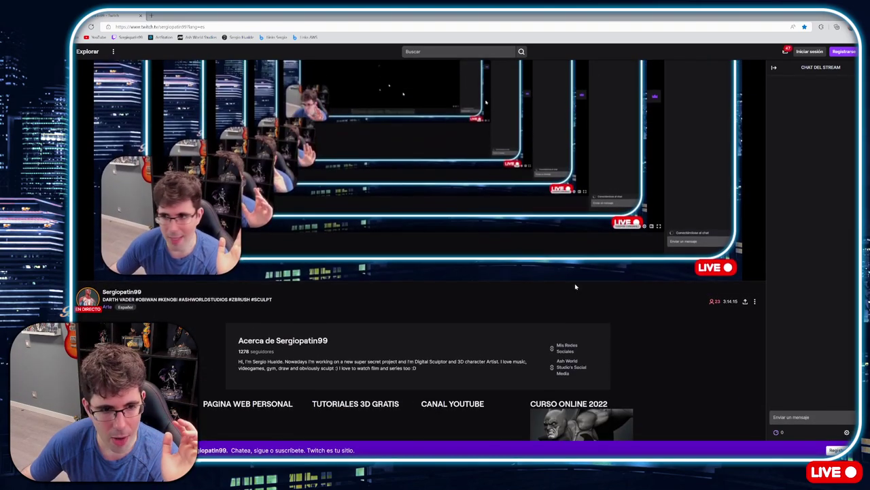
{"action": "scroll", "coordinate": [576, 285], "scroll_direction": "down", "scroll_amount": 3}
{"action": "scroll", "coordinate": [616, 209], "scroll_direction": "up", "scroll_amount": 1}
{"action": "scroll", "coordinate": [616, 209], "scroll_direction": "up", "scroll_amount": 1}
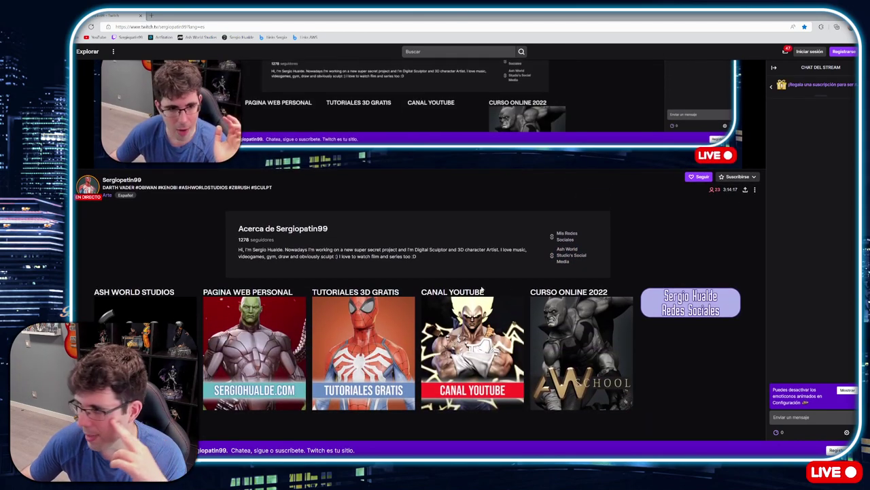
{"action": "scroll", "coordinate": [447, 266], "scroll_direction": "up", "scroll_amount": 1, "text": "ctrl"}
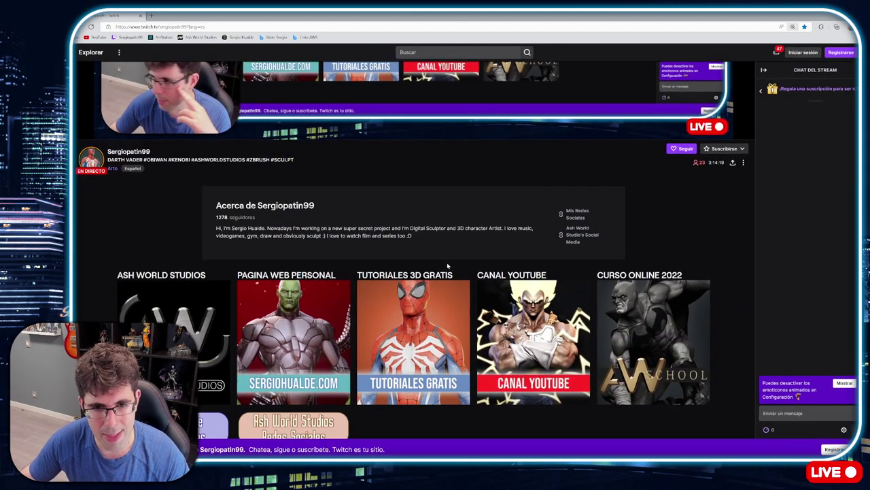
{"action": "scroll", "coordinate": [284, 325], "scroll_direction": "down", "scroll_amount": 1}
{"action": "scroll", "coordinate": [284, 325], "scroll_direction": "up", "scroll_amount": 4}
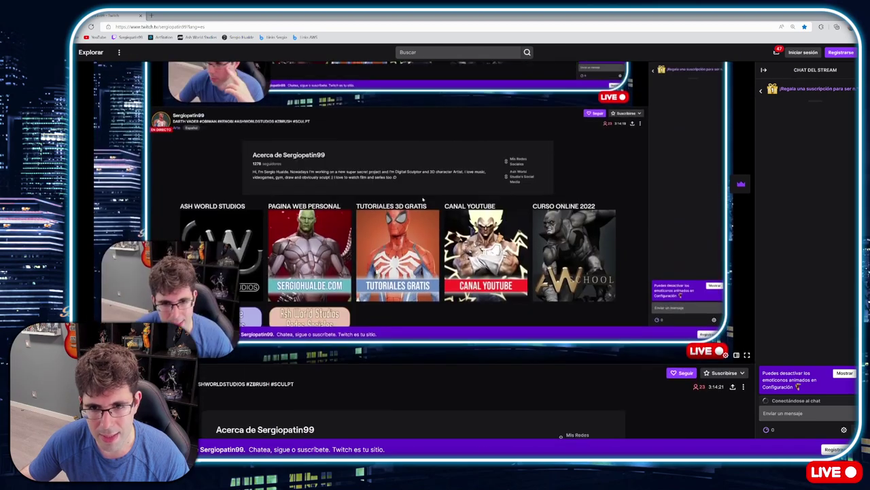
{"action": "scroll", "coordinate": [502, 245], "scroll_direction": "down", "scroll_amount": 1}
{"action": "scroll", "coordinate": [476, 240], "scroll_direction": "down", "scroll_amount": 3}
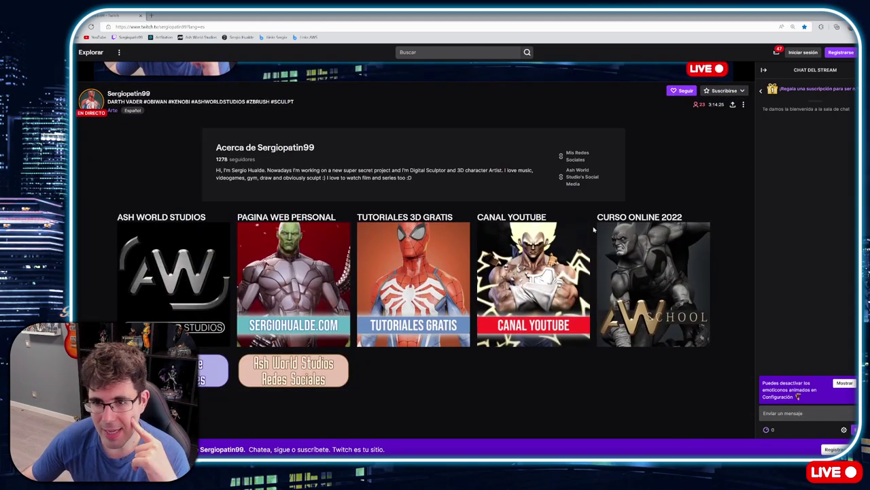
{"action": "left_click", "coordinate": [583, 231]}
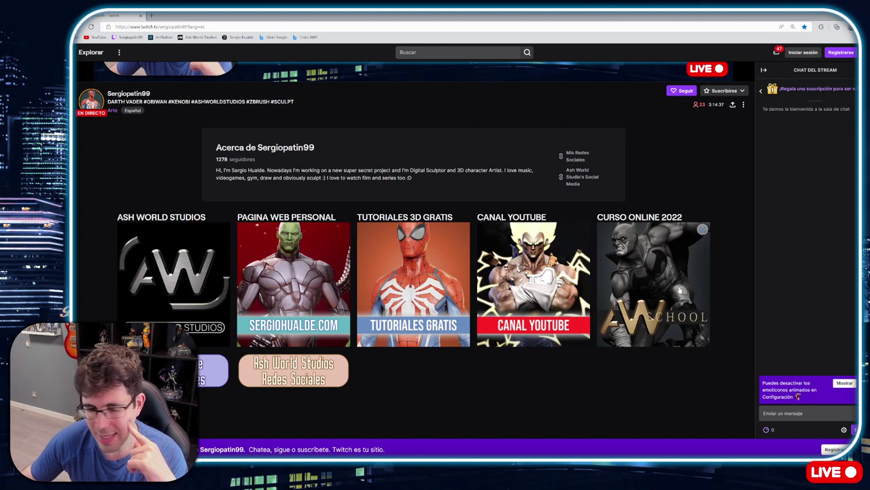
Open both 'Redes Sociales' links in new tabs and view the personal links page
{"action": "scroll", "coordinate": [680, 289], "scroll_direction": "down", "scroll_amount": 2}
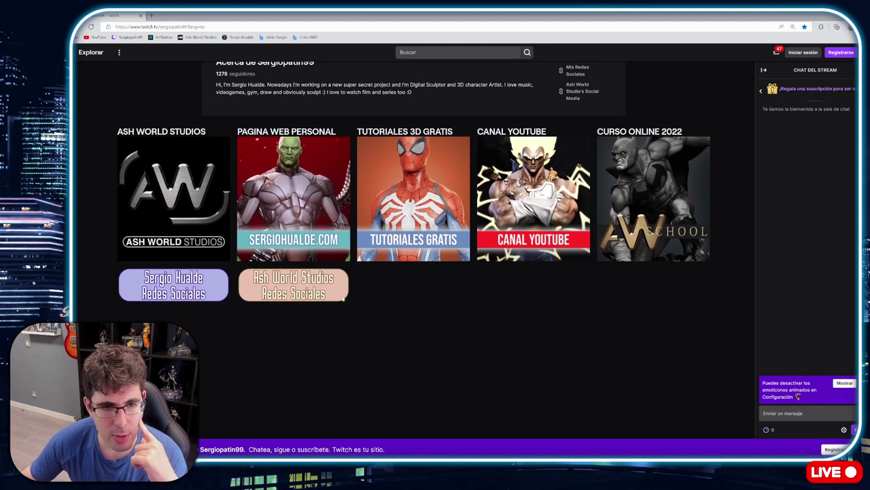
{"action": "scroll", "coordinate": [574, 235], "scroll_direction": "up", "scroll_amount": 4}
{"action": "scroll", "coordinate": [575, 234], "scroll_direction": "down", "scroll_amount": 3}
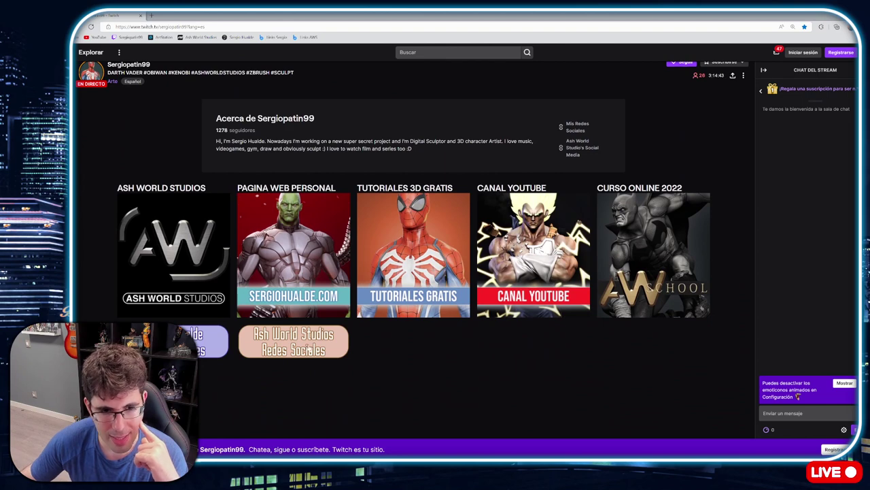
{"action": "left_click", "coordinate": [200, 351]}
{"action": "left_click", "coordinate": [295, 351]}
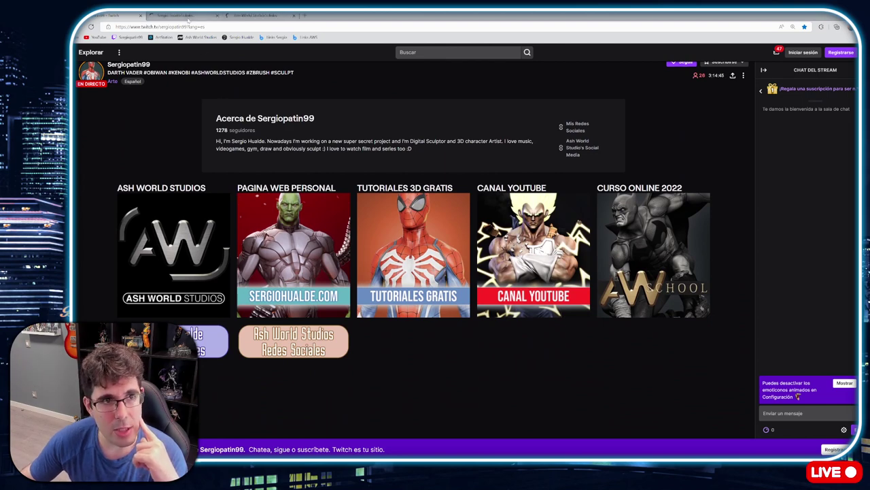
{"action": "left_click", "coordinate": [183, 15]}
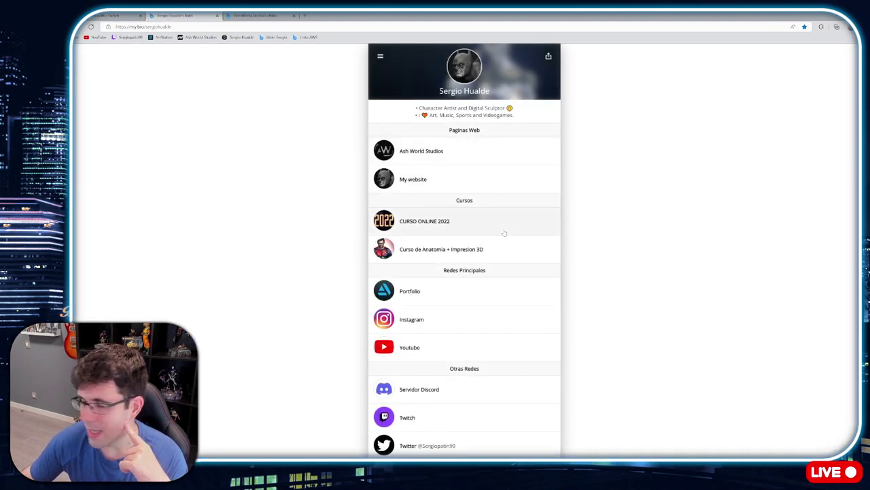
Browse the personal and Ash World Studios my.bio link lists, then return to Twitch
{"action": "scroll", "coordinate": [503, 233], "scroll_direction": "down", "scroll_amount": 1}
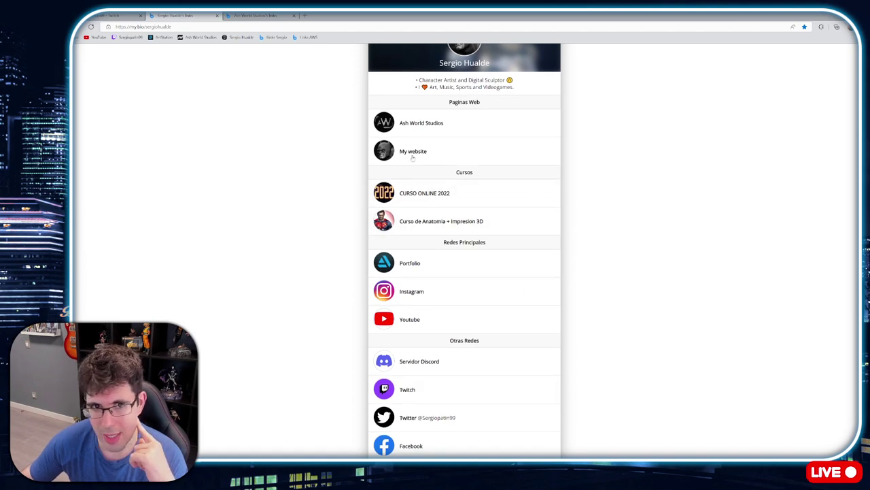
{"action": "scroll", "coordinate": [476, 153], "scroll_direction": "up", "scroll_amount": 1}
{"action": "scroll", "coordinate": [492, 181], "scroll_direction": "down", "scroll_amount": 1}
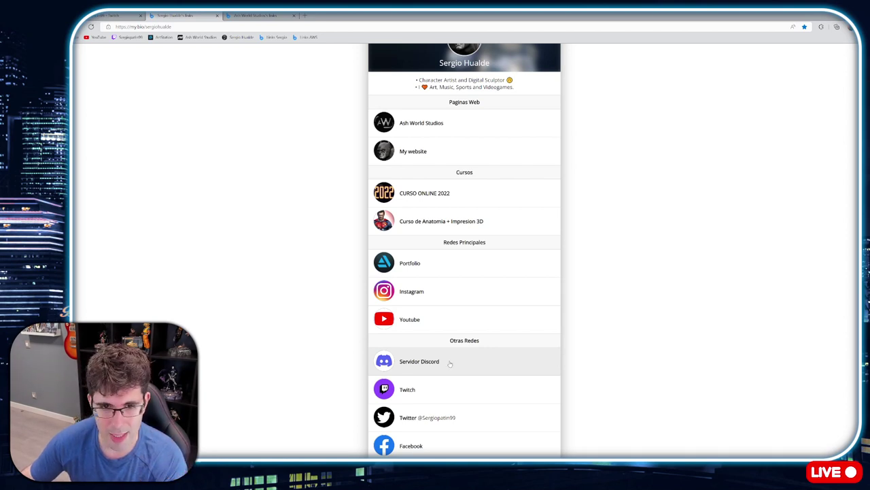
{"action": "key", "text": "ctrl+Tab"}
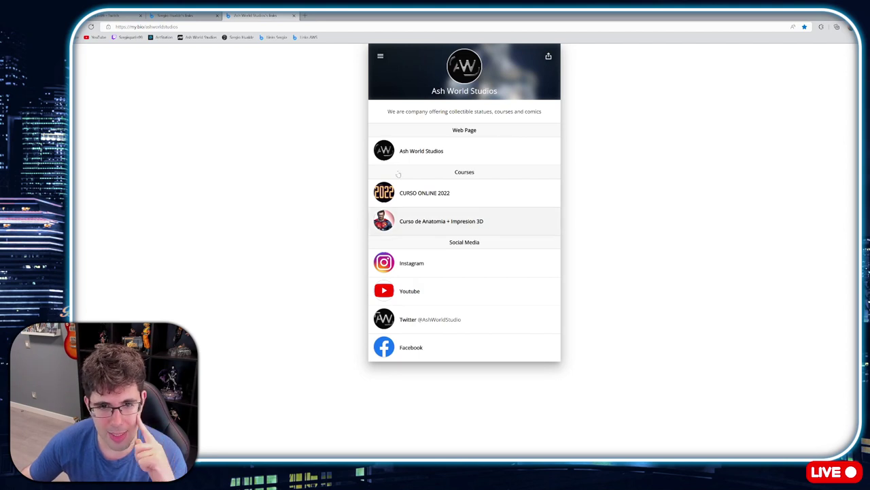
{"action": "key", "text": "ctrl+shift+Tab"}
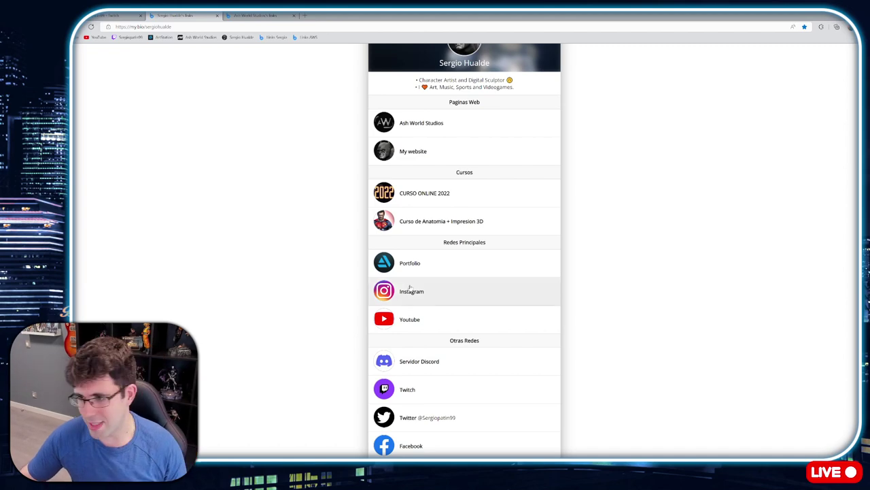
{"action": "key", "text": "ctrl+shift+Tab"}
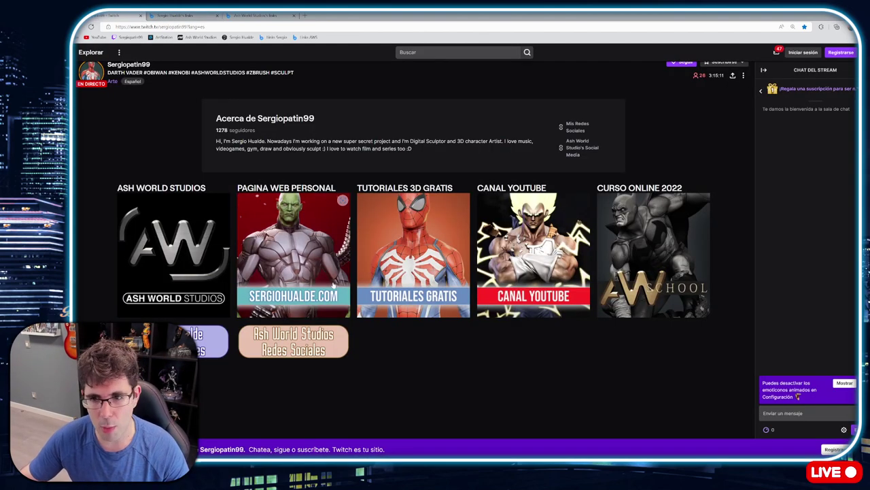
{"action": "scroll", "coordinate": [350, 291], "scroll_direction": "up", "scroll_amount": 1}
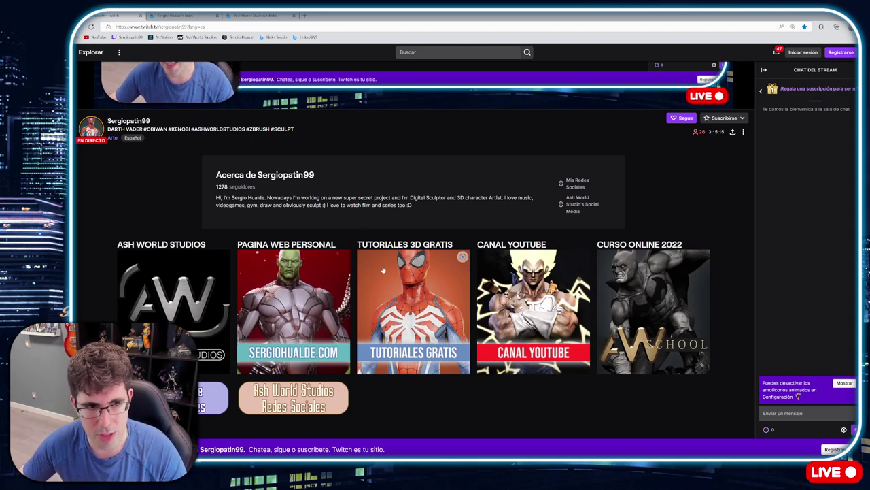
{"action": "scroll", "coordinate": [383, 271], "scroll_direction": "up", "scroll_amount": 5}
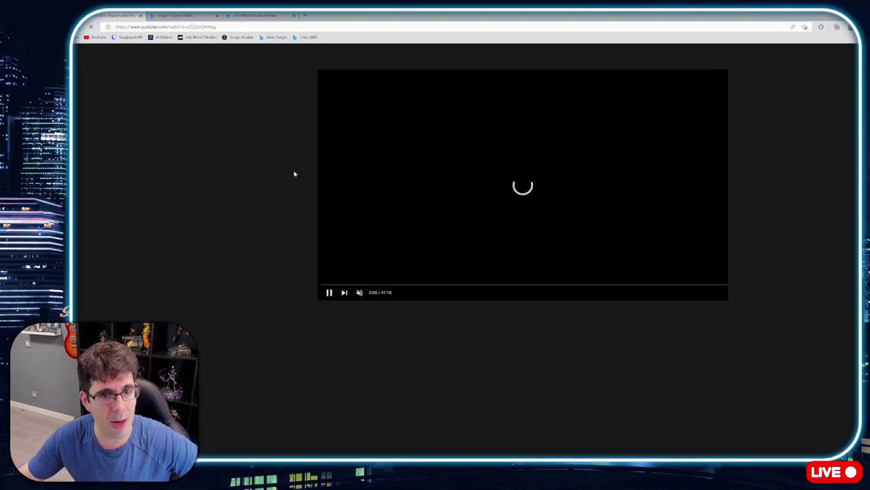
Pause the DARTH VADER Part 1 video and read through its expanded description links
{"action": "left_click", "coordinate": [295, 224]}
{"action": "scroll", "coordinate": [298, 245], "scroll_direction": "down", "scroll_amount": 1}
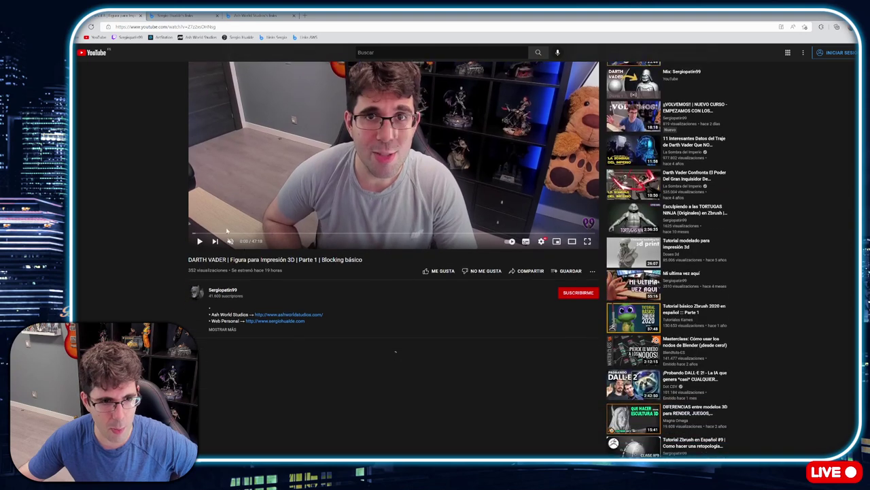
{"action": "left_click", "coordinate": [224, 319]}
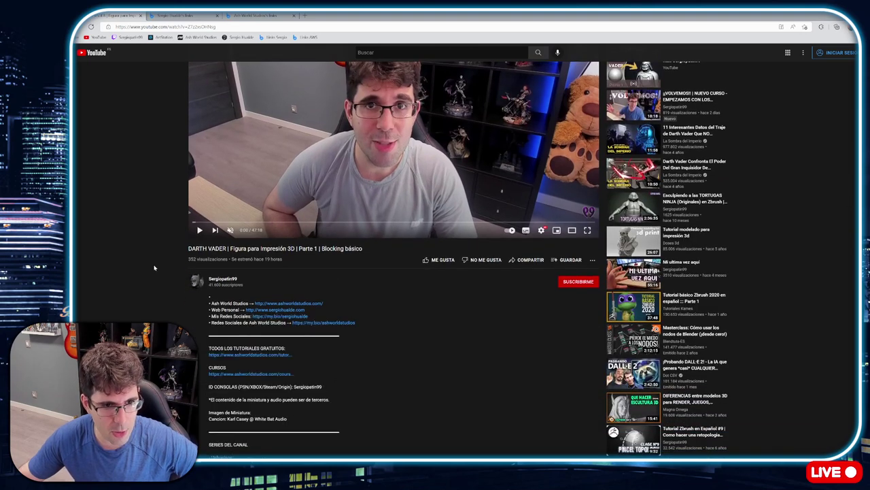
{"action": "scroll", "coordinate": [254, 160], "scroll_direction": "down", "scroll_amount": 3}
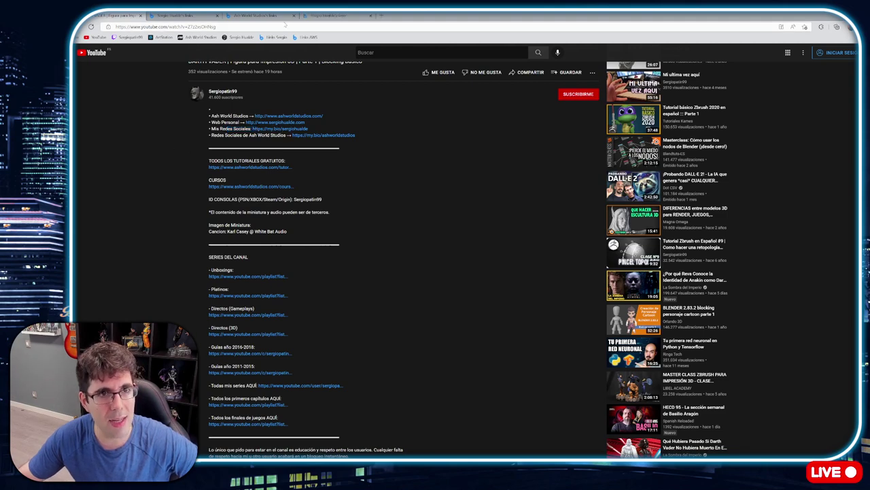
{"action": "key", "text": "ctrl+Tab"}
{"action": "key", "text": "ctrl+shift+Tab"}
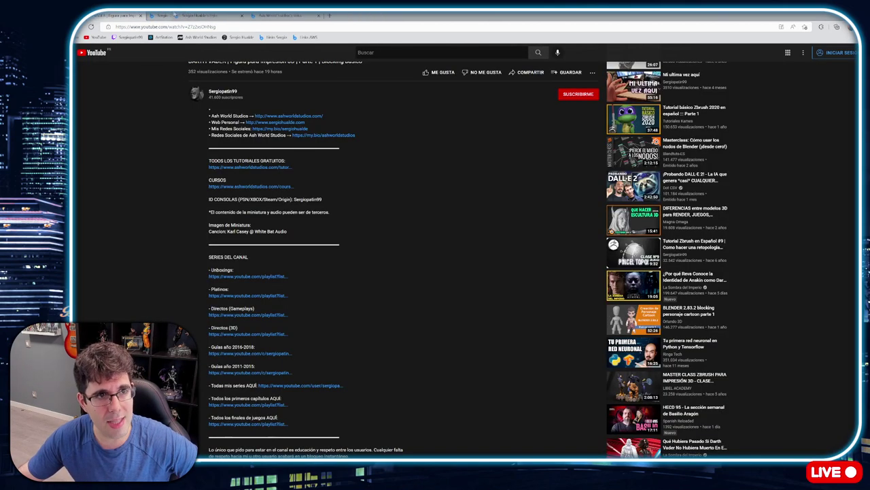
{"action": "scroll", "coordinate": [136, 231], "scroll_direction": "up", "scroll_amount": 4}
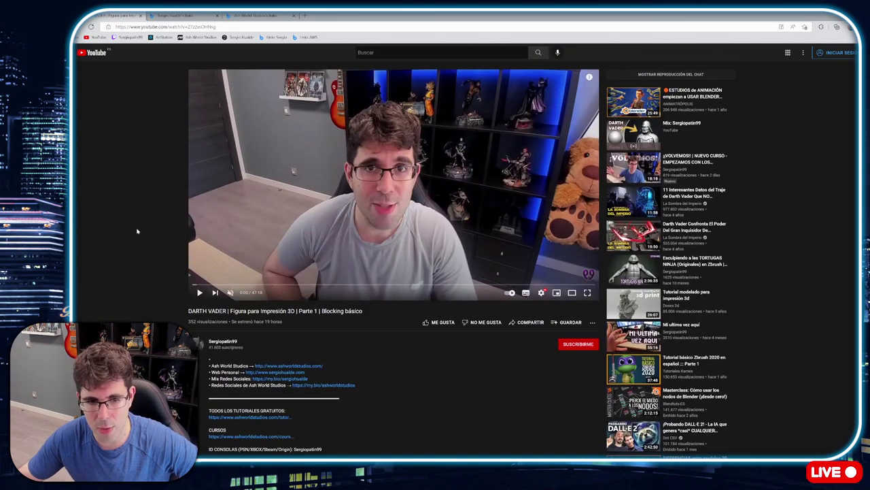
{"action": "scroll", "coordinate": [137, 231], "scroll_direction": "down", "scroll_amount": 1}
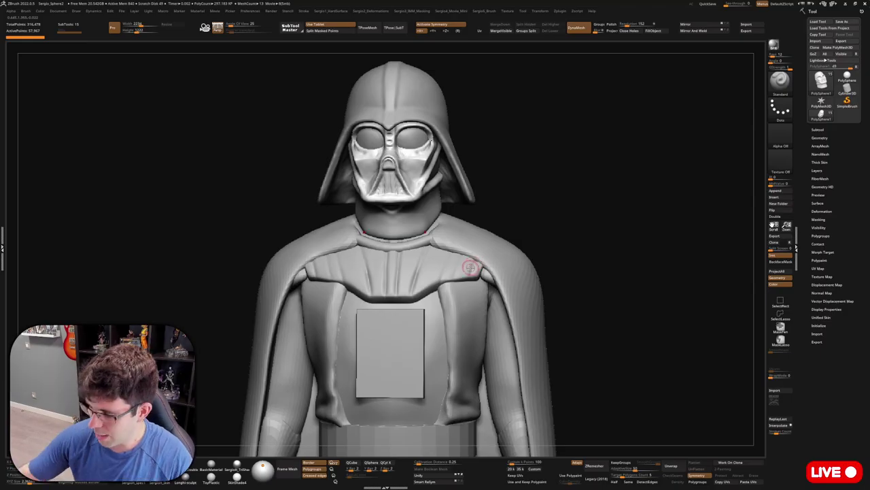
Pan and rotate the Vader bust to a three-quarter view of the helmet
{"action": "right_click_drag", "start_coordinate": [462, 258], "coordinate": [574, 255], "text": "alt"}
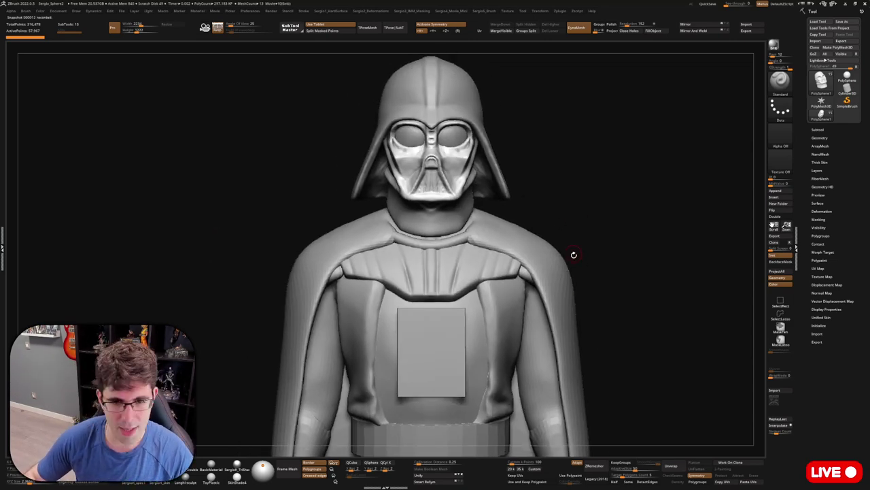
{"action": "right_click_drag", "start_coordinate": [614, 184], "coordinate": [623, 248]}
{"action": "key", "text": "space"}
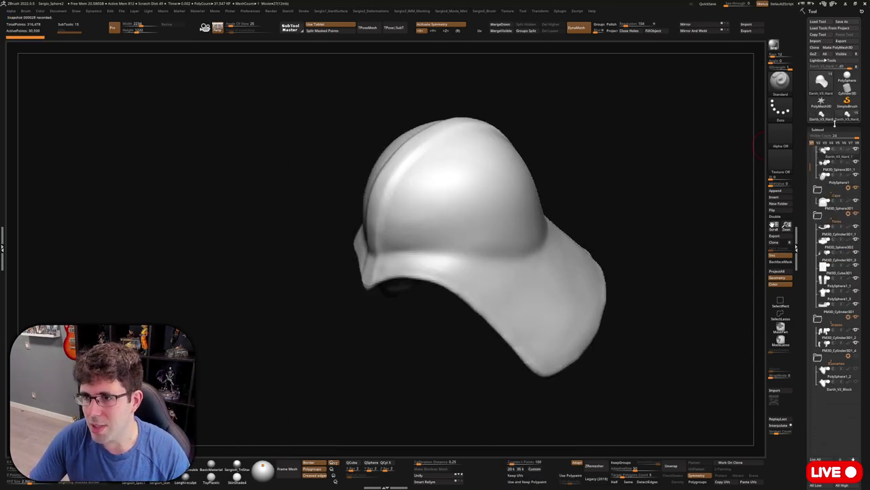
{"action": "right_click_drag", "start_coordinate": [481, 249], "coordinate": [524, 220]}
Pick the Topology brush and convert the helmet curves into a low-poly patch
{"action": "key", "text": "b"}
{"action": "key", "text": "t"}
{"action": "key", "text": "o"}
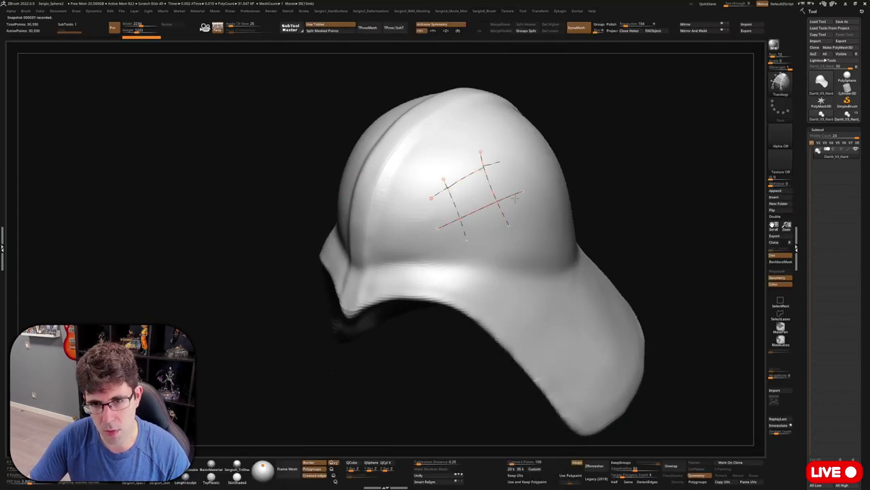
{"action": "left_click", "coordinate": [515, 198]}
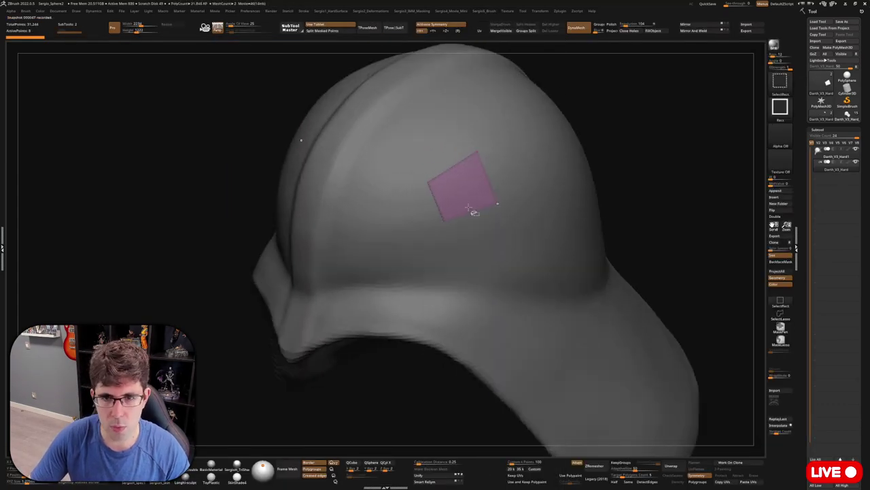
With ZModeler, grow the patch into strips around the helmet band, checking from all sides
{"action": "key", "text": "b"}
{"action": "key", "text": "z"}
{"action": "key", "text": "m"}
{"action": "key", "text": "space"}
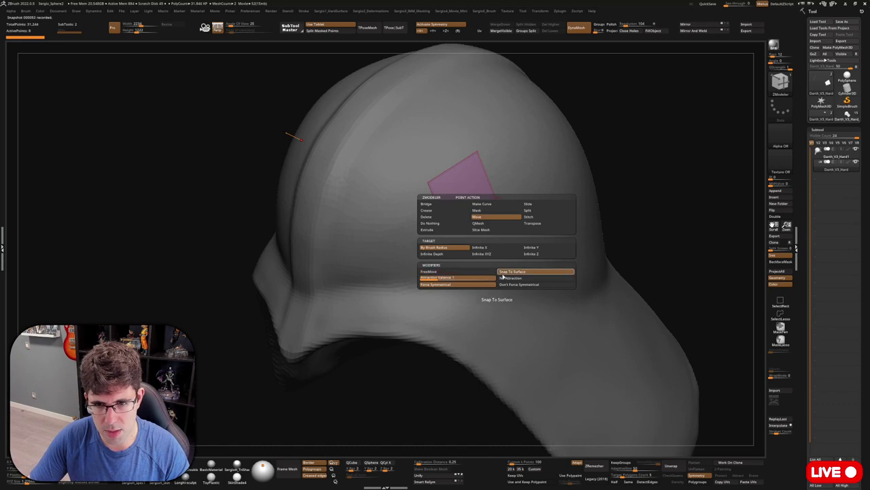
{"action": "right_click_drag", "start_coordinate": [502, 276], "coordinate": [545, 254]}
{"action": "mouse_move", "coordinate": [478, 283]}
{"action": "right_mouse_down"}
{"action": "mouse_move", "coordinate": [369, 330]}
{"action": "mouse_move", "coordinate": [391, 287]}
{"action": "right_mouse_up"}
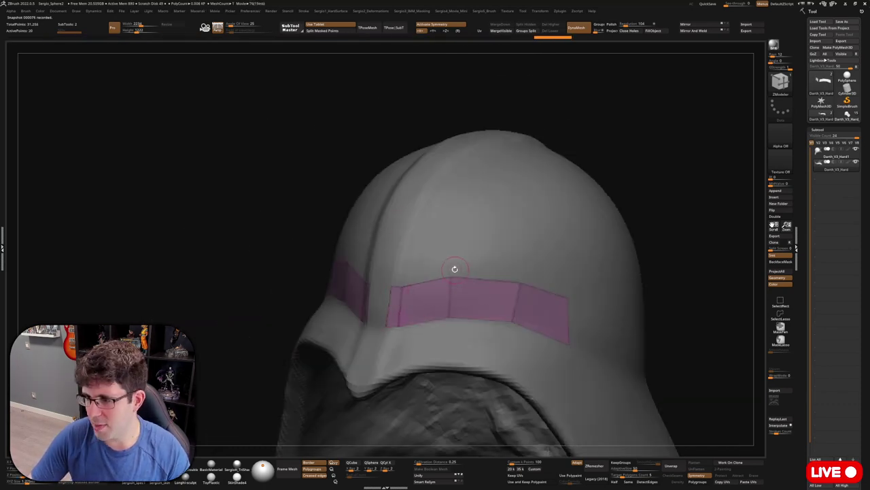
{"action": "mouse_move", "coordinate": [455, 269]}
{"action": "right_mouse_down"}
{"action": "mouse_move", "coordinate": [393, 313]}
{"action": "mouse_move", "coordinate": [367, 320]}
{"action": "mouse_move", "coordinate": [354, 302]}
{"action": "right_mouse_up"}
{"action": "mouse_move", "coordinate": [310, 329]}
{"action": "right_mouse_down"}
{"action": "mouse_move", "coordinate": [330, 338]}
{"action": "mouse_move", "coordinate": [381, 306]}
{"action": "mouse_move", "coordinate": [320, 313]}
{"action": "mouse_move", "coordinate": [476, 265]}
{"action": "mouse_move", "coordinate": [517, 238]}
{"action": "mouse_move", "coordinate": [466, 272]}
{"action": "mouse_move", "coordinate": [479, 275]}
{"action": "mouse_move", "coordinate": [408, 247]}
{"action": "mouse_move", "coordinate": [349, 252]}
{"action": "mouse_move", "coordinate": [427, 302]}
{"action": "mouse_move", "coordinate": [438, 272]}
{"action": "mouse_move", "coordinate": [418, 274]}
{"action": "mouse_move", "coordinate": [466, 256]}
{"action": "mouse_move", "coordinate": [476, 218]}
{"action": "mouse_move", "coordinate": [513, 209]}
{"action": "mouse_move", "coordinate": [511, 248]}
{"action": "right_mouse_up"}
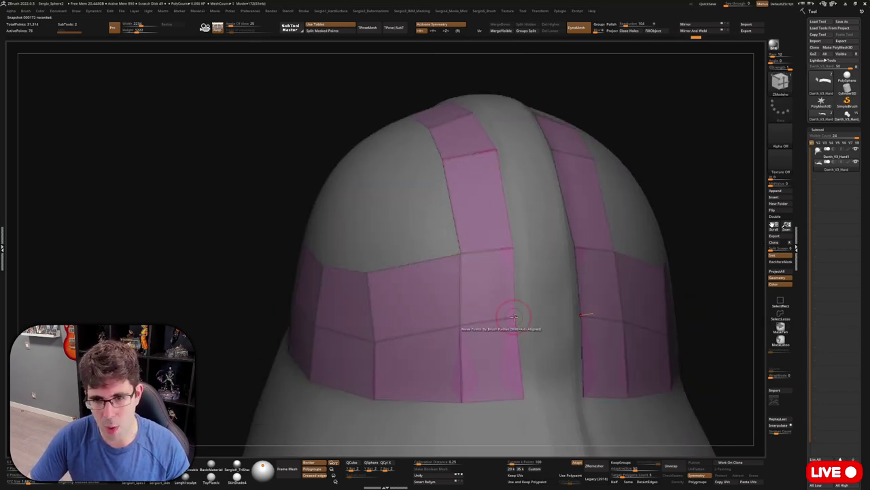
{"action": "mouse_move", "coordinate": [515, 317]}
{"action": "right_mouse_down"}
{"action": "mouse_move", "coordinate": [435, 299]}
{"action": "mouse_move", "coordinate": [406, 327]}
{"action": "mouse_move", "coordinate": [397, 313]}
{"action": "right_mouse_up"}
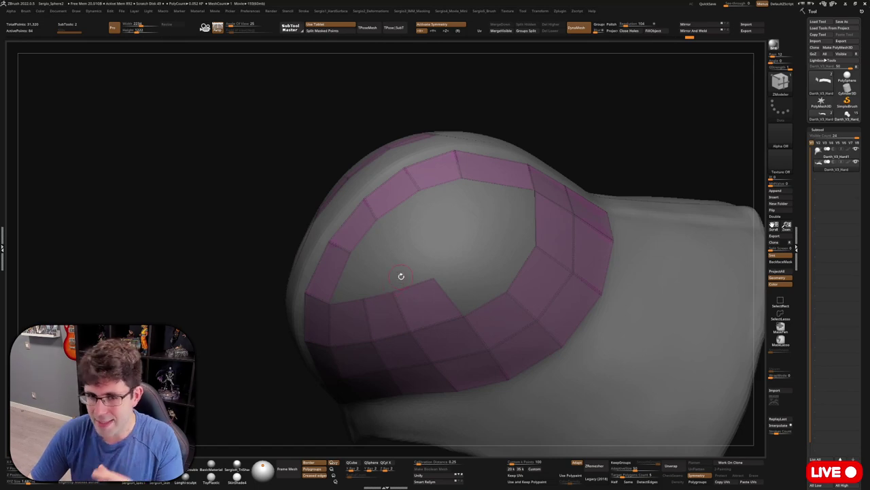
Extrude the pink cap's border edge into the grey central stripe gap on the dome
{"action": "mouse_move", "coordinate": [440, 286]}
{"action": "right_mouse_down"}
{"action": "mouse_move", "coordinate": [476, 297]}
{"action": "mouse_move", "coordinate": [453, 297]}
{"action": "right_mouse_up"}
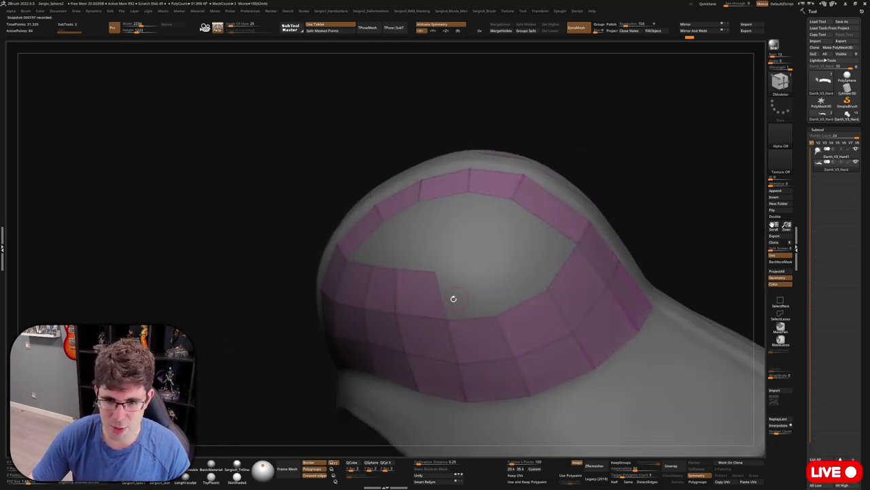
{"action": "key", "text": "space"}
{"action": "mouse_move", "coordinate": [535, 204]}
{"action": "right_mouse_down"}
{"action": "mouse_move", "coordinate": [541, 187]}
{"action": "mouse_move", "coordinate": [539, 229]}
{"action": "right_mouse_up"}
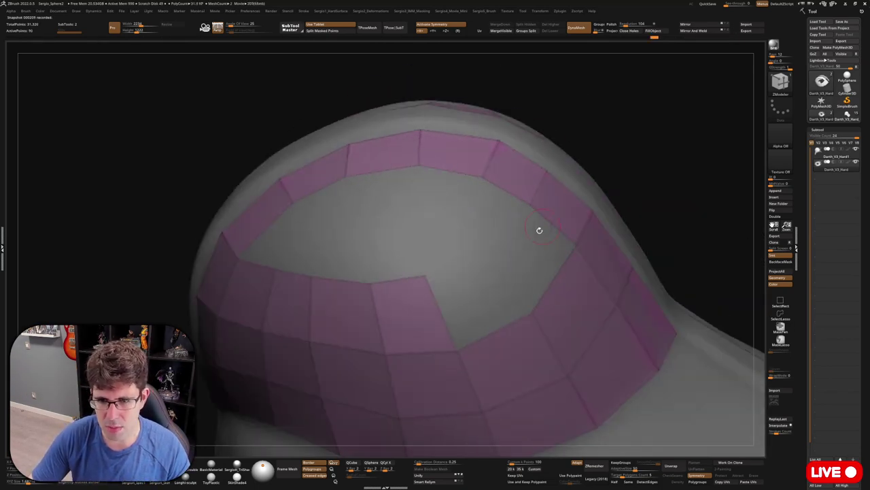
{"action": "mouse_move", "coordinate": [482, 250]}
{"action": "right_mouse_down"}
{"action": "mouse_move", "coordinate": [430, 239]}
{"action": "mouse_move", "coordinate": [374, 284]}
{"action": "right_mouse_up"}
{"action": "right_click_drag", "start_coordinate": [340, 245], "coordinate": [414, 259]}
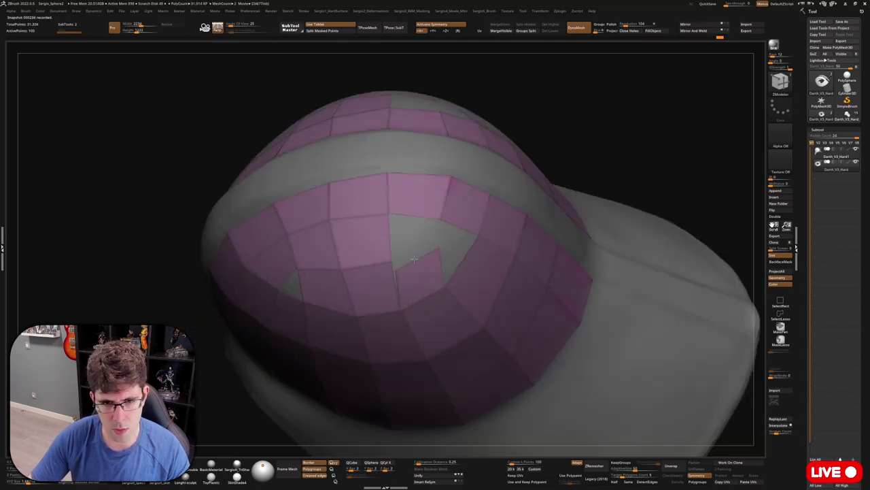
{"action": "mouse_move", "coordinate": [477, 257]}
{"action": "right_mouse_down"}
{"action": "mouse_move", "coordinate": [271, 306]}
{"action": "mouse_move", "coordinate": [342, 243]}
{"action": "mouse_move", "coordinate": [371, 287]}
{"action": "mouse_move", "coordinate": [341, 317]}
{"action": "right_mouse_up"}
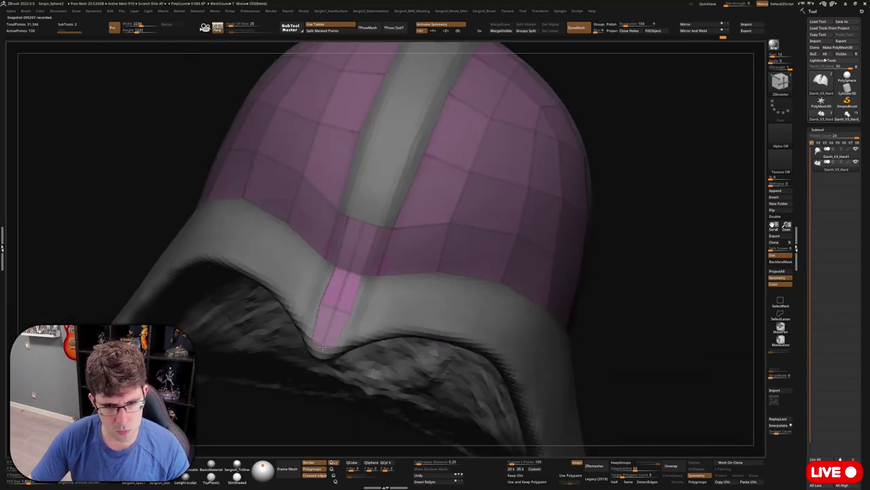
{"action": "mouse_move", "coordinate": [364, 277]}
{"action": "right_mouse_down"}
{"action": "mouse_move", "coordinate": [349, 338]}
{"action": "mouse_move", "coordinate": [356, 285]}
{"action": "mouse_move", "coordinate": [349, 252]}
{"action": "mouse_move", "coordinate": [358, 287]}
{"action": "mouse_move", "coordinate": [370, 233]}
{"action": "right_mouse_up"}
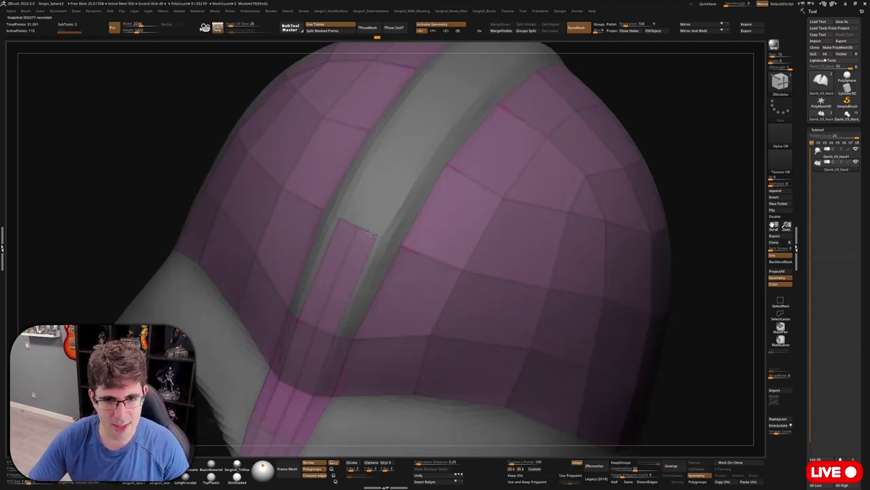
{"action": "right_click_drag", "start_coordinate": [417, 142], "coordinate": [338, 317]}
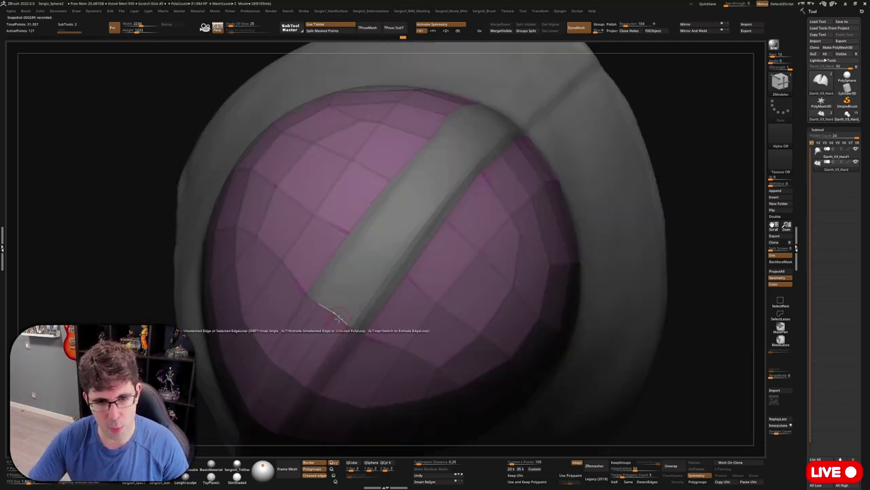
{"action": "mouse_move", "coordinate": [436, 216]}
{"action": "right_mouse_down"}
{"action": "mouse_move", "coordinate": [388, 285]}
{"action": "mouse_move", "coordinate": [397, 286]}
{"action": "right_mouse_up"}
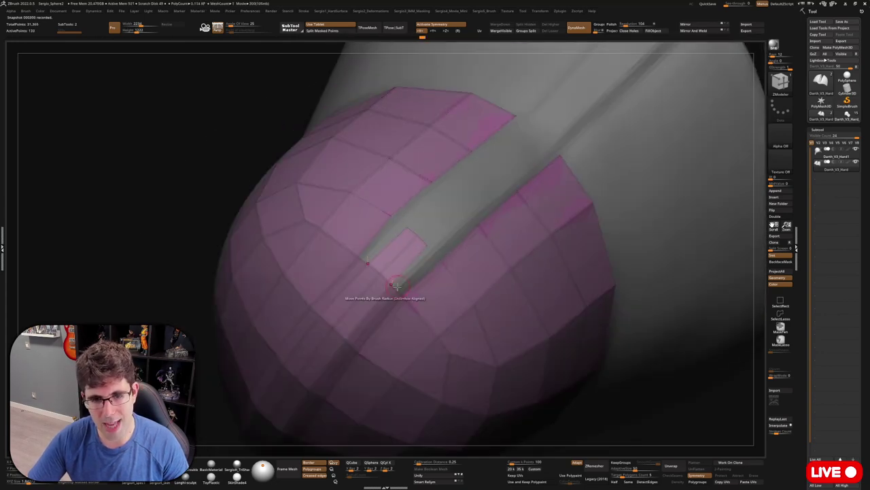
{"action": "right_click_drag", "start_coordinate": [436, 241], "coordinate": [432, 253]}
{"action": "mouse_move", "coordinate": [519, 161]}
{"action": "right_mouse_down"}
{"action": "mouse_move", "coordinate": [473, 251]}
{"action": "mouse_move", "coordinate": [377, 281]}
{"action": "right_mouse_up"}
Extrude border edges down over the flared brim, moving points to match the reference sculpt
{"action": "right_click_drag", "start_coordinate": [380, 319], "coordinate": [368, 218]}
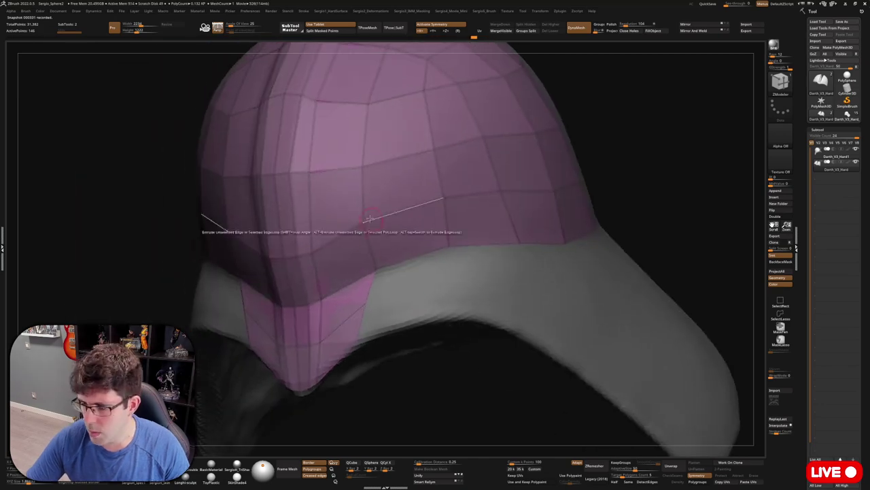
{"action": "mouse_move", "coordinate": [373, 266]}
{"action": "right_mouse_down"}
{"action": "mouse_move", "coordinate": [360, 279]}
{"action": "mouse_move", "coordinate": [351, 255]}
{"action": "right_mouse_up"}
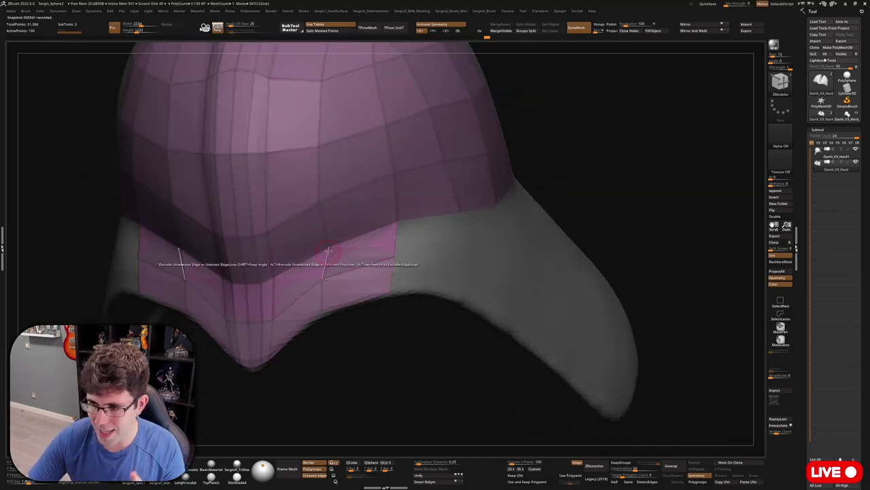
{"action": "mouse_move", "coordinate": [372, 221]}
{"action": "right_mouse_down"}
{"action": "mouse_move", "coordinate": [334, 259]}
{"action": "mouse_move", "coordinate": [476, 136]}
{"action": "right_mouse_up"}
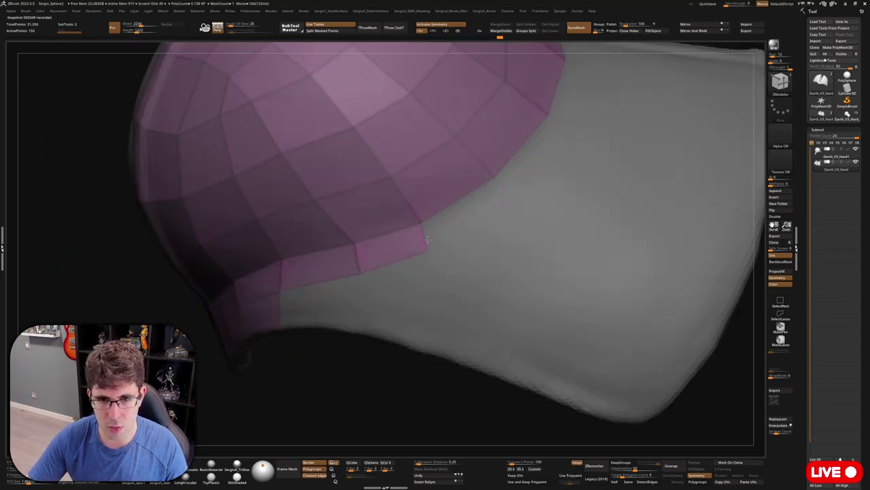
{"action": "mouse_move", "coordinate": [510, 214]}
{"action": "right_mouse_down"}
{"action": "mouse_move", "coordinate": [466, 237]}
{"action": "mouse_move", "coordinate": [480, 259]}
{"action": "mouse_move", "coordinate": [464, 243]}
{"action": "right_mouse_up"}
{"action": "mouse_move", "coordinate": [448, 210]}
{"action": "right_mouse_down"}
{"action": "mouse_move", "coordinate": [537, 222]}
{"action": "mouse_move", "coordinate": [484, 240]}
{"action": "mouse_move", "coordinate": [505, 268]}
{"action": "mouse_move", "coordinate": [435, 246]}
{"action": "right_mouse_up"}
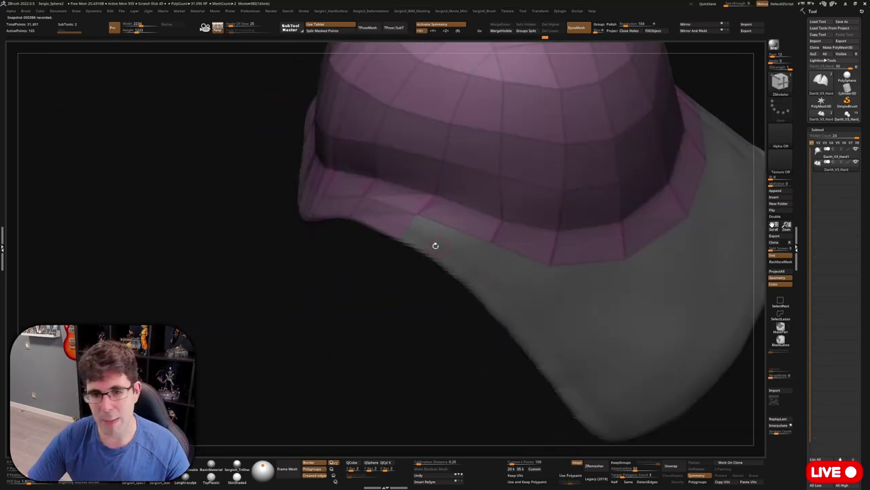
{"action": "right_click_drag", "start_coordinate": [506, 277], "coordinate": [460, 262]}
{"action": "right_click_drag", "start_coordinate": [529, 344], "coordinate": [480, 314]}
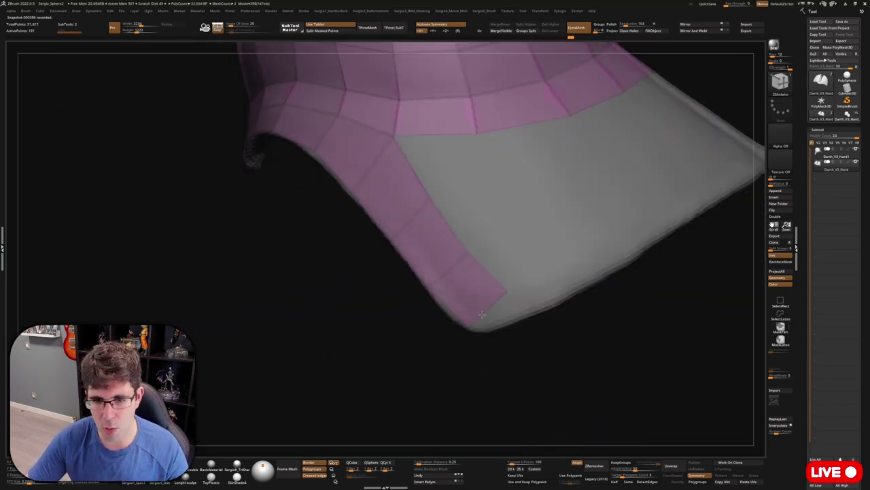
{"action": "mouse_move", "coordinate": [529, 254]}
{"action": "right_mouse_down"}
{"action": "mouse_move", "coordinate": [496, 229]}
{"action": "mouse_move", "coordinate": [445, 218]}
{"action": "mouse_move", "coordinate": [503, 267]}
{"action": "right_mouse_up"}
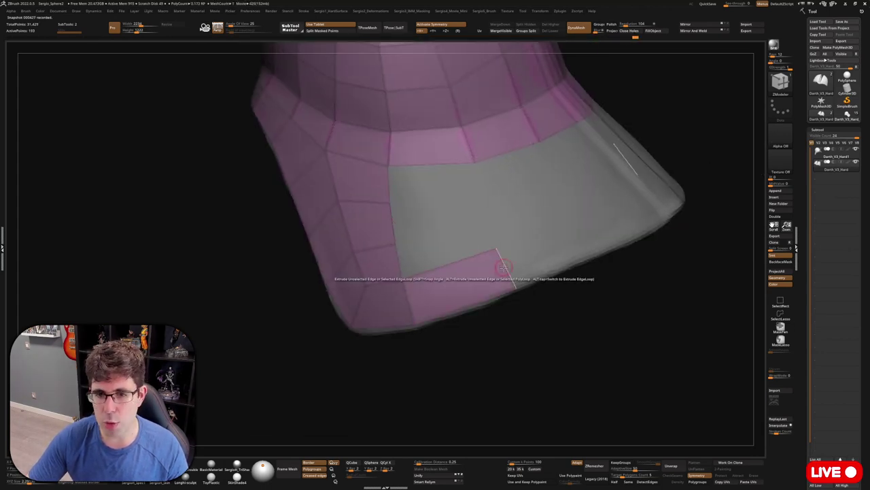
{"action": "mouse_move", "coordinate": [480, 203]}
{"action": "right_mouse_down"}
{"action": "mouse_move", "coordinate": [443, 249]}
{"action": "mouse_move", "coordinate": [401, 277]}
{"action": "mouse_move", "coordinate": [418, 295]}
{"action": "mouse_move", "coordinate": [439, 292]}
{"action": "right_mouse_up"}
{"action": "mouse_move", "coordinate": [391, 273]}
{"action": "right_mouse_down"}
{"action": "mouse_move", "coordinate": [466, 287]}
{"action": "mouse_move", "coordinate": [428, 248]}
{"action": "mouse_move", "coordinate": [415, 283]}
{"action": "mouse_move", "coordinate": [435, 291]}
{"action": "right_mouse_up"}
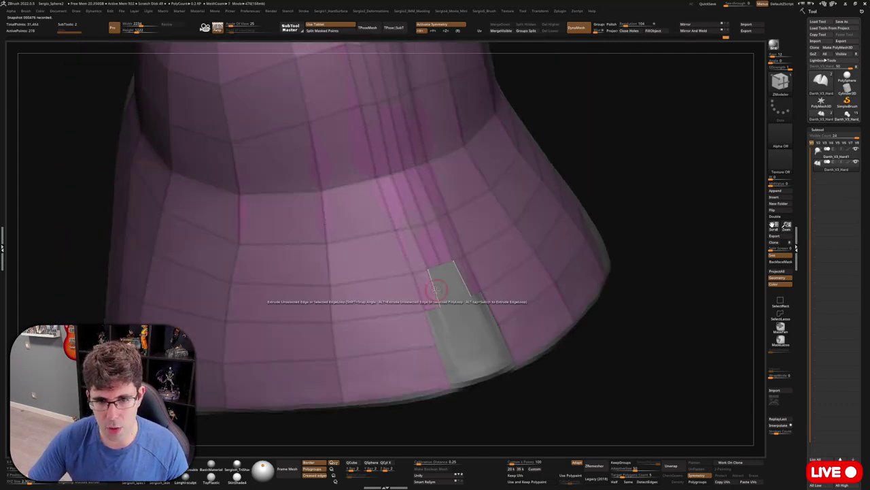
{"action": "right_click_drag", "start_coordinate": [443, 321], "coordinate": [458, 286]}
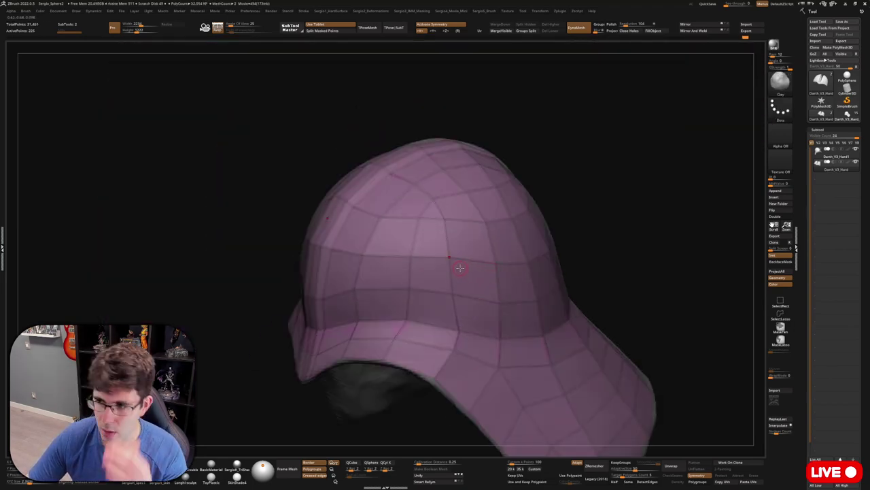
Preview the cap with Dynamic Subdivision on and off, then inspect the lower rim tip
{"action": "right_click_drag", "start_coordinate": [457, 272], "coordinate": [451, 303]}
{"action": "key", "text": "d"}
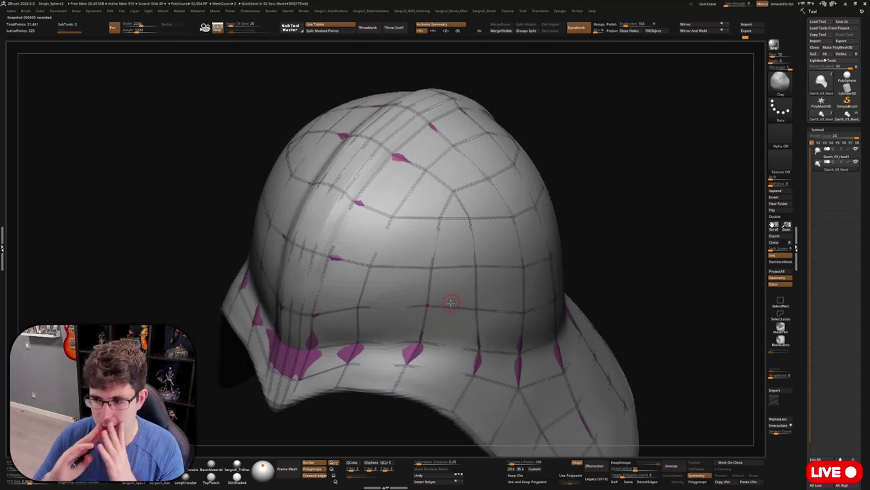
{"action": "mouse_move", "coordinate": [451, 303]}
{"action": "right_mouse_down"}
{"action": "mouse_move", "coordinate": [528, 275]}
{"action": "mouse_move", "coordinate": [317, 342]}
{"action": "right_mouse_up"}
{"action": "right_click", "coordinate": [460, 305]}
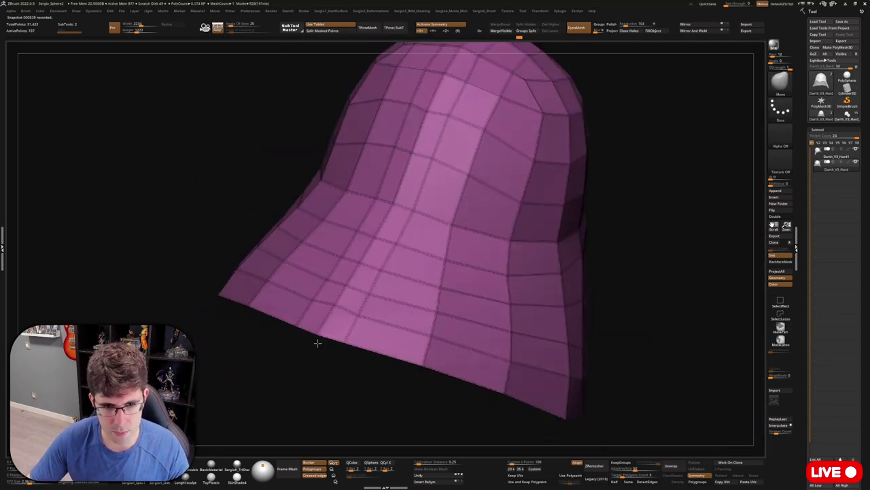
{"action": "right_click", "coordinate": [402, 197]}
{"action": "mouse_move", "coordinate": [401, 196]}
{"action": "right_mouse_down", "text": "ctrl"}
{"action": "mouse_move", "coordinate": [420, 319]}
{"action": "mouse_move", "coordinate": [462, 272]}
{"action": "mouse_move", "coordinate": [440, 265]}
{"action": "mouse_move", "coordinate": [441, 326]}
{"action": "mouse_move", "coordinate": [533, 297]}
{"action": "mouse_move", "coordinate": [529, 321]}
{"action": "mouse_move", "coordinate": [495, 301]}
{"action": "mouse_move", "coordinate": [488, 282]}
{"action": "mouse_move", "coordinate": [408, 243]}
{"action": "right_mouse_up", "text": "ctrl"}
Switch to the Move brush and reshape the cap's silhouette
{"action": "key", "text": "b"}
{"action": "key", "text": "m"}
{"action": "key", "text": "v"}
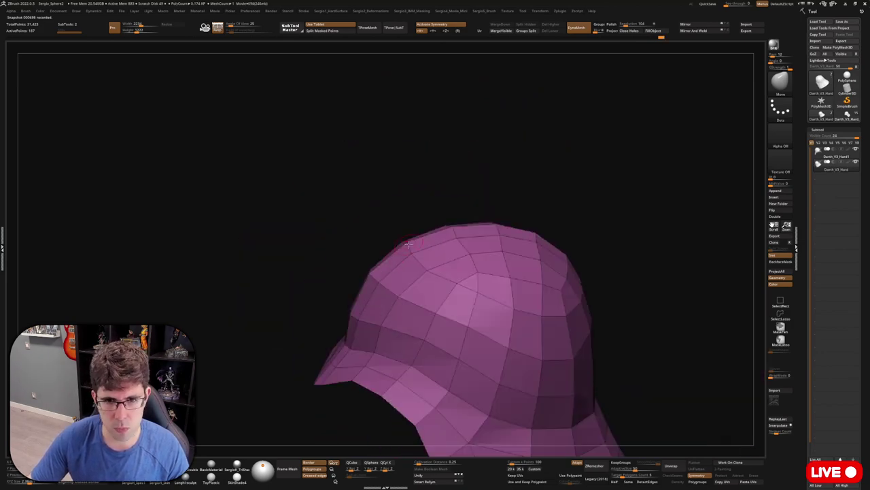
{"action": "mouse_move", "coordinate": [471, 244]}
{"action": "right_mouse_down"}
{"action": "mouse_move", "coordinate": [494, 318]}
{"action": "mouse_move", "coordinate": [454, 319]}
{"action": "mouse_move", "coordinate": [462, 344]}
{"action": "right_mouse_up"}
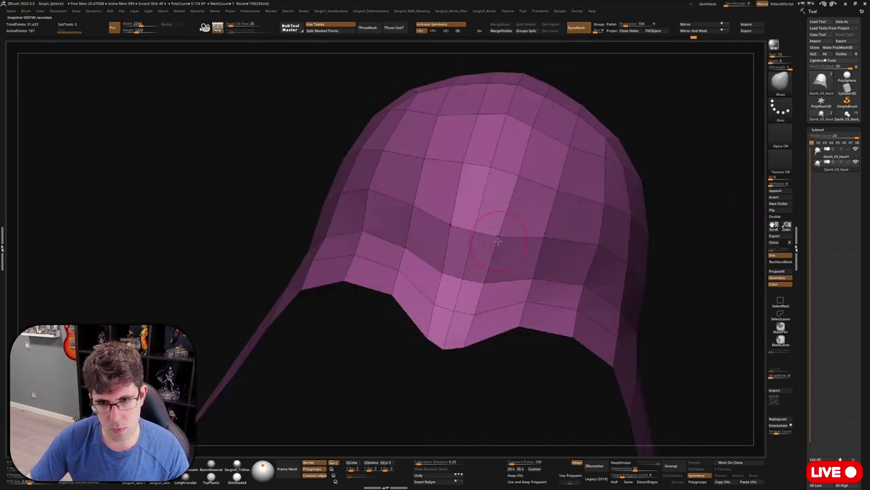
{"action": "right_click_drag", "start_coordinate": [498, 240], "coordinate": [487, 239]}
Thicken the cap using the Hard Surface menu's Elevation setting and Create
{"action": "key", "text": "space"}
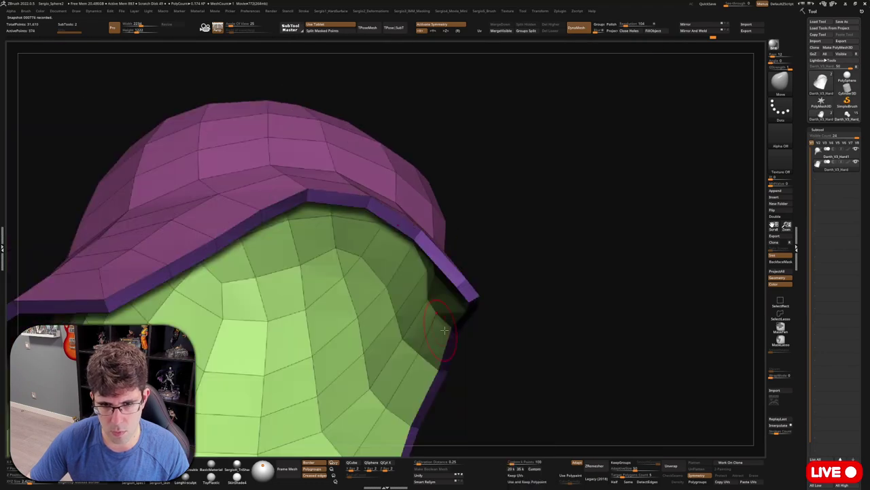
{"action": "mouse_move", "coordinate": [479, 259]}
{"action": "right_mouse_down"}
{"action": "mouse_move", "coordinate": [491, 263]}
{"action": "mouse_move", "coordinate": [492, 213]}
{"action": "mouse_move", "coordinate": [467, 408]}
{"action": "mouse_move", "coordinate": [451, 375]}
{"action": "mouse_move", "coordinate": [495, 299]}
{"action": "right_mouse_up"}
{"action": "key", "text": "space"}
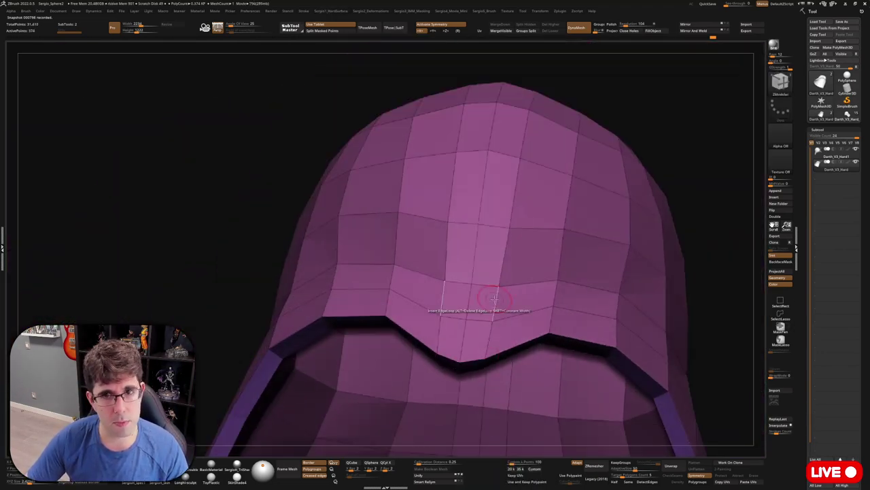
Make the helmet's centre ridge loop its own blue polygroup and check it from the front
{"action": "mouse_move", "coordinate": [478, 360]}
{"action": "right_mouse_down"}
{"action": "mouse_move", "coordinate": [463, 317]}
{"action": "mouse_move", "coordinate": [501, 243]}
{"action": "mouse_move", "coordinate": [511, 336]}
{"action": "mouse_move", "coordinate": [501, 344]}
{"action": "mouse_move", "coordinate": [503, 313]}
{"action": "mouse_move", "coordinate": [585, 285]}
{"action": "mouse_move", "coordinate": [558, 292]}
{"action": "mouse_move", "coordinate": [577, 292]}
{"action": "right_mouse_up"}
{"action": "left_click", "coordinate": [501, 243]}
{"action": "key", "text": "shift+f"}
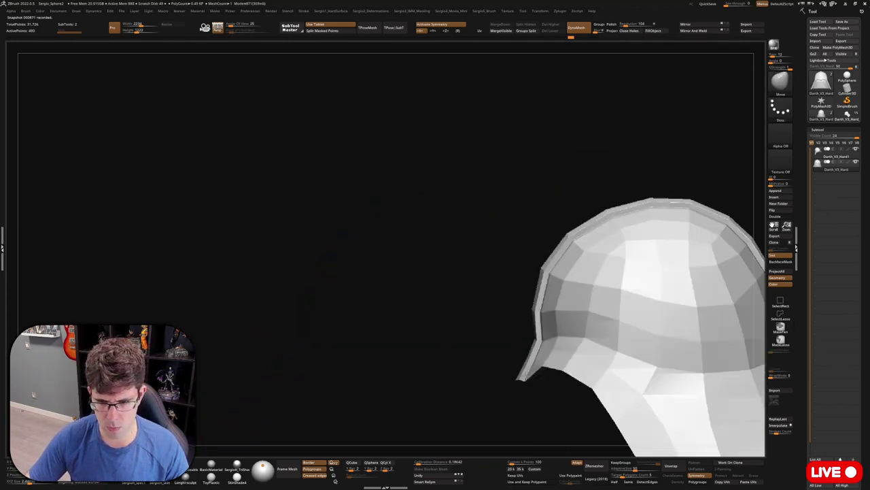
{"action": "right_click_drag", "start_coordinate": [506, 286], "coordinate": [511, 281]}
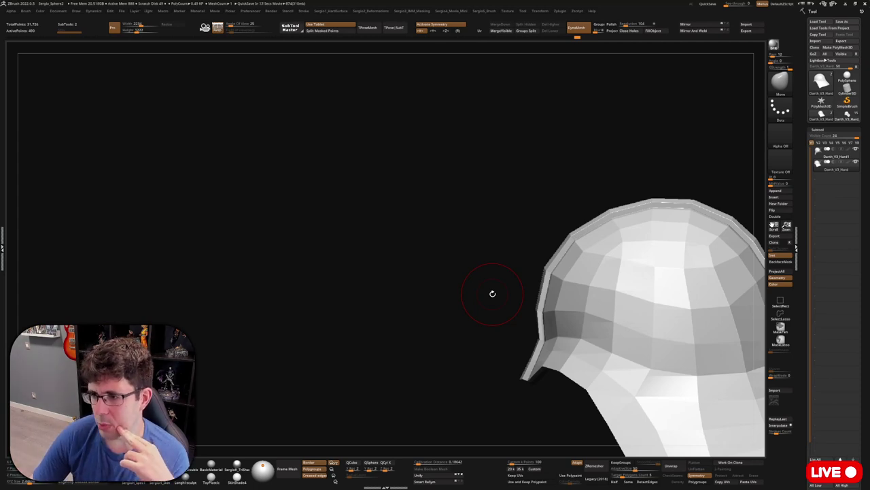
{"action": "left_click_drag", "start_coordinate": [492, 273], "coordinate": [521, 340]}
Crease the edge band along the front of the helmet brim
{"action": "key", "text": "shift+f"}
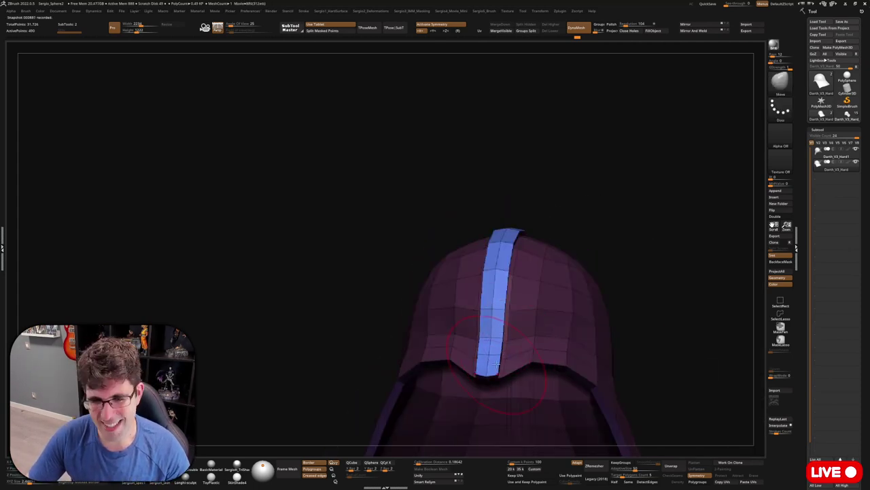
{"action": "left_click_drag", "start_coordinate": [509, 239], "coordinate": [526, 313]}
{"action": "right_click_drag", "start_coordinate": [526, 314], "coordinate": [518, 325]}
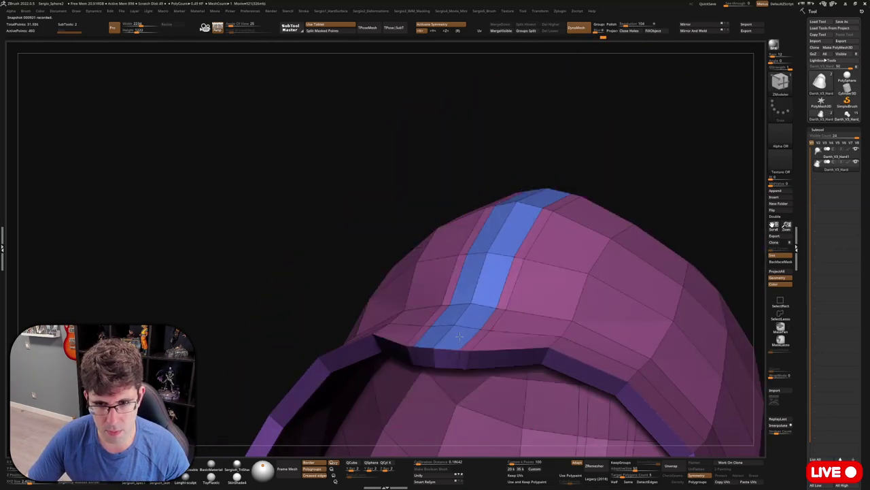
{"action": "mouse_move", "coordinate": [517, 325]}
{"action": "right_mouse_down"}
{"action": "mouse_move", "coordinate": [457, 350]}
{"action": "mouse_move", "coordinate": [467, 302]}
{"action": "mouse_move", "coordinate": [435, 258]}
{"action": "mouse_move", "coordinate": [408, 285]}
{"action": "mouse_move", "coordinate": [505, 281]}
{"action": "mouse_move", "coordinate": [443, 269]}
{"action": "mouse_move", "coordinate": [463, 241]}
{"action": "right_mouse_up"}
{"action": "key", "text": "shift+f"}
{"action": "mouse_move", "coordinate": [537, 239]}
{"action": "right_mouse_down"}
{"action": "mouse_move", "coordinate": [456, 272]}
{"action": "mouse_move", "coordinate": [428, 322]}
{"action": "right_mouse_up"}
{"action": "key", "text": "shift+f"}
{"action": "left_click", "coordinate": [365, 378]}
{"action": "right_click_drag", "start_coordinate": [365, 378], "coordinate": [383, 293]}
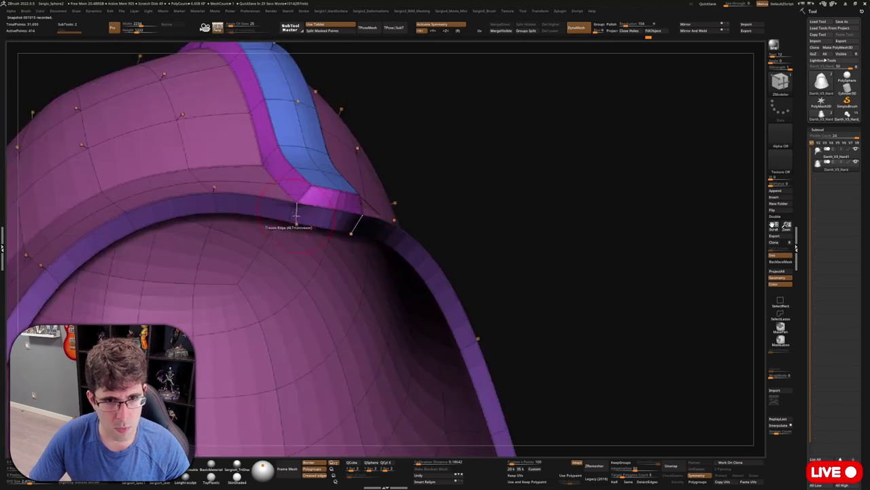
Mask the helmet's centre ridge strip, checking it with the smoothed preview off and on
{"action": "mouse_move", "coordinate": [378, 295]}
{"action": "right_mouse_down"}
{"action": "mouse_move", "coordinate": [439, 295]}
{"action": "mouse_move", "coordinate": [459, 308]}
{"action": "right_mouse_up"}
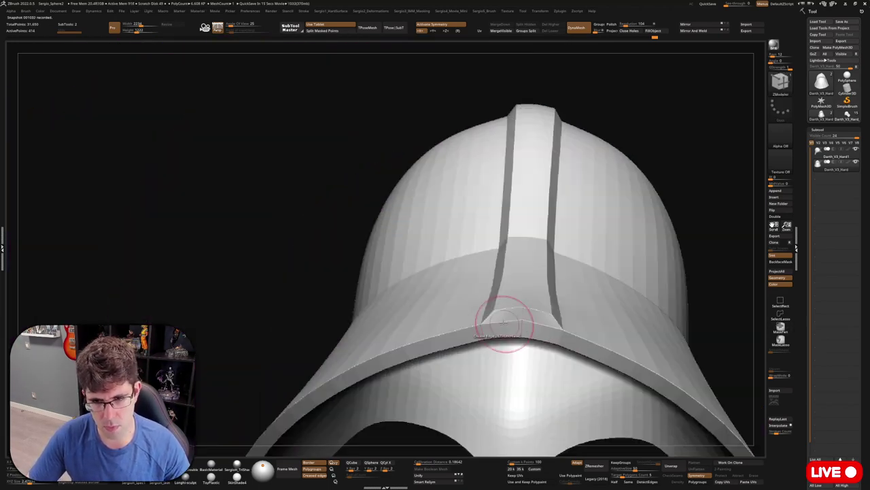
{"action": "key", "text": "f"}
{"action": "left_click_drag", "start_coordinate": [424, 142], "coordinate": [399, 426], "text": "ctrl"}
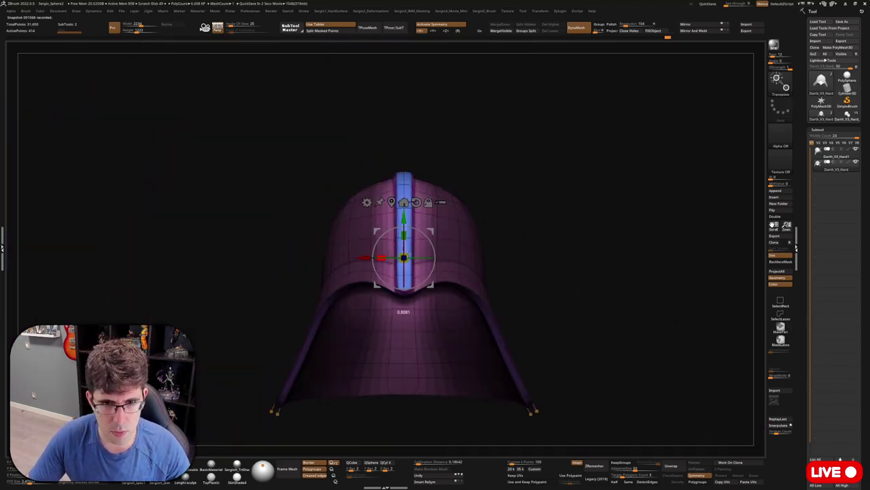
{"action": "mouse_move", "coordinate": [398, 224]}
{"action": "right_mouse_down"}
{"action": "mouse_move", "coordinate": [442, 218]}
{"action": "mouse_move", "coordinate": [408, 272]}
{"action": "mouse_move", "coordinate": [381, 294]}
{"action": "right_mouse_up"}
{"action": "key", "text": "shift+d"}
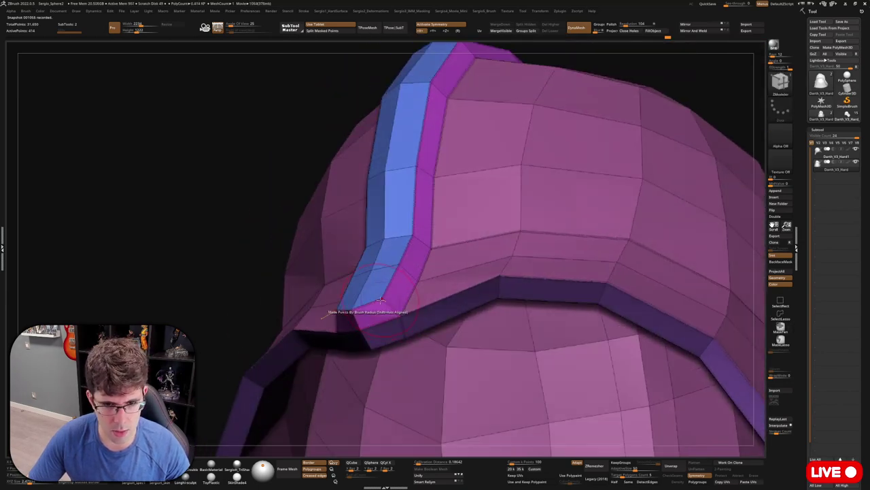
{"action": "mouse_move", "coordinate": [361, 329]}
{"action": "right_mouse_down"}
{"action": "mouse_move", "coordinate": [471, 272]}
{"action": "mouse_move", "coordinate": [414, 272]}
{"action": "mouse_move", "coordinate": [497, 286]}
{"action": "mouse_move", "coordinate": [470, 288]}
{"action": "mouse_move", "coordinate": [443, 331]}
{"action": "right_mouse_up"}
{"action": "key", "text": "shift+f"}
{"action": "key", "text": "shift+d"}
{"action": "key", "text": "shift+d"}
Mask the lower helmet side and compare smoothed and faceted Dynamic Subdivision views
{"action": "left_click_drag", "start_coordinate": [443, 331], "coordinate": [506, 437], "text": "ctrl"}
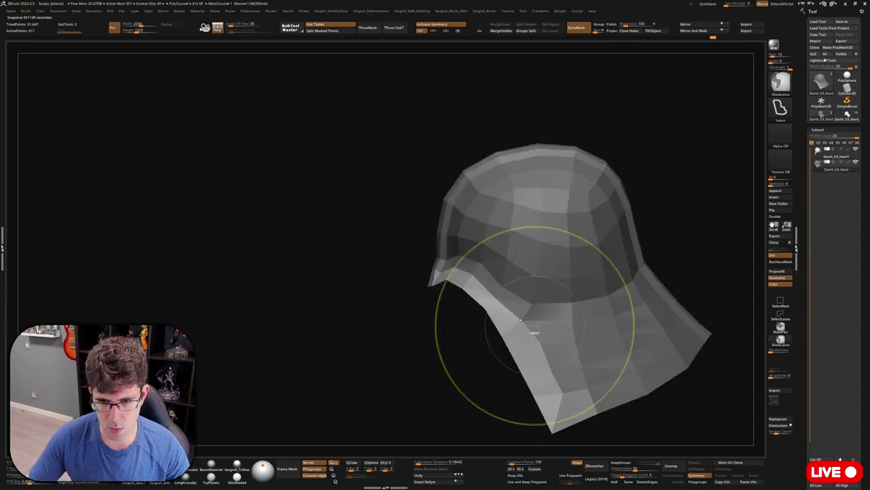
{"action": "key", "text": "shift+d"}
{"action": "key", "text": "shift+d"}
{"action": "mouse_move", "coordinate": [448, 348]}
{"action": "right_mouse_down"}
{"action": "mouse_move", "coordinate": [498, 287]}
{"action": "mouse_move", "coordinate": [550, 330]}
{"action": "mouse_move", "coordinate": [472, 253]}
{"action": "mouse_move", "coordinate": [397, 333]}
{"action": "mouse_move", "coordinate": [567, 278]}
{"action": "mouse_move", "coordinate": [392, 136]}
{"action": "mouse_move", "coordinate": [501, 213]}
{"action": "right_mouse_up"}
{"action": "key", "text": "d"}
{"action": "key", "text": "shift+d"}
{"action": "key", "text": "d"}
{"action": "key", "text": "shift+d"}
{"action": "key", "text": "d"}
{"action": "key", "text": "shift+d"}
Show the smoothed front view and switch to the Move brush (B, M, V)
{"action": "key", "text": "shift+f"}
{"action": "key", "text": "shift+f"}
{"action": "key", "text": "d"}
{"action": "key", "text": "b"}
{"action": "key", "text": "m"}
{"action": "key", "text": "v"}
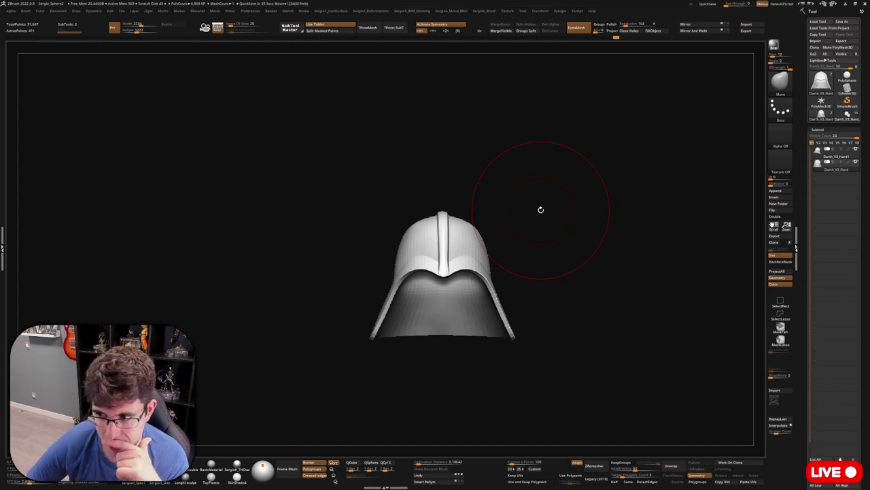
Insert the full Vader bust tool as a new subtool
{"action": "right_click_drag", "start_coordinate": [494, 243], "coordinate": [591, 236]}
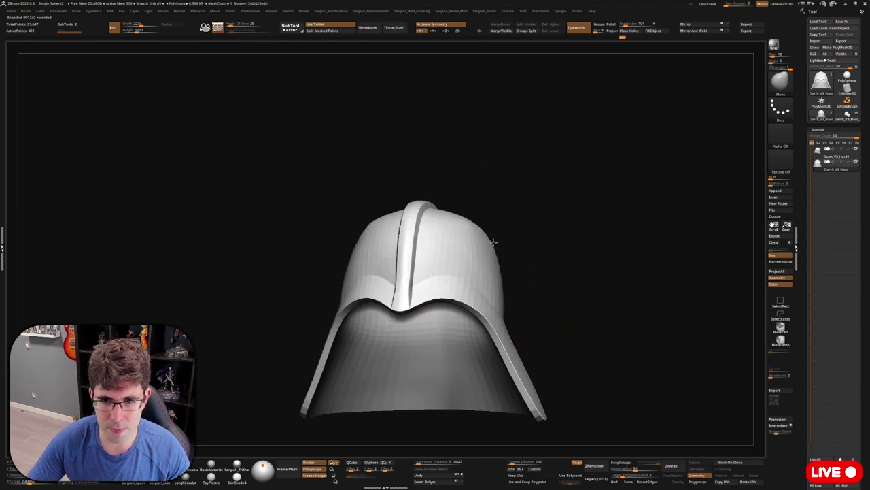
{"action": "left_click", "coordinate": [776, 196]}
{"action": "left_click", "coordinate": [667, 214]}
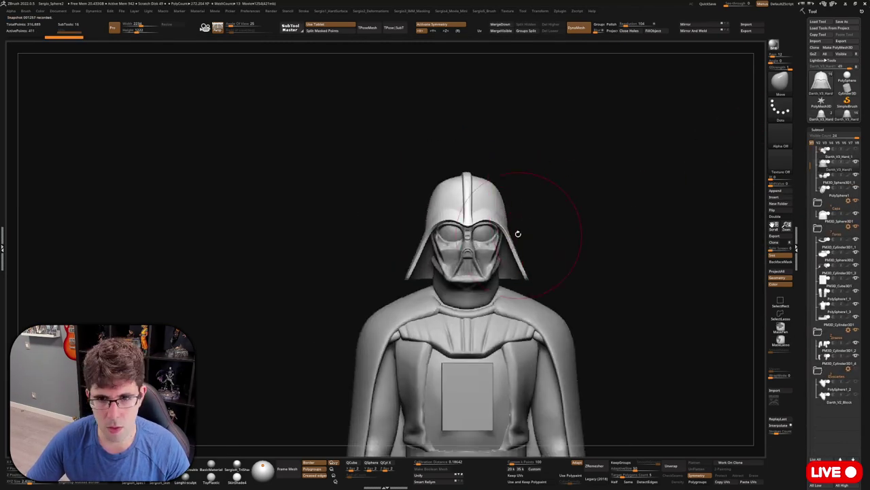
{"action": "mouse_move", "coordinate": [517, 232]}
{"action": "right_mouse_down", "text": "ctrl"}
{"action": "mouse_move", "coordinate": [563, 239]}
{"action": "mouse_move", "coordinate": [622, 315]}
{"action": "mouse_move", "coordinate": [627, 260]}
{"action": "right_mouse_up", "text": "ctrl"}
Inspect the shoulder piece's wireframe in isolation, then view the full bust from the front
{"action": "key", "text": "shift+f"}
{"action": "key", "text": "w"}
{"action": "key", "text": "q"}
{"action": "mouse_move", "coordinate": [598, 364]}
{"action": "right_mouse_down"}
{"action": "mouse_move", "coordinate": [598, 292]}
{"action": "mouse_move", "coordinate": [608, 291]}
{"action": "mouse_move", "coordinate": [613, 313]}
{"action": "mouse_move", "coordinate": [620, 298]}
{"action": "mouse_move", "coordinate": [676, 315]}
{"action": "mouse_move", "coordinate": [653, 359]}
{"action": "mouse_move", "coordinate": [635, 342]}
{"action": "mouse_move", "coordinate": [635, 327]}
{"action": "mouse_move", "coordinate": [627, 338]}
{"action": "mouse_move", "coordinate": [659, 361]}
{"action": "mouse_move", "coordinate": [655, 295]}
{"action": "mouse_move", "coordinate": [597, 250]}
{"action": "mouse_move", "coordinate": [619, 286]}
{"action": "mouse_move", "coordinate": [592, 265]}
{"action": "mouse_move", "coordinate": [589, 286]}
{"action": "mouse_move", "coordinate": [588, 251]}
{"action": "mouse_move", "coordinate": [577, 306]}
{"action": "mouse_move", "coordinate": [648, 268]}
{"action": "right_mouse_up"}
{"action": "key", "text": "shift+f"}
{"action": "key", "text": "space"}
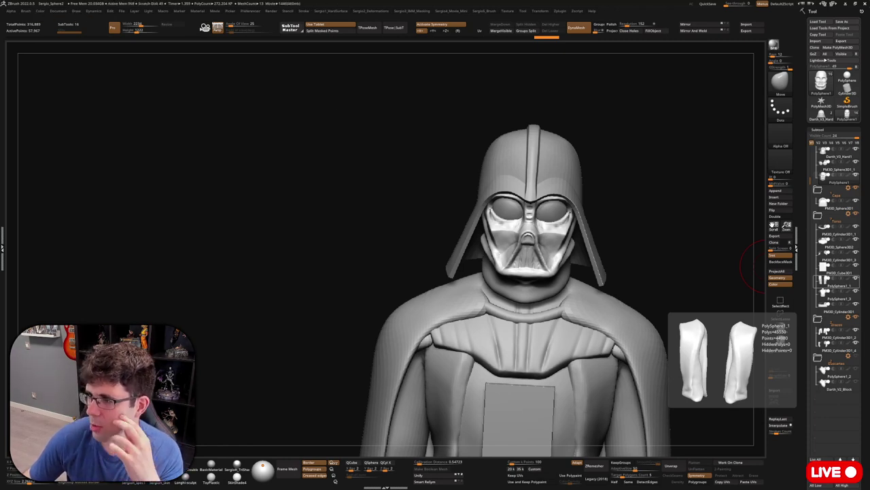
{"action": "left_click_drag", "start_coordinate": [748, 267], "coordinate": [134, 256]}
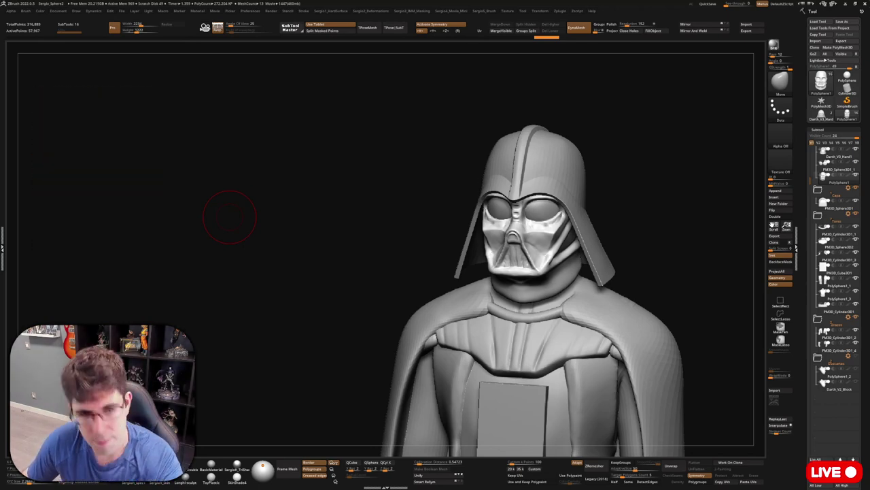
{"action": "left_click_drag", "start_coordinate": [229, 216], "coordinate": [398, 210]}
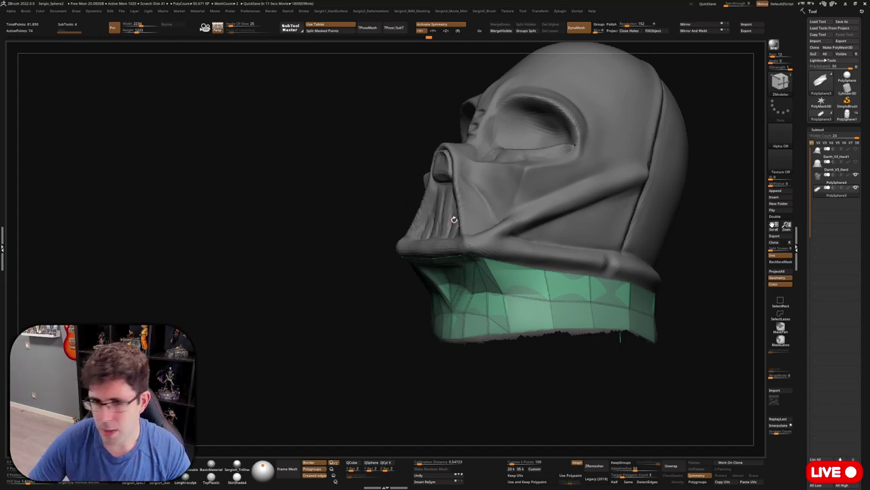
Hide the helmet to isolate the low-poly collar and face its triangular opening
{"action": "left_click_drag", "start_coordinate": [454, 219], "coordinate": [476, 286]}
{"action": "left_click", "coordinate": [517, 306], "text": "ctrl+shift"}
{"action": "mouse_move", "coordinate": [567, 330]}
{"action": "left_mouse_down"}
{"action": "mouse_move", "coordinate": [445, 322]}
{"action": "mouse_move", "coordinate": [515, 360]}
{"action": "mouse_move", "coordinate": [622, 286]}
{"action": "mouse_move", "coordinate": [583, 320]}
{"action": "mouse_move", "coordinate": [427, 307]}
{"action": "mouse_move", "coordinate": [473, 372]}
{"action": "mouse_move", "coordinate": [442, 312]}
{"action": "mouse_move", "coordinate": [466, 259]}
{"action": "mouse_move", "coordinate": [436, 322]}
{"action": "mouse_move", "coordinate": [450, 297]}
{"action": "mouse_move", "coordinate": [463, 364]}
{"action": "mouse_move", "coordinate": [659, 282]}
{"action": "mouse_move", "coordinate": [514, 316]}
{"action": "mouse_move", "coordinate": [564, 302]}
{"action": "mouse_move", "coordinate": [476, 268]}
{"action": "mouse_move", "coordinate": [413, 272]}
{"action": "mouse_move", "coordinate": [527, 271]}
{"action": "mouse_move", "coordinate": [567, 239]}
{"action": "mouse_move", "coordinate": [554, 217]}
{"action": "mouse_move", "coordinate": [539, 236]}
{"action": "left_mouse_up"}
{"action": "key", "text": "ctrl"}
{"action": "right_click", "coordinate": [450, 297]}
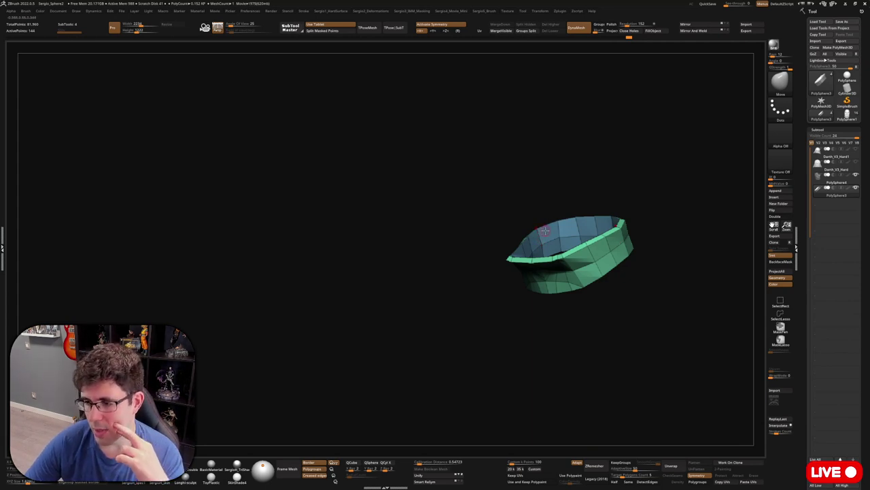
{"action": "mouse_move", "coordinate": [555, 236]}
{"action": "left_mouse_down"}
{"action": "mouse_move", "coordinate": [581, 262]}
{"action": "mouse_move", "coordinate": [615, 258]}
{"action": "mouse_move", "coordinate": [534, 257]}
{"action": "mouse_move", "coordinate": [542, 279]}
{"action": "mouse_move", "coordinate": [553, 262]}
{"action": "mouse_move", "coordinate": [601, 253]}
{"action": "mouse_move", "coordinate": [446, 253]}
{"action": "mouse_move", "coordinate": [589, 260]}
{"action": "mouse_move", "coordinate": [611, 205]}
{"action": "left_mouse_up"}
{"action": "key", "text": "space"}
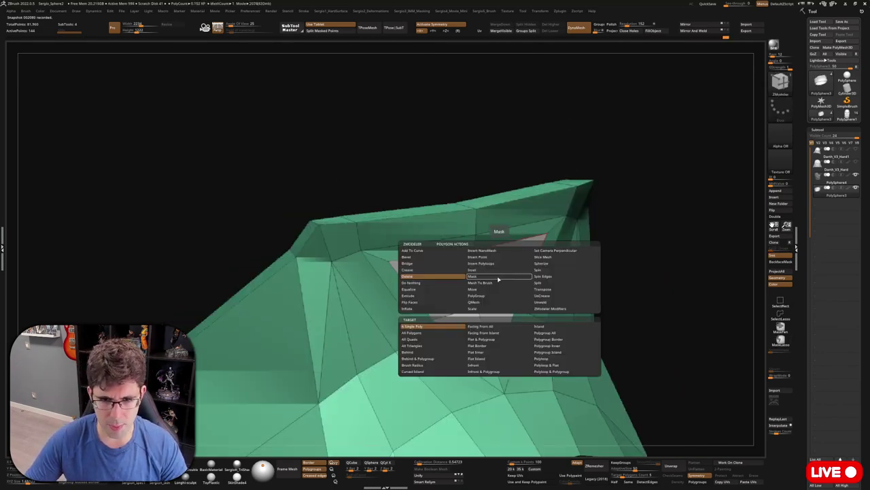
{"action": "mouse_move", "coordinate": [491, 292]}
{"action": "left_mouse_down"}
{"action": "mouse_move", "coordinate": [499, 258]}
{"action": "mouse_move", "coordinate": [541, 261]}
{"action": "mouse_move", "coordinate": [583, 247]}
{"action": "mouse_move", "coordinate": [501, 282]}
{"action": "left_mouse_up"}
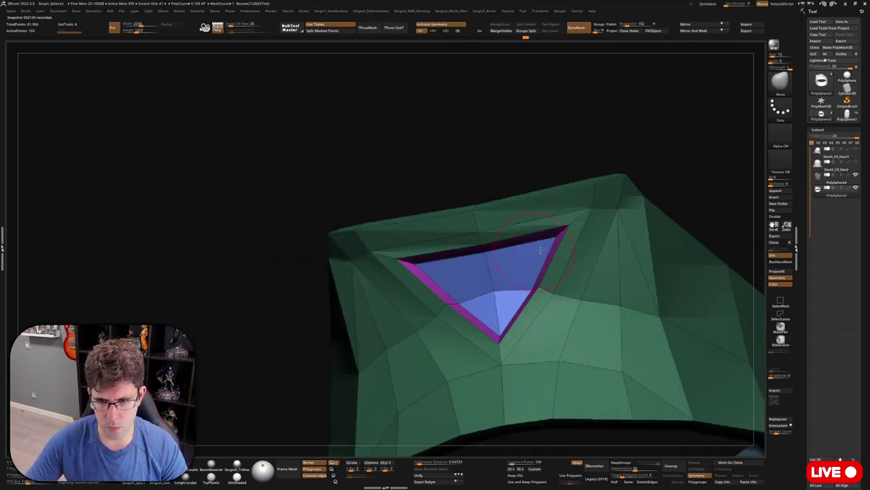
Edge-mask the rim loop of the triangular opening and check it from the side
{"action": "key", "text": "space"}
{"action": "left_click", "coordinate": [481, 278]}
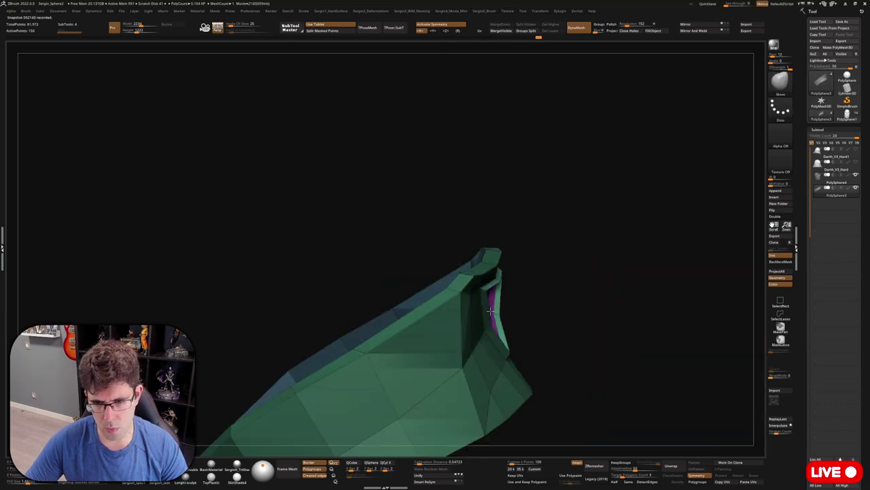
{"action": "left_click_drag", "start_coordinate": [480, 278], "coordinate": [520, 195]}
{"action": "left_click", "coordinate": [519, 211]}
{"action": "mouse_move", "coordinate": [519, 211]}
{"action": "right_mouse_down"}
{"action": "mouse_move", "coordinate": [514, 340]}
{"action": "mouse_move", "coordinate": [476, 360]}
{"action": "mouse_move", "coordinate": [504, 372]}
{"action": "mouse_move", "coordinate": [545, 291]}
{"action": "mouse_move", "coordinate": [592, 336]}
{"action": "right_mouse_up"}
{"action": "key", "text": "b"}
{"action": "key", "text": "m"}
{"action": "key", "text": "v"}
{"action": "key", "text": "f"}
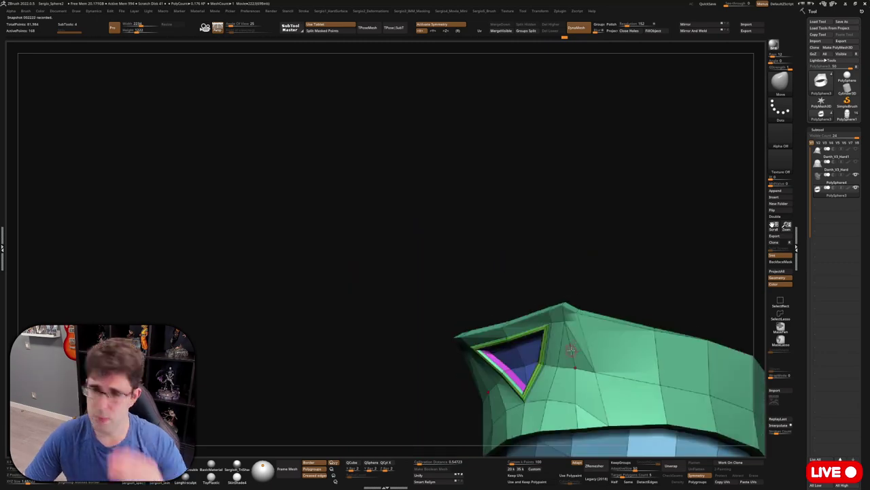
Append a Cylinder3D and increase its segment count in Initialize
{"action": "left_click", "coordinate": [775, 190]}
{"action": "left_click", "coordinate": [544, 233]}
{"action": "key", "text": "w"}
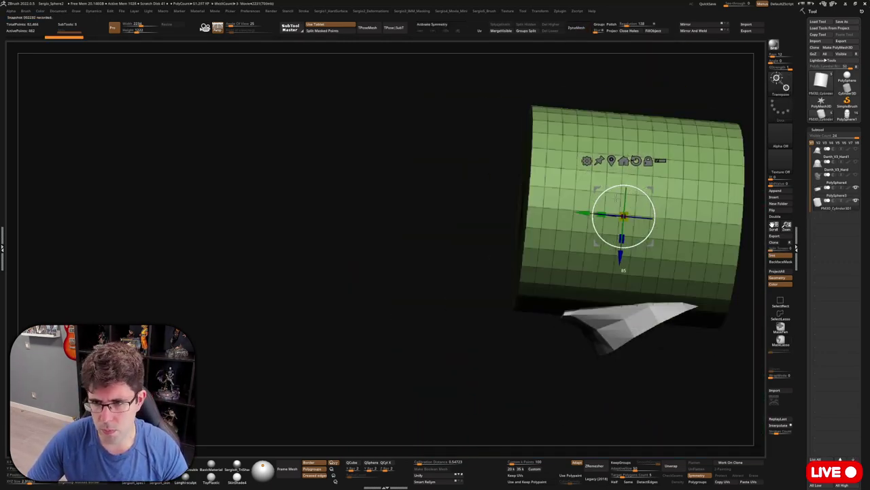
{"action": "left_click", "coordinate": [831, 91]}
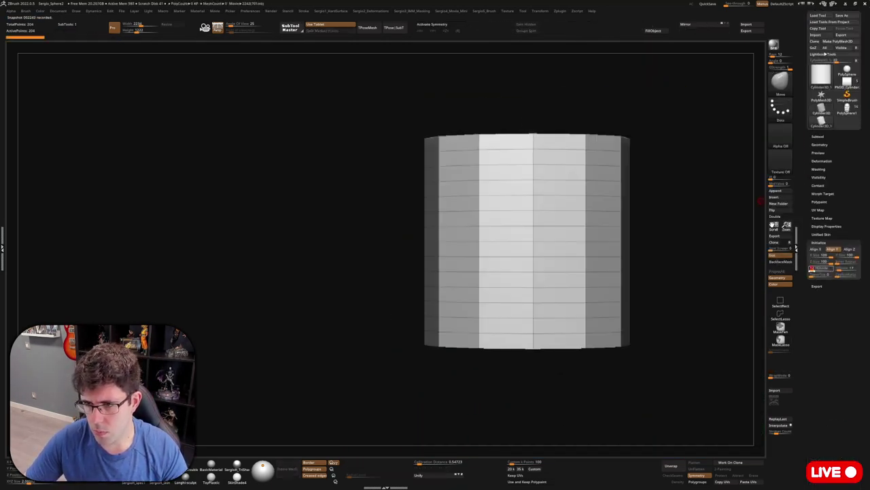
{"action": "left_click_drag", "start_coordinate": [693, 258], "coordinate": [697, 297]}
{"action": "left_click", "coordinate": [822, 73]}
Append the denser cylinder, scale it into a thin rod and move it up the collar side
{"action": "left_click", "coordinate": [775, 190]}
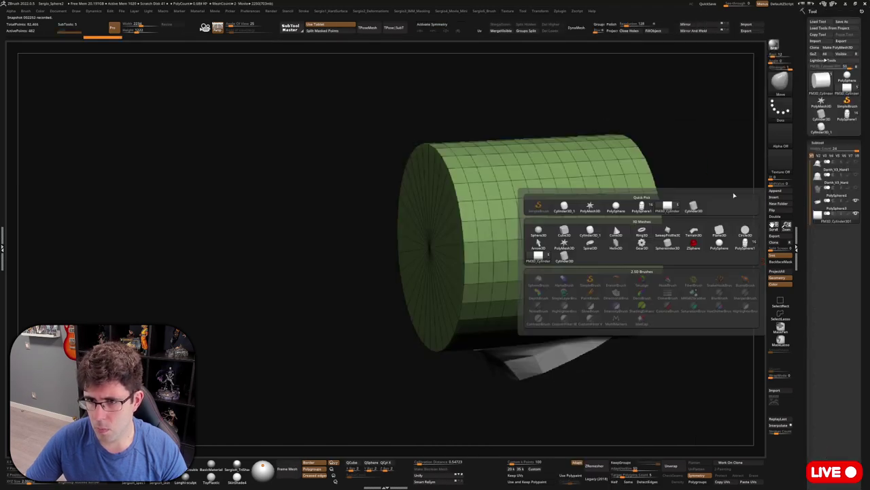
{"action": "left_click", "coordinate": [736, 232]}
{"action": "mouse_move", "coordinate": [736, 232]}
{"action": "left_mouse_down"}
{"action": "mouse_move", "coordinate": [466, 390]}
{"action": "mouse_move", "coordinate": [591, 272]}
{"action": "left_mouse_up"}
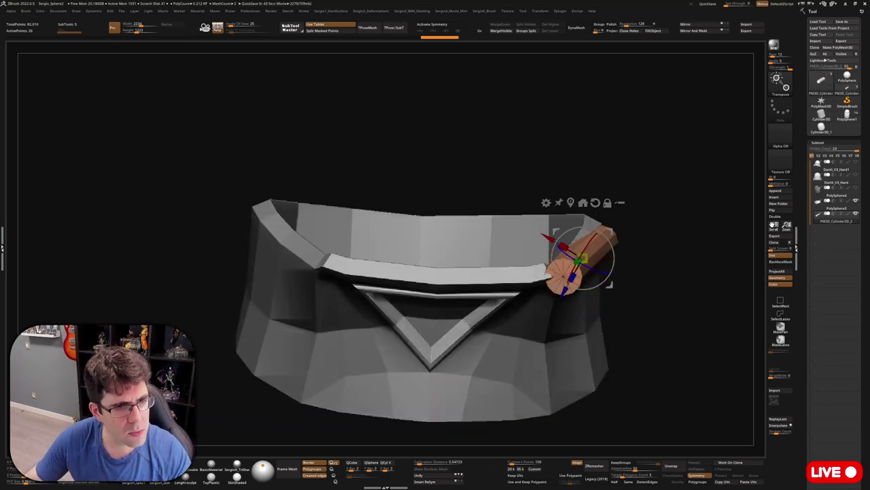
{"action": "left_click_drag", "start_coordinate": [591, 272], "coordinate": [525, 313]}
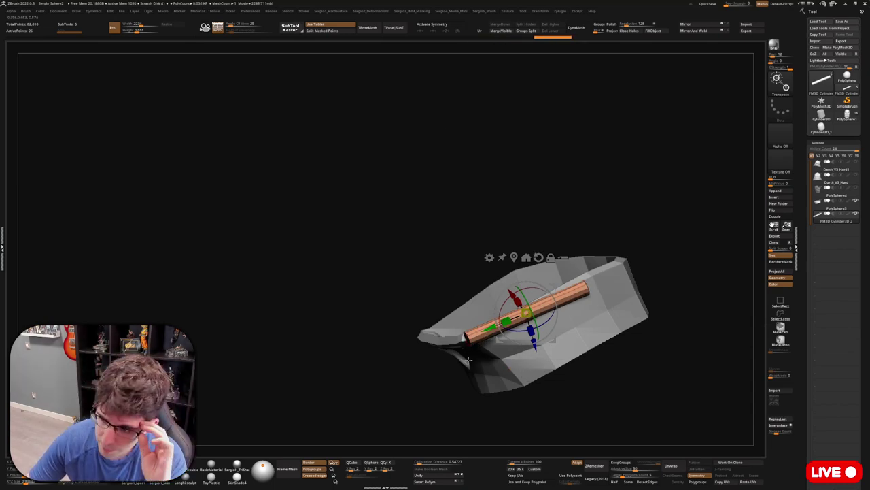
{"action": "mouse_move", "coordinate": [454, 395]}
{"action": "left_mouse_down"}
{"action": "mouse_move", "coordinate": [462, 308]}
{"action": "mouse_move", "coordinate": [469, 320]}
{"action": "left_mouse_up"}
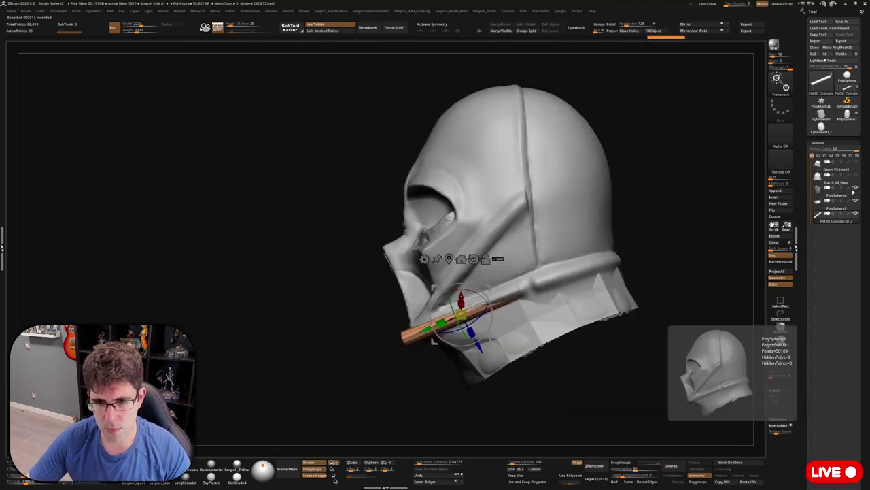
{"action": "key", "text": "q"}
{"action": "key", "text": "shift+f"}
{"action": "mouse_move", "coordinate": [469, 320]}
{"action": "left_mouse_down"}
{"action": "mouse_move", "coordinate": [554, 360]}
{"action": "mouse_move", "coordinate": [507, 393]}
{"action": "mouse_move", "coordinate": [494, 358]}
{"action": "left_mouse_up"}
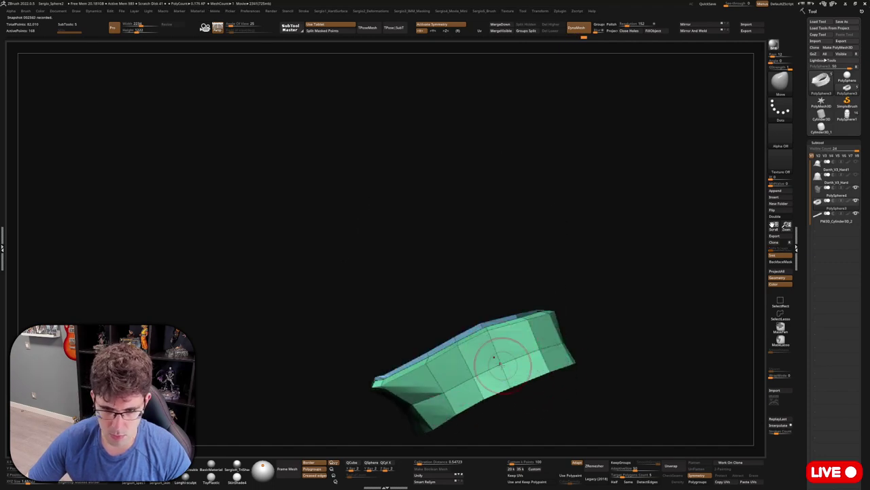
Orbit and zoom around the collar until the full helmet and new rod are in view
{"action": "mouse_move", "coordinate": [527, 330]}
{"action": "left_mouse_down"}
{"action": "mouse_move", "coordinate": [481, 340]}
{"action": "mouse_move", "coordinate": [524, 279]}
{"action": "mouse_move", "coordinate": [495, 365]}
{"action": "left_mouse_up"}
{"action": "mouse_move", "coordinate": [413, 371]}
{"action": "left_mouse_down"}
{"action": "mouse_move", "coordinate": [522, 351]}
{"action": "mouse_move", "coordinate": [422, 319]}
{"action": "left_mouse_up"}
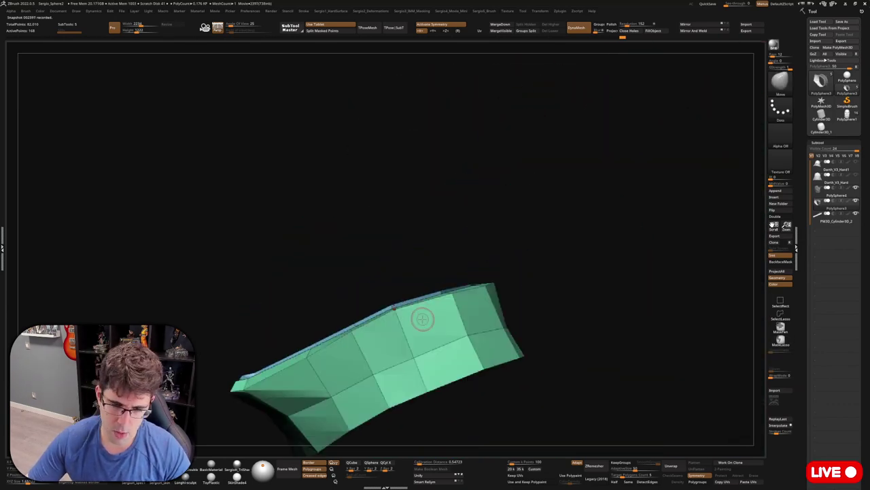
{"action": "scroll", "coordinate": [418, 356], "scroll_direction": "up", "scroll_amount": 2}
{"action": "scroll", "coordinate": [431, 356], "scroll_direction": "up", "scroll_amount": 3}
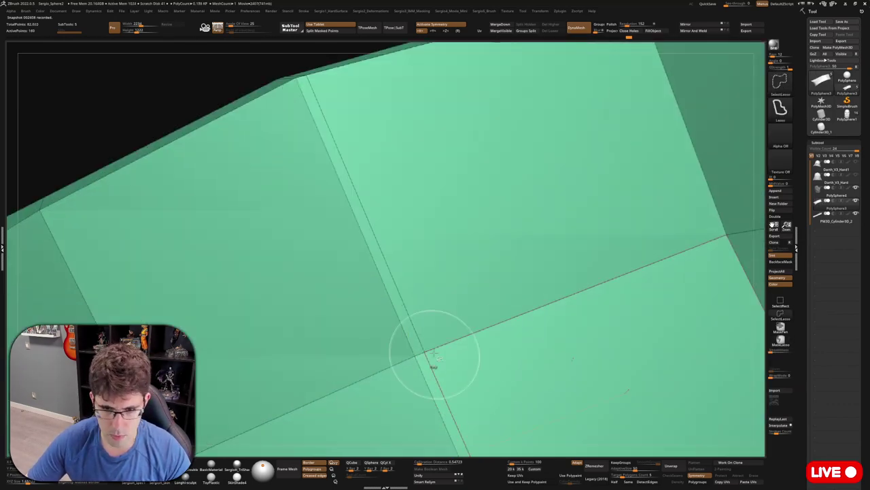
{"action": "scroll", "coordinate": [420, 360], "scroll_direction": "down", "scroll_amount": 5}
{"action": "mouse_move", "coordinate": [443, 349]}
{"action": "left_mouse_down"}
{"action": "mouse_move", "coordinate": [466, 292]}
{"action": "mouse_move", "coordinate": [466, 350]}
{"action": "mouse_move", "coordinate": [511, 306]}
{"action": "mouse_move", "coordinate": [469, 265]}
{"action": "left_mouse_up"}
{"action": "scroll", "coordinate": [463, 258], "scroll_direction": "down", "scroll_amount": 3}
{"action": "scroll", "coordinate": [448, 249], "scroll_direction": "up", "scroll_amount": 4}
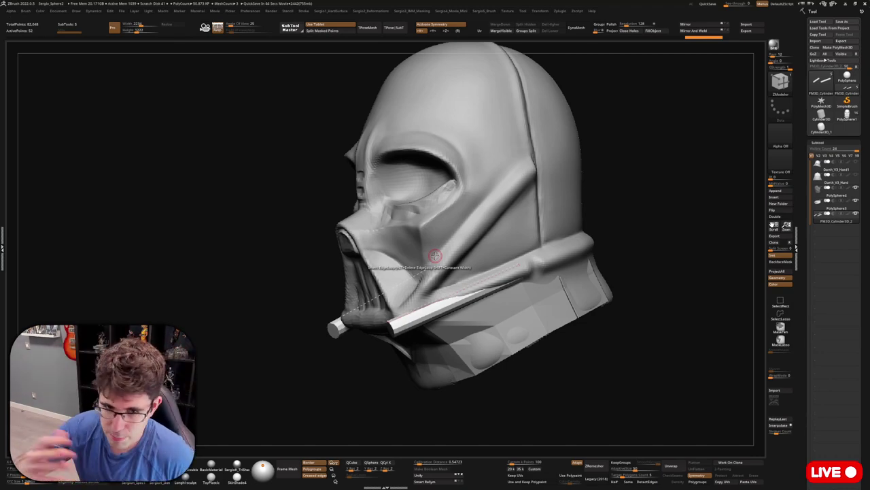
Insert edge loops near the rod's end
{"action": "scroll", "coordinate": [435, 256], "scroll_direction": "up", "scroll_amount": 3}
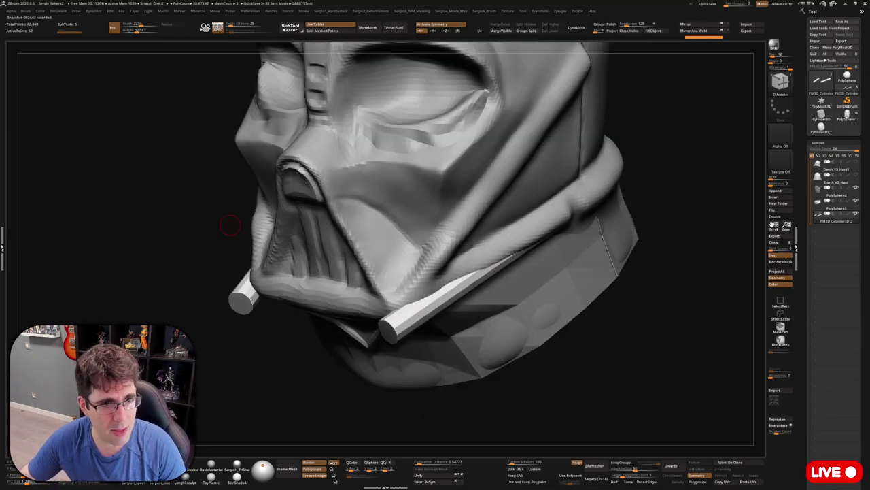
{"action": "left_click_drag", "start_coordinate": [229, 225], "coordinate": [491, 324]}
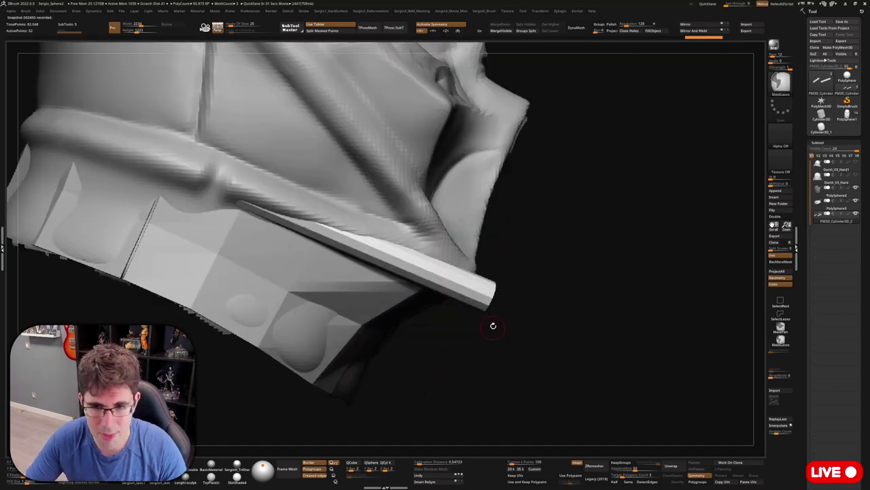
{"action": "key", "text": "space"}
{"action": "left_click", "coordinate": [467, 291]}
{"action": "left_click", "coordinate": [467, 350]}
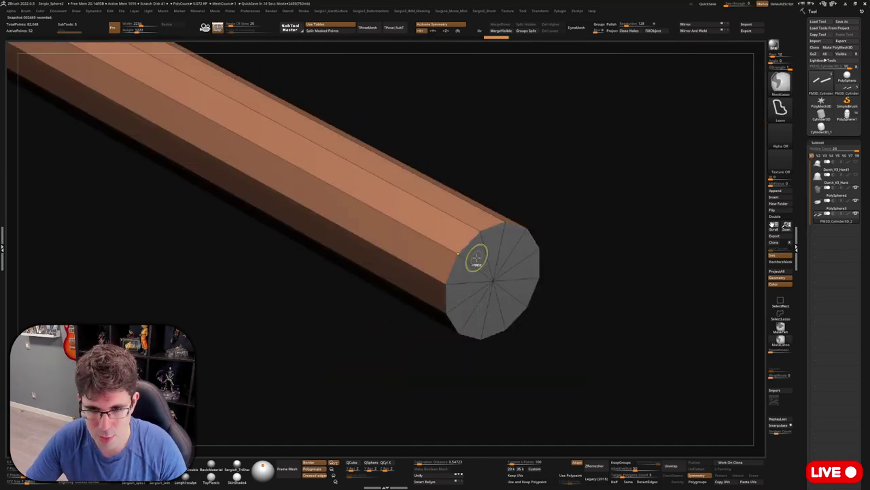
{"action": "scroll", "coordinate": [545, 283], "scroll_direction": "down", "scroll_amount": 3}
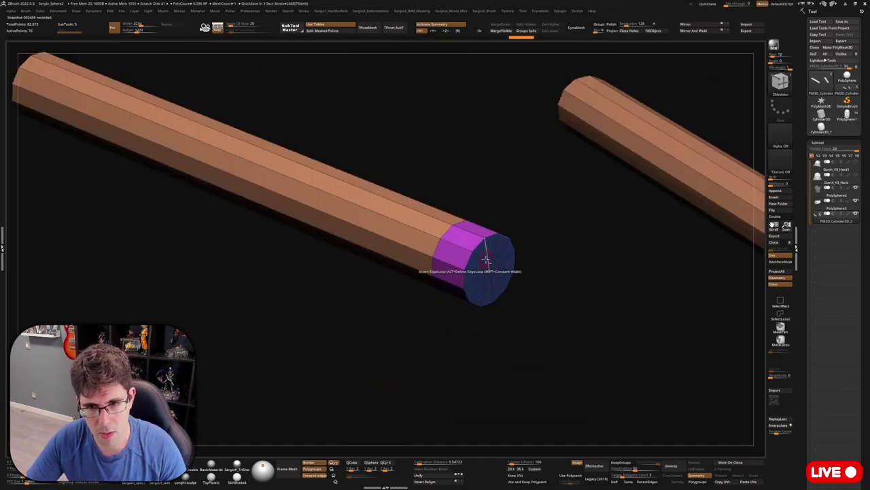
{"action": "left_click_drag", "start_coordinate": [544, 256], "coordinate": [416, 252]}
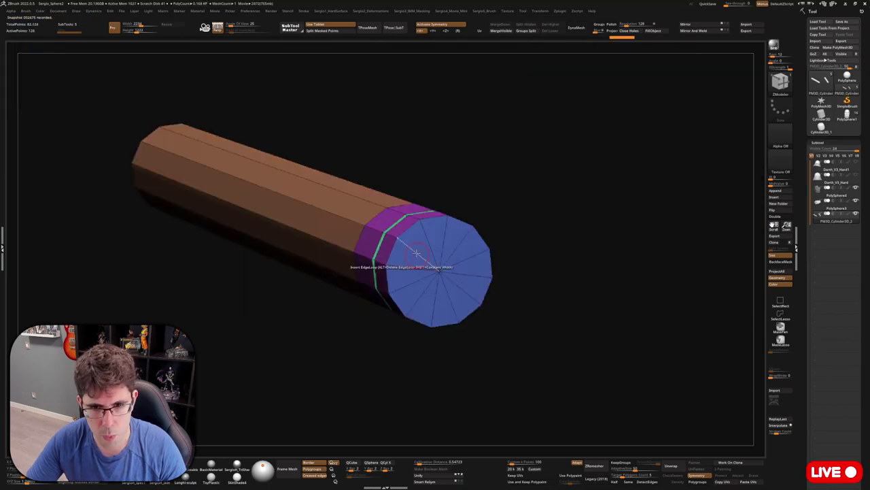
{"action": "mouse_move", "coordinate": [422, 286]}
{"action": "left_mouse_down"}
{"action": "mouse_move", "coordinate": [488, 295]}
{"action": "mouse_move", "coordinate": [496, 282]}
{"action": "mouse_move", "coordinate": [451, 237]}
{"action": "mouse_move", "coordinate": [437, 291]}
{"action": "mouse_move", "coordinate": [496, 295]}
{"action": "left_mouse_up"}
Push out and resize the rod's end cap into stepped segments
{"action": "key", "text": "w"}
{"action": "left_click_drag", "start_coordinate": [507, 340], "coordinate": [479, 306]}
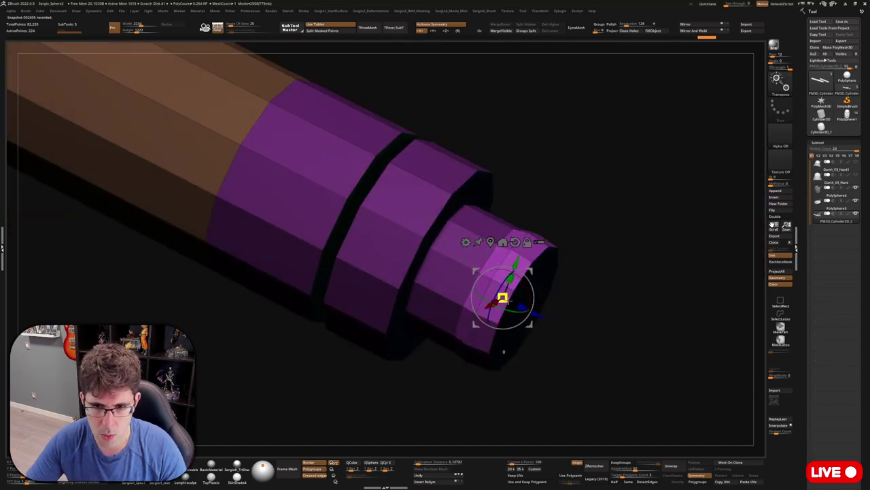
{"action": "mouse_move", "coordinate": [504, 352]}
{"action": "left_mouse_down"}
{"action": "mouse_move", "coordinate": [763, 330]}
{"action": "mouse_move", "coordinate": [611, 319]}
{"action": "left_mouse_up"}
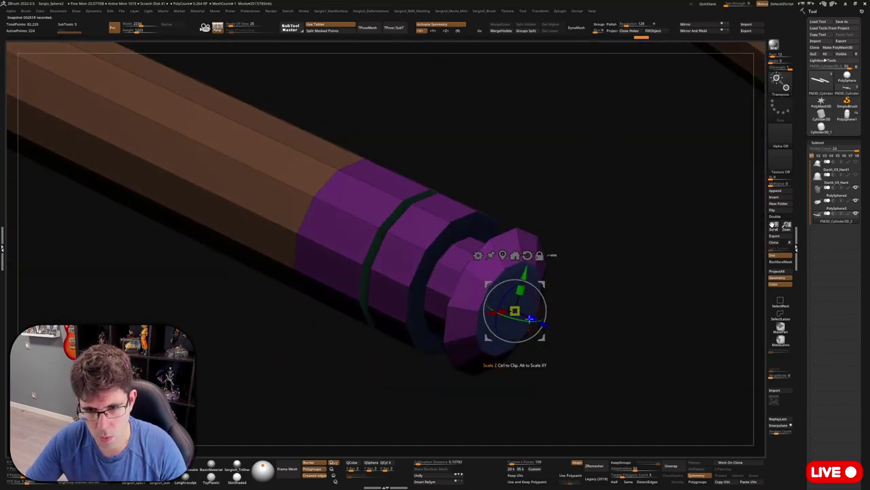
{"action": "left_click_drag", "start_coordinate": [590, 239], "coordinate": [544, 304]}
{"action": "key", "text": "q"}
Insert another edge loop on the rod end and move the rod beside the helmet
{"action": "key", "text": "space"}
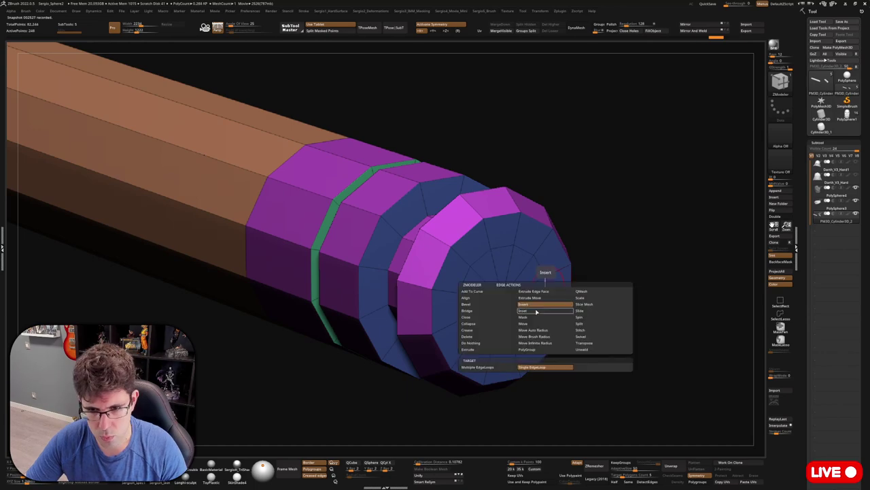
{"action": "left_click", "coordinate": [531, 321]}
{"action": "mouse_move", "coordinate": [570, 315]}
{"action": "left_mouse_down"}
{"action": "mouse_move", "coordinate": [563, 346]}
{"action": "mouse_move", "coordinate": [544, 289]}
{"action": "mouse_move", "coordinate": [583, 356]}
{"action": "mouse_move", "coordinate": [498, 344]}
{"action": "left_mouse_up"}
{"action": "key", "text": "w"}
{"action": "key", "text": "q"}
{"action": "key", "text": "w"}
{"action": "mouse_move", "coordinate": [497, 305]}
{"action": "left_mouse_down"}
{"action": "mouse_move", "coordinate": [521, 340]}
{"action": "mouse_move", "coordinate": [376, 206]}
{"action": "left_mouse_up"}
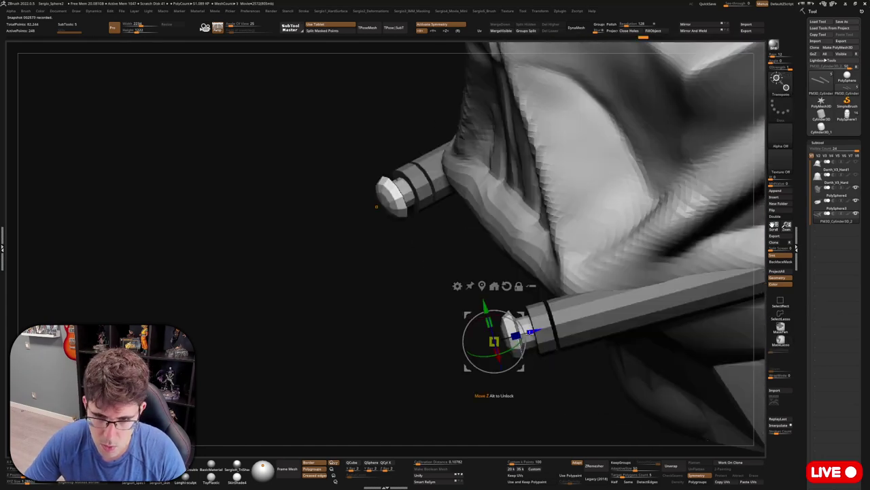
Frame the helmet front and adjust the hose end with the move gizmo
{"action": "key", "text": "q"}
{"action": "key", "text": "f"}
{"action": "mouse_move", "coordinate": [534, 334]}
{"action": "left_mouse_down"}
{"action": "mouse_move", "coordinate": [527, 340]}
{"action": "mouse_move", "coordinate": [519, 239]}
{"action": "left_mouse_up"}
{"action": "key", "text": "b"}
{"action": "key", "text": "c"}
{"action": "key", "text": "l"}
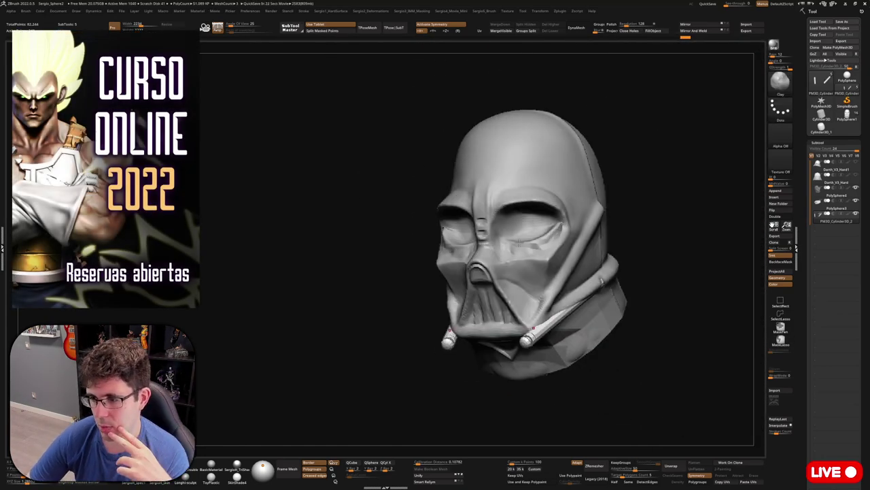
{"action": "mouse_move", "coordinate": [463, 40]}
{"action": "left_mouse_down"}
{"action": "mouse_move", "coordinate": [421, 204]}
{"action": "mouse_move", "coordinate": [381, 170]}
{"action": "mouse_move", "coordinate": [476, 173]}
{"action": "left_mouse_up"}
{"action": "key", "text": "w"}
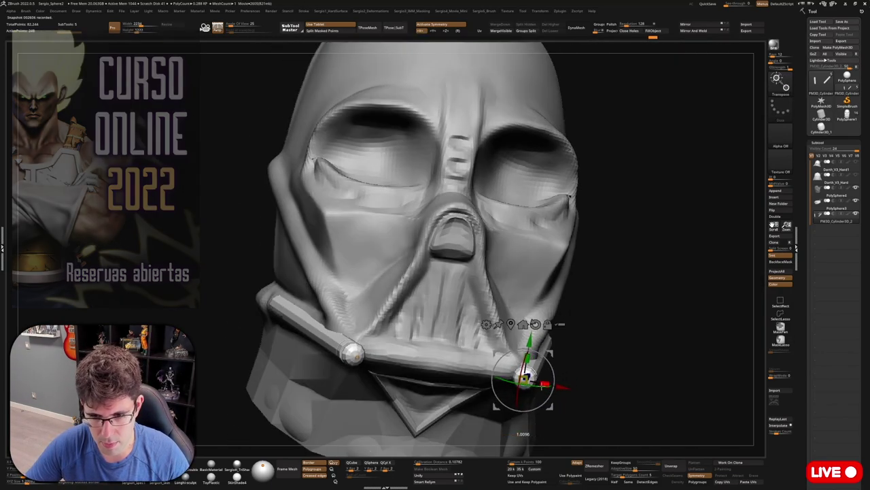
{"action": "key", "text": "q"}
Inspect the helmet's left side and front around the breathing hoses
{"action": "left_click_drag", "start_coordinate": [272, 204], "coordinate": [381, 204]}
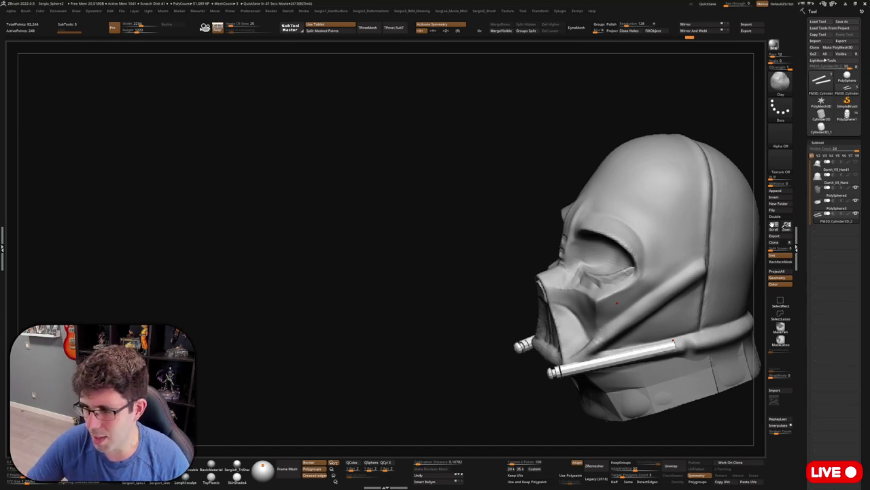
{"action": "left_click_drag", "start_coordinate": [617, 302], "coordinate": [500, 321], "text": "shift"}
{"action": "scroll", "coordinate": [500, 321], "scroll_direction": "up", "scroll_amount": 5}
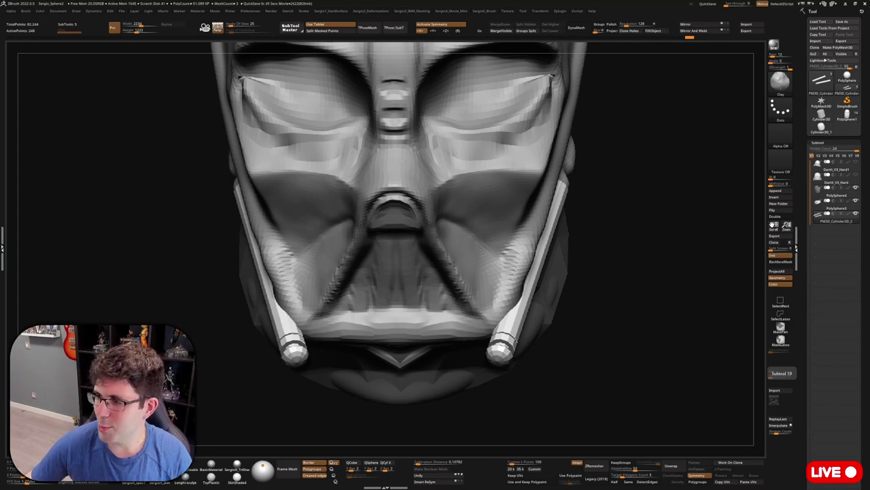
{"action": "left_click_drag", "start_coordinate": [500, 322], "coordinate": [560, 250]}
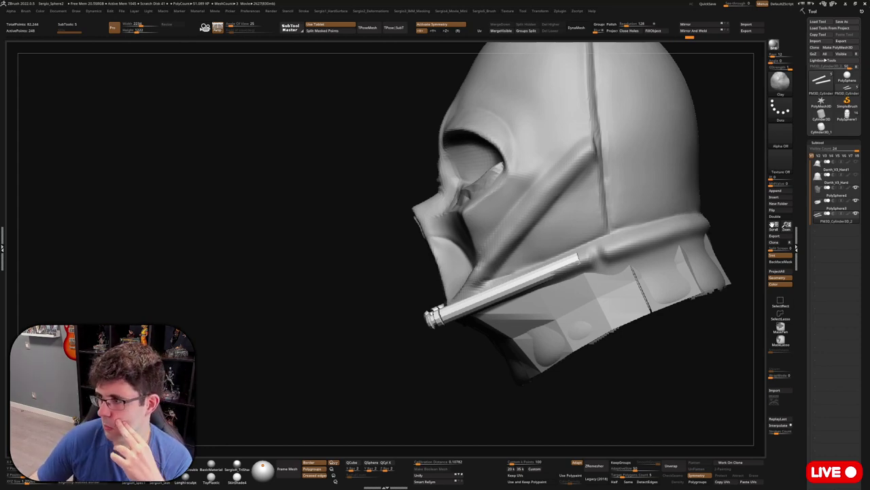
{"action": "left_click_drag", "start_coordinate": [408, 272], "coordinate": [512, 271]}
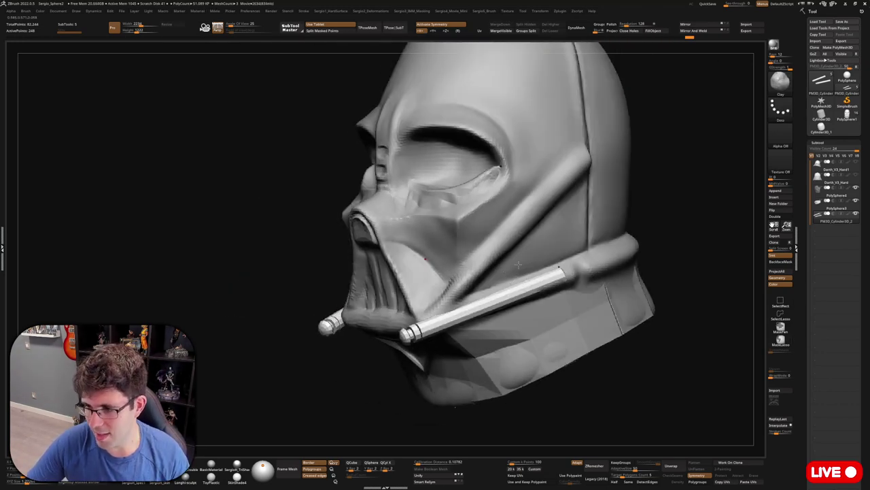
{"action": "mouse_move", "coordinate": [518, 265]}
{"action": "left_mouse_down"}
{"action": "mouse_move", "coordinate": [582, 247]}
{"action": "mouse_move", "coordinate": [531, 272]}
{"action": "left_mouse_up"}
{"action": "key", "text": "w"}
Solo the collar, unhide all parts, and insert a new mesh subtool
{"action": "left_click", "coordinate": [486, 344], "text": "ctrl+shift"}
{"action": "left_click_drag", "start_coordinate": [517, 326], "coordinate": [609, 284]}
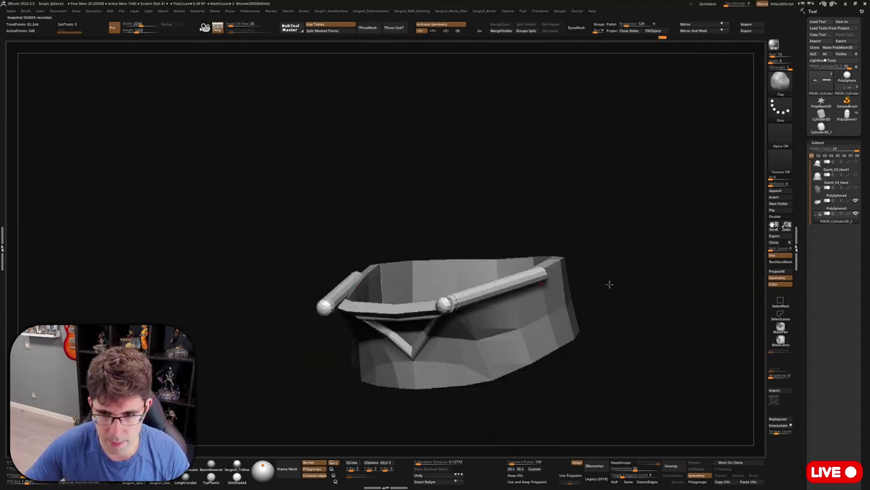
{"action": "left_click", "coordinate": [609, 284], "text": "ctrl+shift"}
{"action": "left_click", "coordinate": [775, 197]}
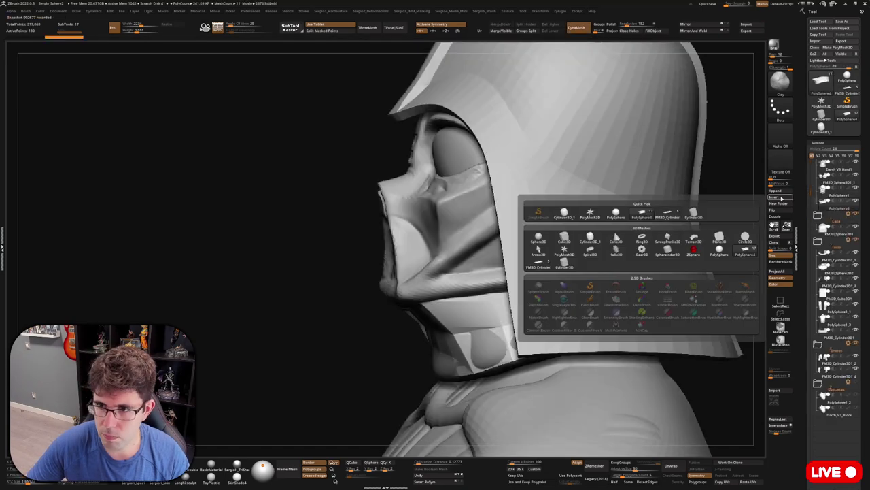
{"action": "left_click", "coordinate": [694, 217]}
Inspect the two tube ends up close with the move gizmo and polyframe
{"action": "left_click_drag", "start_coordinate": [476, 272], "coordinate": [518, 206]}
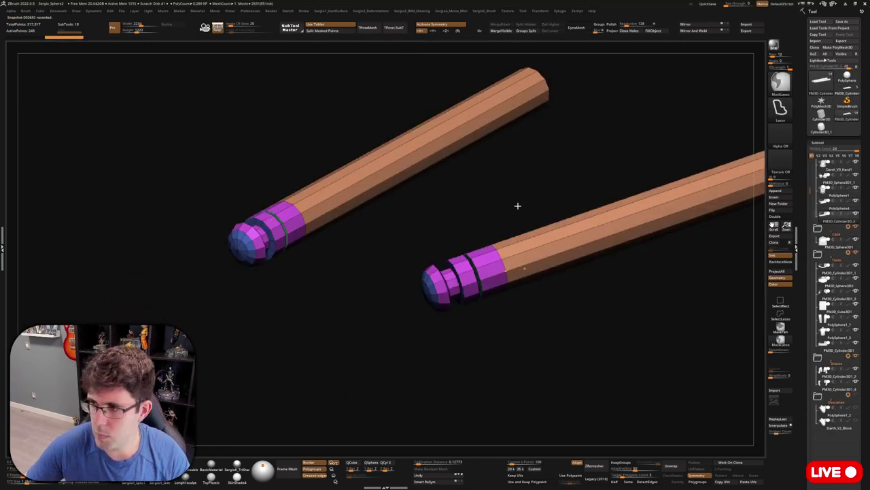
{"action": "left_click_drag", "start_coordinate": [662, 278], "coordinate": [603, 244]}
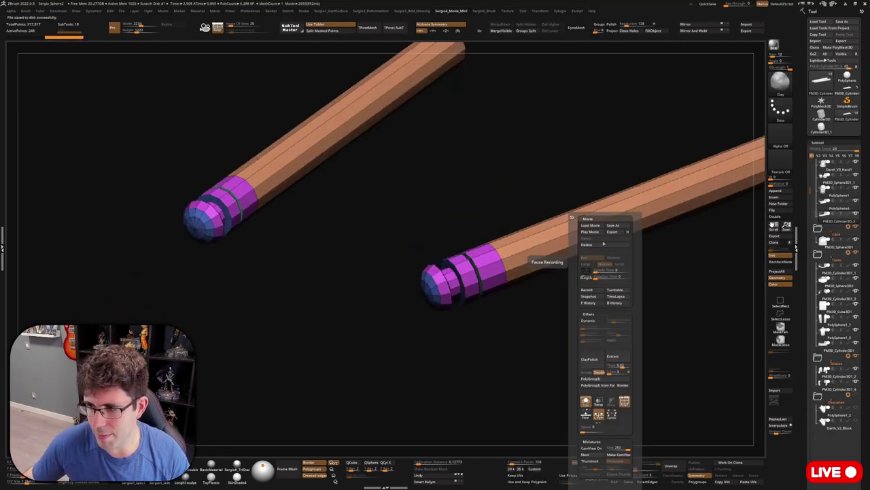
{"action": "left_click_drag", "start_coordinate": [517, 285], "coordinate": [476, 224], "text": "alt"}
{"action": "key", "text": "w"}
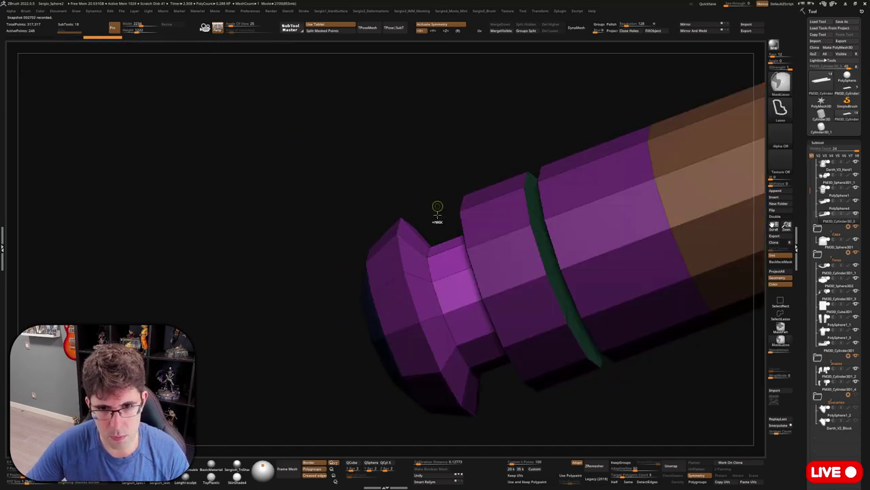
{"action": "mouse_move", "coordinate": [381, 340]}
{"action": "left_mouse_down"}
{"action": "mouse_move", "coordinate": [330, 385]}
{"action": "mouse_move", "coordinate": [476, 225]}
{"action": "mouse_move", "coordinate": [591, 353]}
{"action": "left_mouse_up"}
{"action": "key", "text": "shift+f"}
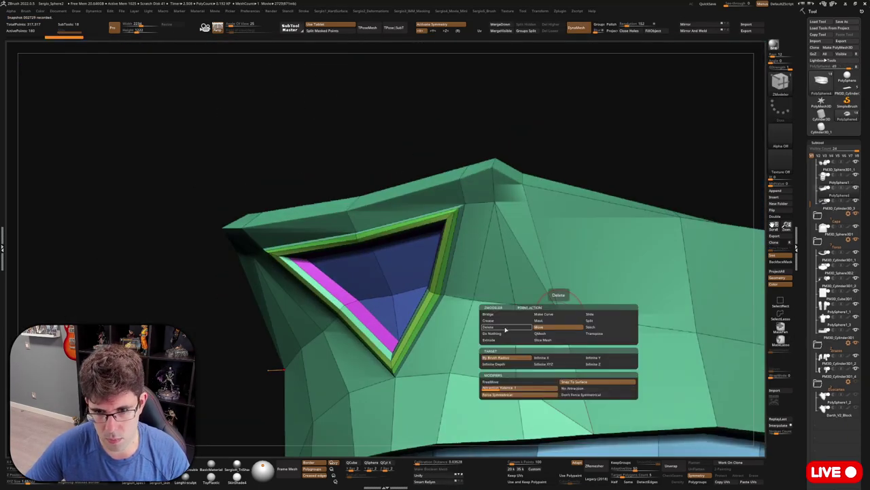
Preview the triangular opening's raised frame with dynamic subdivision and polyframe, then switch the preview off
{"action": "mouse_move", "coordinate": [558, 311]}
{"action": "right_mouse_down"}
{"action": "mouse_move", "coordinate": [621, 257]}
{"action": "mouse_move", "coordinate": [611, 305]}
{"action": "mouse_move", "coordinate": [567, 380]}
{"action": "mouse_move", "coordinate": [582, 341]}
{"action": "mouse_move", "coordinate": [564, 287]}
{"action": "mouse_move", "coordinate": [515, 330]}
{"action": "right_mouse_up"}
{"action": "key", "text": "space"}
{"action": "key", "text": "d"}
{"action": "key", "text": "shift+f"}
{"action": "mouse_move", "coordinate": [451, 330]}
{"action": "right_mouse_down"}
{"action": "mouse_move", "coordinate": [395, 340]}
{"action": "mouse_move", "coordinate": [408, 313]}
{"action": "mouse_move", "coordinate": [489, 364]}
{"action": "mouse_move", "coordinate": [462, 326]}
{"action": "mouse_move", "coordinate": [474, 257]}
{"action": "mouse_move", "coordinate": [633, 370]}
{"action": "right_mouse_up"}
{"action": "key", "text": "shift+f"}
{"action": "key", "text": "shift+d"}
Frame the mesh and inspect the triangular opening close up, toggling the polyframe wireframe
{"action": "right_click_drag", "start_coordinate": [629, 321], "coordinate": [573, 264]}
{"action": "key", "text": "shift+f"}
{"action": "key", "text": "shift+f"}
{"action": "key", "text": "f"}
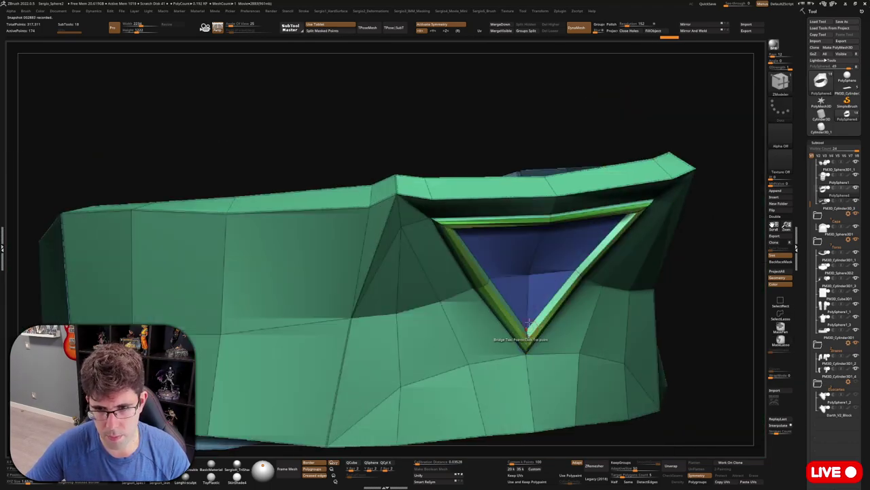
{"action": "key", "text": "w"}
{"action": "mouse_move", "coordinate": [528, 227]}
{"action": "right_mouse_down"}
{"action": "mouse_move", "coordinate": [573, 297]}
{"action": "mouse_move", "coordinate": [563, 302]}
{"action": "mouse_move", "coordinate": [602, 297]}
{"action": "right_mouse_up"}
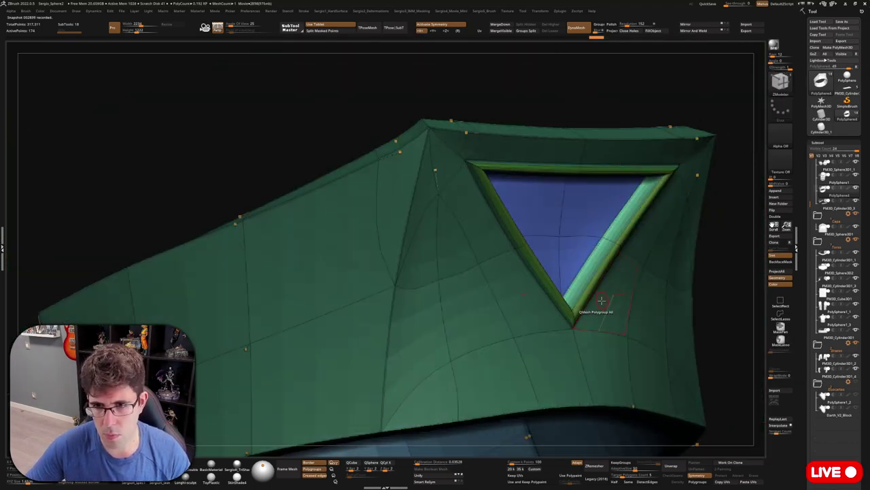
{"action": "key", "text": "shift+f"}
{"action": "mouse_move", "coordinate": [589, 243]}
{"action": "right_mouse_down", "text": "ctrl"}
{"action": "mouse_move", "coordinate": [493, 287]}
{"action": "mouse_move", "coordinate": [517, 258]}
{"action": "mouse_move", "coordinate": [598, 332]}
{"action": "mouse_move", "coordinate": [534, 291]}
{"action": "mouse_move", "coordinate": [476, 285]}
{"action": "mouse_move", "coordinate": [472, 334]}
{"action": "mouse_move", "coordinate": [515, 244]}
{"action": "mouse_move", "coordinate": [556, 296]}
{"action": "right_mouse_up", "text": "ctrl"}
{"action": "key", "text": "shift+f"}
{"action": "key", "text": "shift+f"}
{"action": "key", "text": "shift+f"}
{"action": "key", "text": "shift+f"}
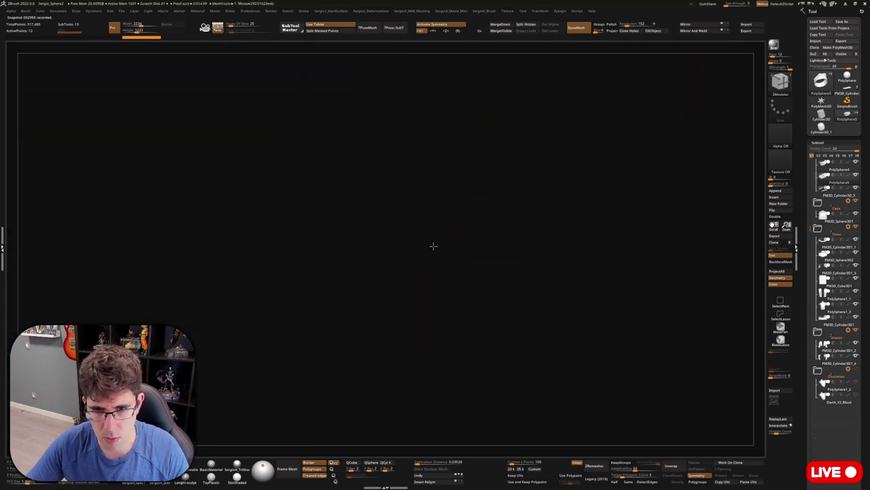
Redo twice, then undo repeatedly through the collar plate history back to the front view of Vader
{"action": "key", "text": "ctrl+shift+z"}
{"action": "key", "text": "ctrl+shift+z"}
{"action": "key", "text": "ctrl+shift+z"}
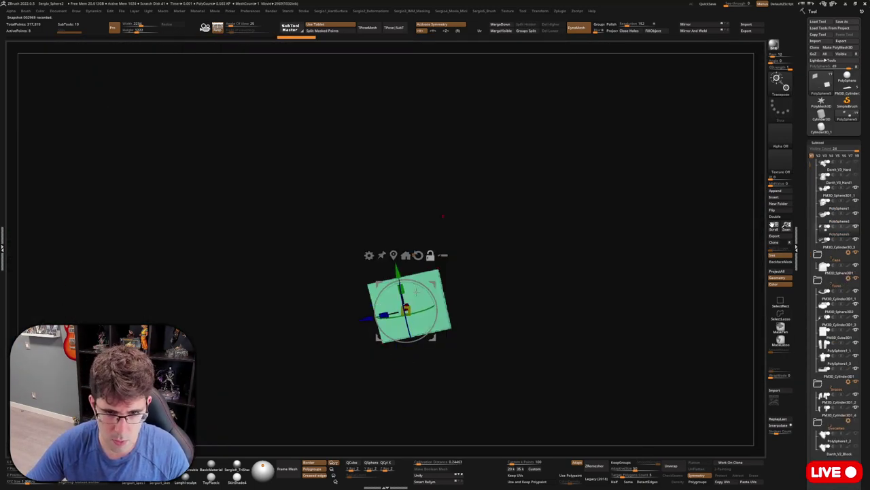
{"action": "key", "text": "ctrl+shift+z"}
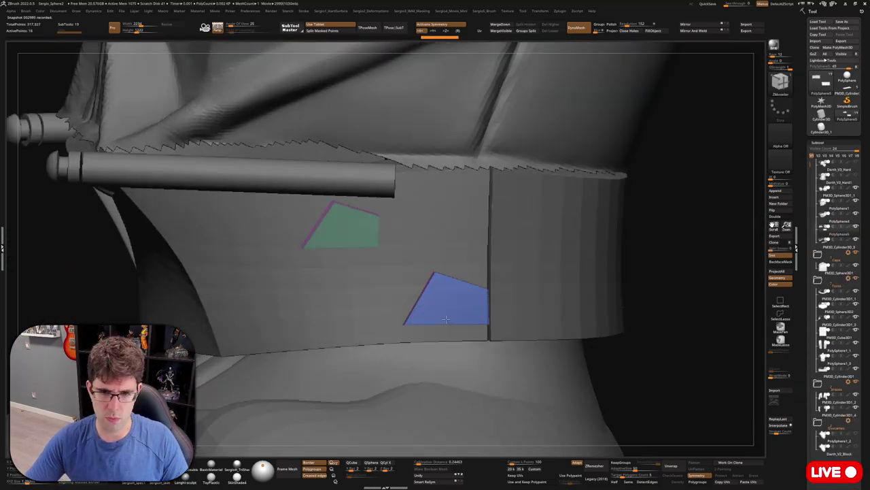
{"action": "key", "text": "ctrl+z"}
{"action": "key", "text": "ctrl+z"}
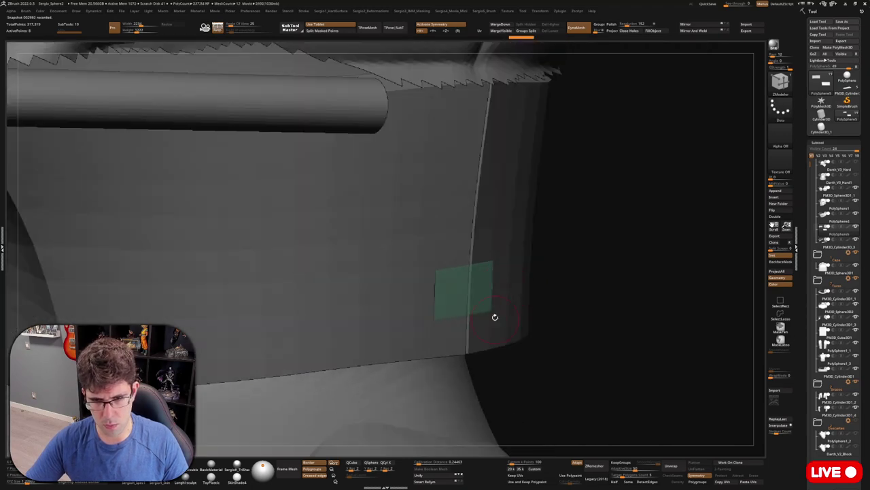
{"action": "key", "text": "space"}
{"action": "key", "text": "ctrl+z"}
{"action": "key", "text": "ctrl+z"}
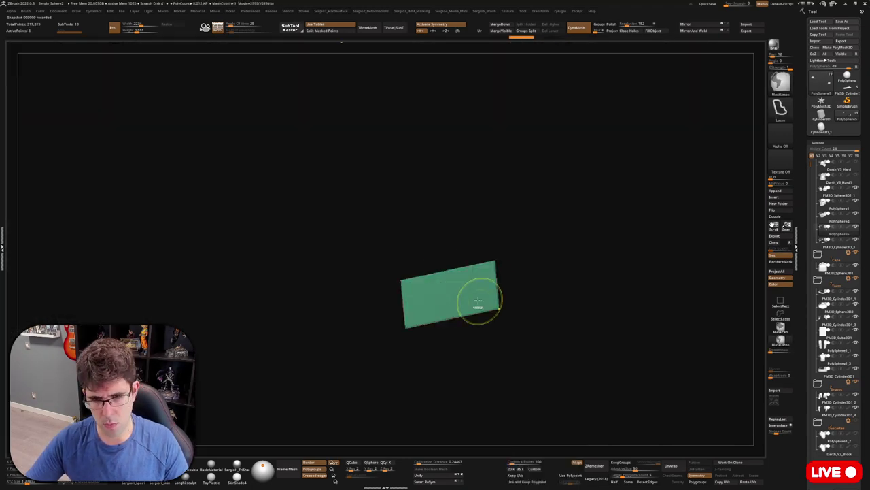
{"action": "key", "text": "ctrl+z"}
{"action": "key", "text": "space"}
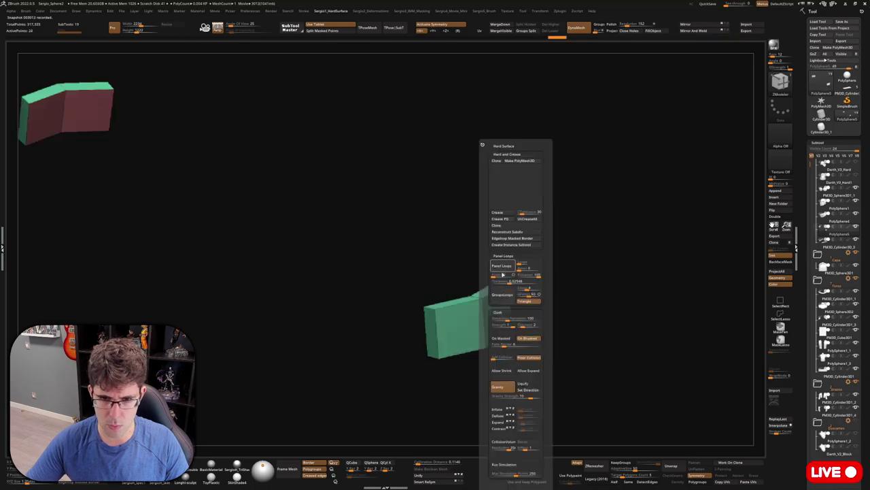
{"action": "key", "text": "ctrl+z"}
{"action": "key", "text": "ctrl+z"}
{"action": "key", "text": "ctrl+z"}
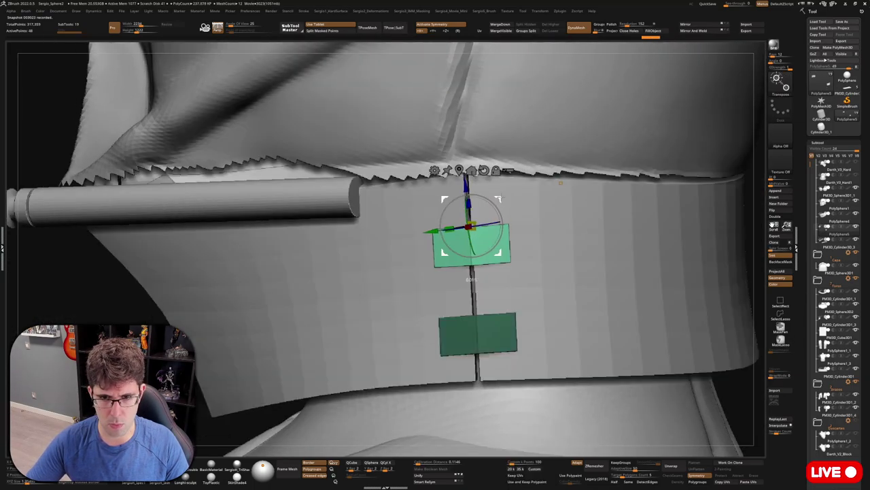
{"action": "key", "text": "ctrl+z"}
{"action": "key", "text": "ctrl+z"}
{"action": "key", "text": "ctrl+z"}
{"action": "key", "text": "ctrl+z"}
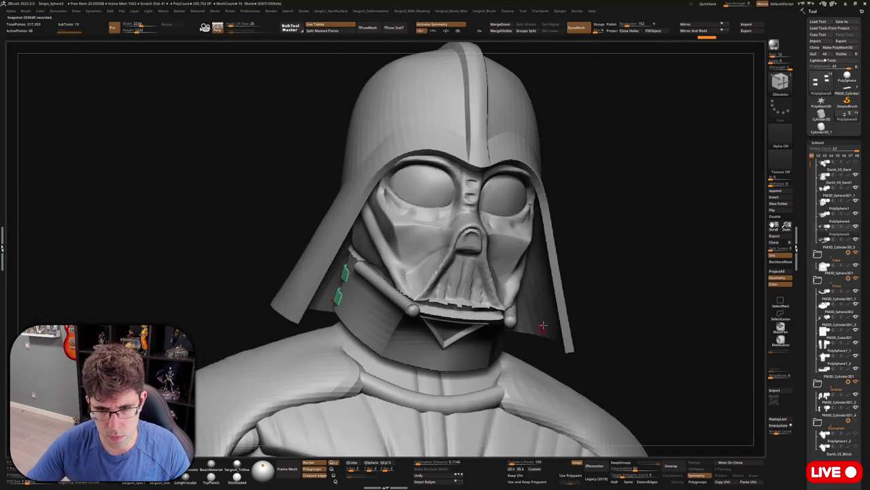
{"action": "key", "text": "ctrl+z"}
{"action": "key", "text": "ctrl+z"}
{"action": "key", "text": "ctrl+z"}
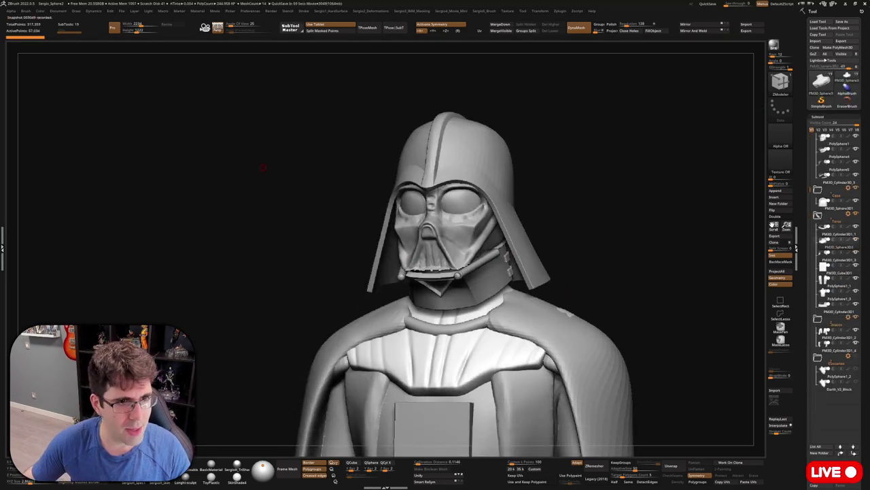
Step back to the bust with chest patches and isolate the pink chest patches
{"action": "key", "text": "ctrl+z"}
{"action": "key", "text": "ctrl+z"}
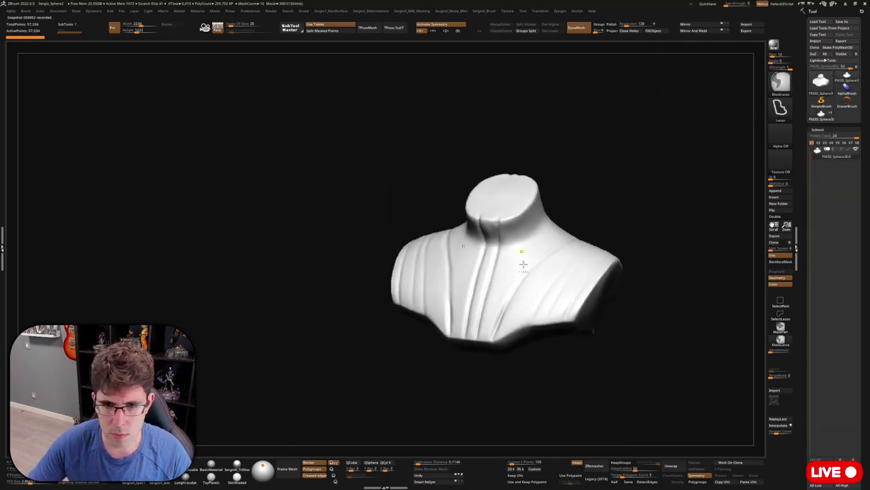
{"action": "key", "text": "ctrl+z"}
{"action": "key", "text": "b"}
{"action": "left_click", "coordinate": [395, 240]}
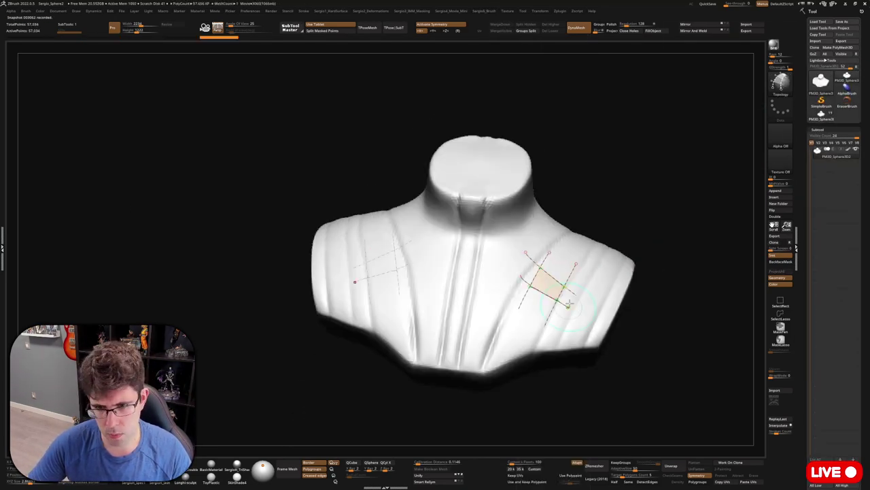
{"action": "right_click_drag", "start_coordinate": [486, 252], "coordinate": [506, 175]}
{"action": "key", "text": "ctrl+z"}
{"action": "key", "text": "ctrl+z"}
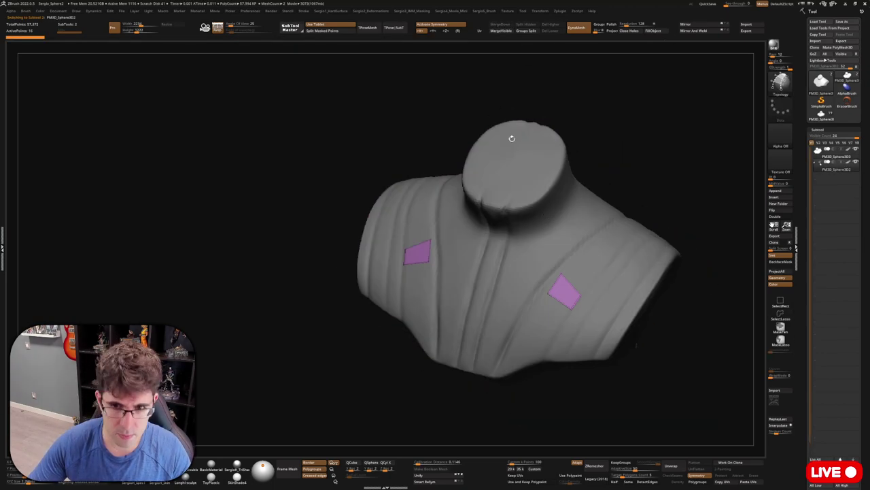
{"action": "key", "text": "space"}
{"action": "left_click", "coordinate": [489, 333]}
{"action": "left_click", "coordinate": [595, 273], "text": "ctrl+shift"}
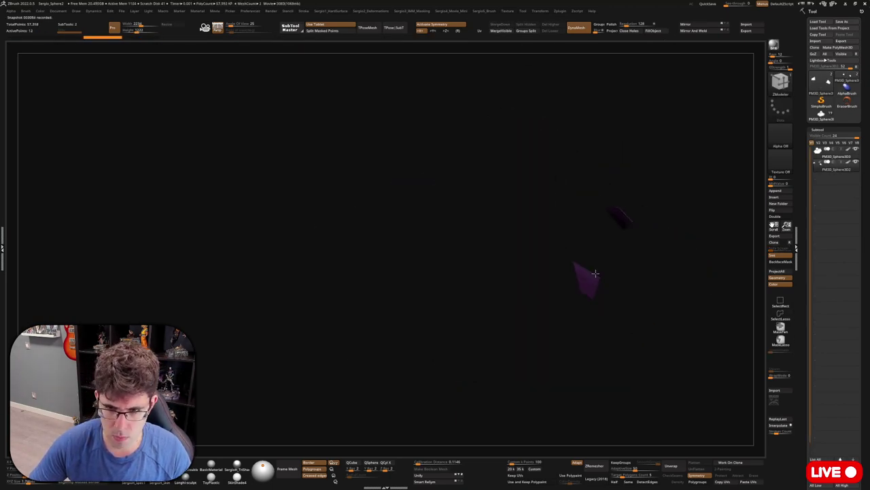
Extrude new polygon rows down from both chest patches and orbit to check coverage
{"action": "key", "text": "space"}
{"action": "mouse_move", "coordinate": [606, 303]}
{"action": "left_mouse_down"}
{"action": "mouse_move", "coordinate": [618, 306]}
{"action": "mouse_move", "coordinate": [646, 284]}
{"action": "mouse_move", "coordinate": [592, 268]}
{"action": "mouse_move", "coordinate": [670, 293]}
{"action": "mouse_move", "coordinate": [575, 259]}
{"action": "mouse_move", "coordinate": [587, 431]}
{"action": "mouse_move", "coordinate": [637, 342]}
{"action": "mouse_move", "coordinate": [636, 311]}
{"action": "mouse_move", "coordinate": [515, 304]}
{"action": "left_mouse_up"}
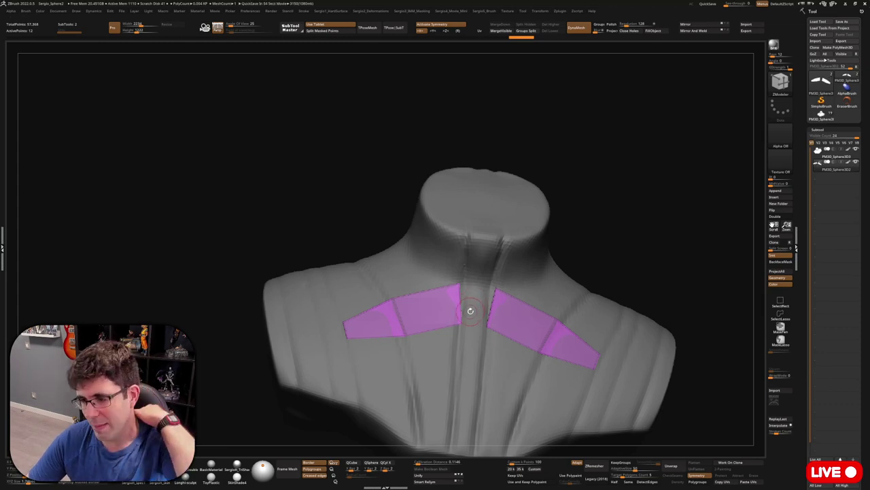
{"action": "mouse_move", "coordinate": [470, 310]}
{"action": "left_mouse_down"}
{"action": "mouse_move", "coordinate": [509, 272]}
{"action": "mouse_move", "coordinate": [521, 326]}
{"action": "mouse_move", "coordinate": [488, 336]}
{"action": "left_mouse_up"}
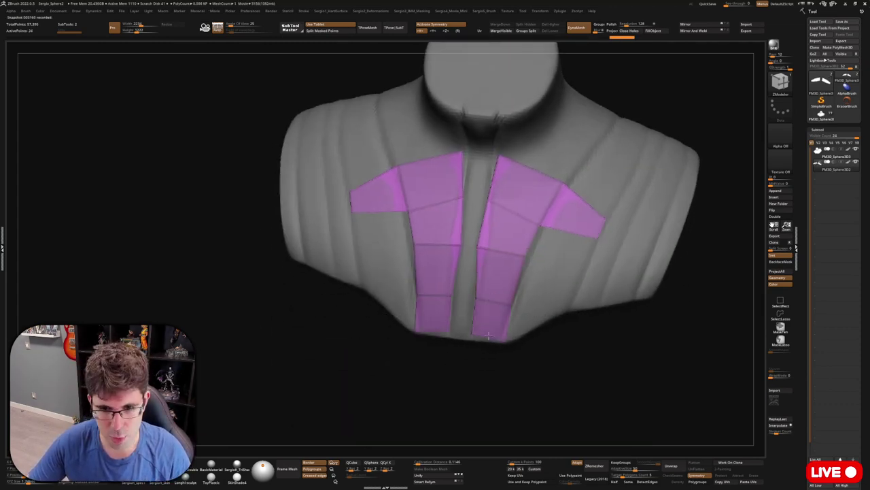
{"action": "mouse_move", "coordinate": [477, 299]}
{"action": "left_mouse_down"}
{"action": "mouse_move", "coordinate": [490, 327]}
{"action": "mouse_move", "coordinate": [505, 316]}
{"action": "left_mouse_up"}
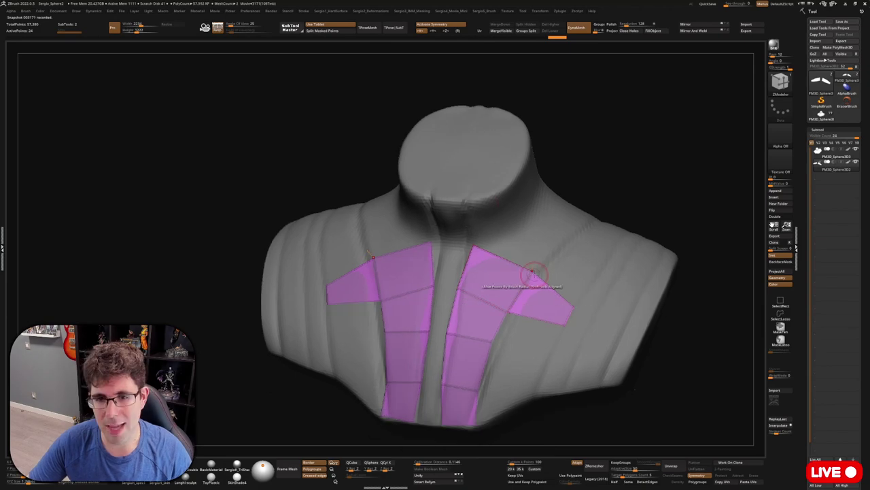
{"action": "mouse_move", "coordinate": [540, 278]}
{"action": "left_mouse_down"}
{"action": "mouse_move", "coordinate": [485, 373]}
{"action": "mouse_move", "coordinate": [510, 272]}
{"action": "mouse_move", "coordinate": [503, 292]}
{"action": "left_mouse_up"}
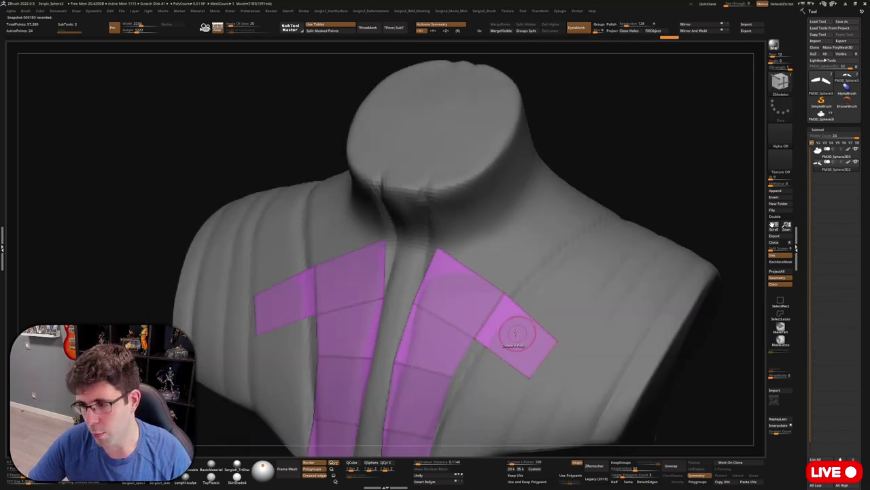
{"action": "mouse_move", "coordinate": [474, 337]}
{"action": "left_mouse_down"}
{"action": "mouse_move", "coordinate": [460, 301]}
{"action": "mouse_move", "coordinate": [447, 330]}
{"action": "mouse_move", "coordinate": [474, 333]}
{"action": "left_mouse_up"}
{"action": "mouse_move", "coordinate": [473, 333]}
{"action": "right_mouse_down"}
{"action": "mouse_move", "coordinate": [482, 334]}
{"action": "mouse_move", "coordinate": [485, 310]}
{"action": "mouse_move", "coordinate": [522, 343]}
{"action": "right_mouse_up"}
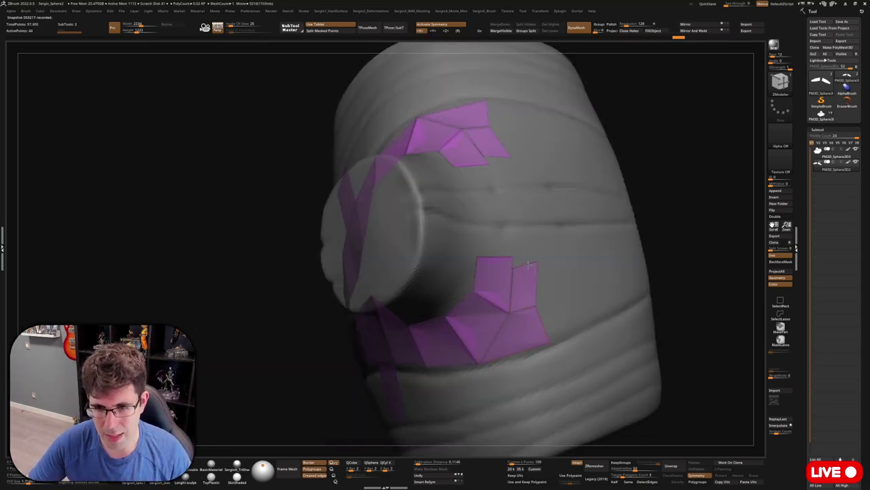
{"action": "right_click_drag", "start_coordinate": [528, 264], "coordinate": [493, 269]}
{"action": "right_click_drag", "start_coordinate": [441, 320], "coordinate": [484, 282]}
Extend the shoulder strips downward and add polygons to the vertical neck strips
{"action": "left_click", "coordinate": [500, 328]}
{"action": "mouse_move", "coordinate": [443, 332]}
{"action": "right_mouse_down"}
{"action": "mouse_move", "coordinate": [500, 329]}
{"action": "mouse_move", "coordinate": [500, 106]}
{"action": "right_mouse_up"}
{"action": "left_click", "coordinate": [500, 106]}
{"action": "left_click", "coordinate": [522, 258]}
{"action": "right_click_drag", "start_coordinate": [522, 258], "coordinate": [537, 310]}
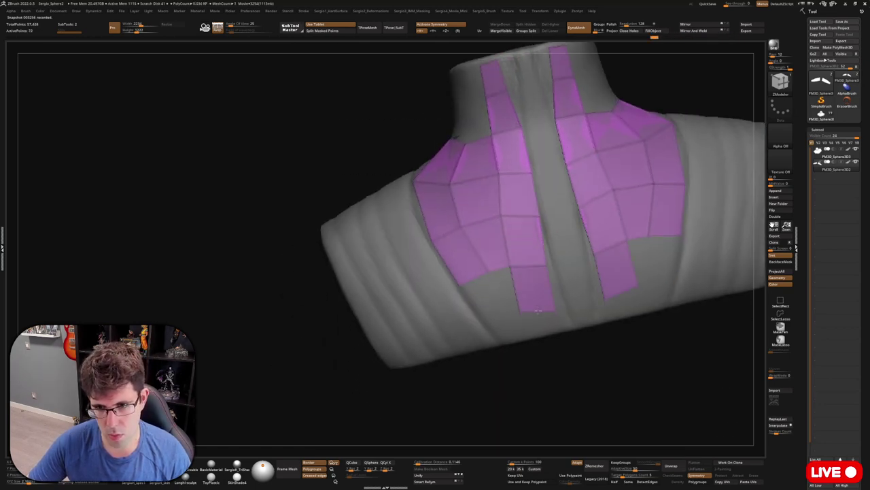
{"action": "mouse_move", "coordinate": [529, 170]}
{"action": "right_mouse_down"}
{"action": "mouse_move", "coordinate": [534, 295]}
{"action": "mouse_move", "coordinate": [522, 307]}
{"action": "right_mouse_up"}
Orbit and zoom around the shoulders and neck to check the new strips' coverage
{"action": "right_click_drag", "start_coordinate": [578, 350], "coordinate": [574, 348]}
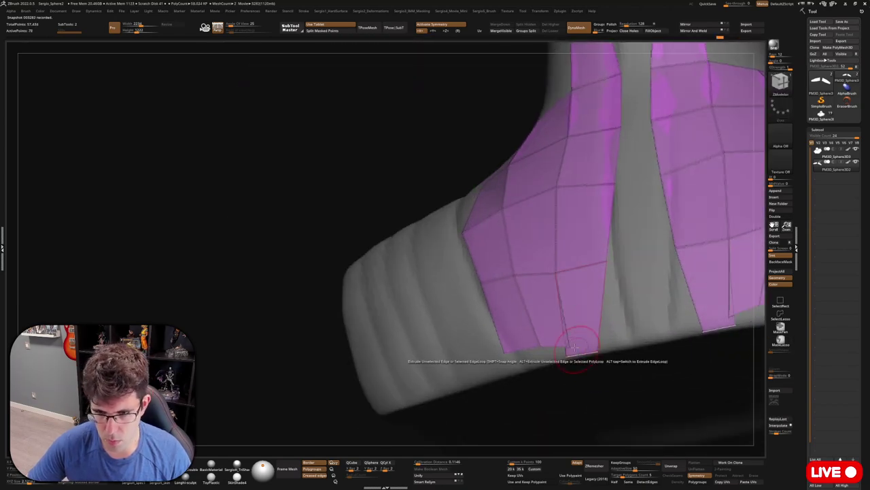
{"action": "scroll", "coordinate": [549, 359], "scroll_direction": "down", "scroll_amount": 5}
{"action": "right_click_drag", "start_coordinate": [476, 327], "coordinate": [534, 282]}
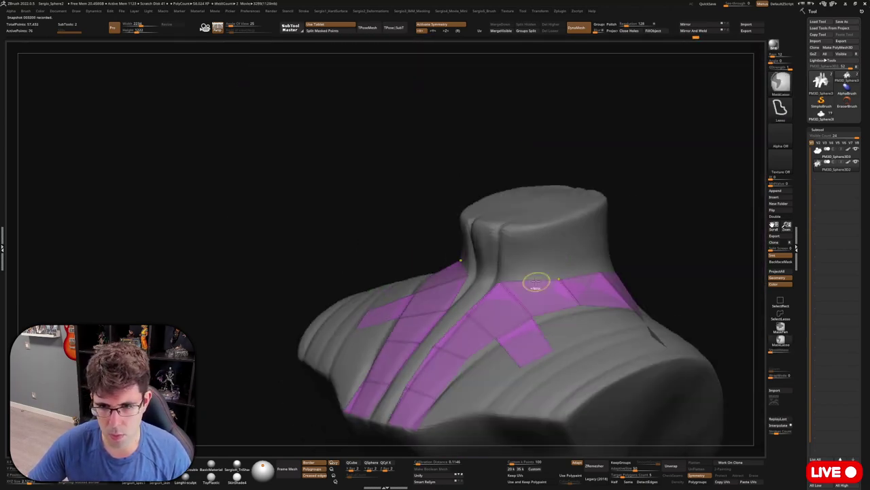
{"action": "mouse_move", "coordinate": [534, 230]}
{"action": "right_mouse_down"}
{"action": "mouse_move", "coordinate": [554, 224]}
{"action": "mouse_move", "coordinate": [457, 317]}
{"action": "right_mouse_up"}
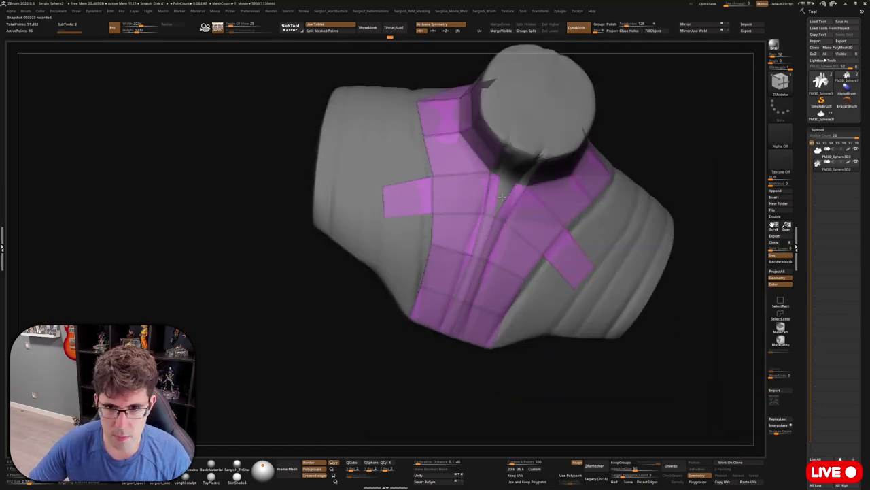
{"action": "scroll", "coordinate": [501, 197], "scroll_direction": "up", "scroll_amount": 3}
{"action": "right_click_drag", "start_coordinate": [502, 197], "coordinate": [488, 250]}
{"action": "scroll", "coordinate": [488, 250], "scroll_direction": "up", "scroll_amount": 2}
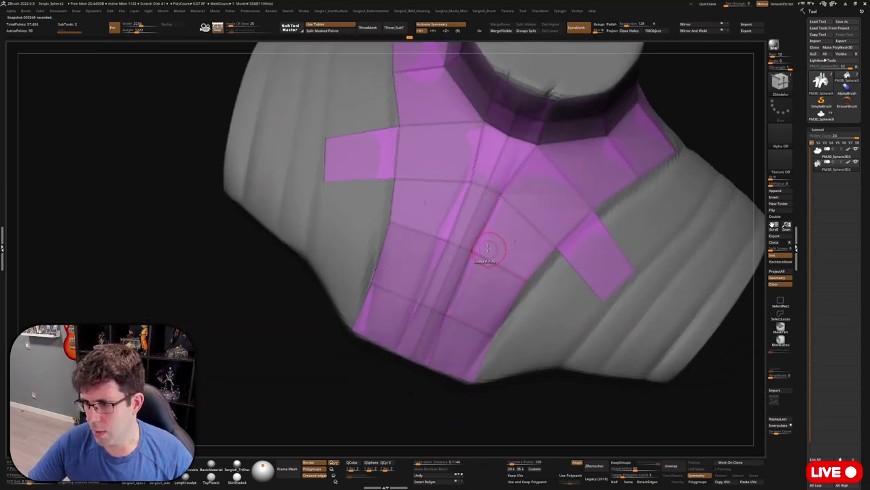
{"action": "key", "text": "f"}
{"action": "scroll", "coordinate": [496, 214], "scroll_direction": "up", "scroll_amount": 3}
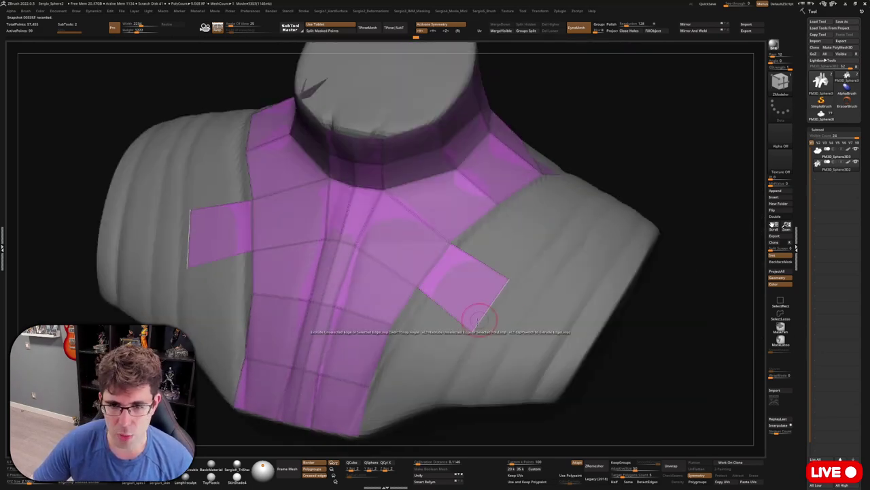
Reshape a shoulder polygon region and check the neck opening from the side and above
{"action": "left_click_drag", "start_coordinate": [472, 317], "coordinate": [447, 359]}
{"action": "mouse_move", "coordinate": [446, 359]}
{"action": "right_mouse_down"}
{"action": "mouse_move", "coordinate": [459, 272]}
{"action": "mouse_move", "coordinate": [435, 292]}
{"action": "mouse_move", "coordinate": [417, 272]}
{"action": "mouse_move", "coordinate": [419, 297]}
{"action": "mouse_move", "coordinate": [381, 270]}
{"action": "right_mouse_up"}
{"action": "key", "text": "f"}
{"action": "scroll", "coordinate": [423, 296], "scroll_direction": "up", "scroll_amount": 3}
{"action": "key", "text": "f"}
{"action": "scroll", "coordinate": [382, 271], "scroll_direction": "up", "scroll_amount": 3}
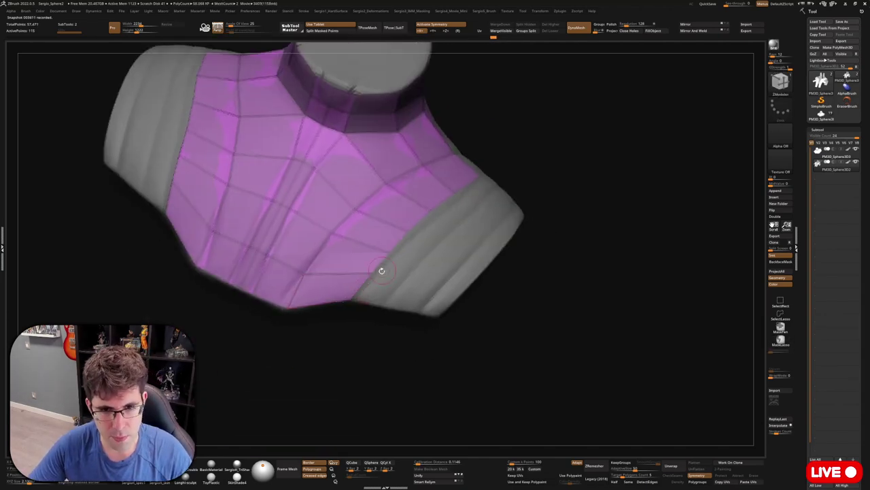
{"action": "mouse_move", "coordinate": [461, 269]}
{"action": "right_mouse_down"}
{"action": "mouse_move", "coordinate": [433, 274]}
{"action": "mouse_move", "coordinate": [381, 257]}
{"action": "right_mouse_up"}
{"action": "right_click_drag", "start_coordinate": [353, 340], "coordinate": [468, 255]}
{"action": "mouse_move", "coordinate": [430, 297]}
{"action": "right_mouse_down"}
{"action": "mouse_move", "coordinate": [421, 311]}
{"action": "mouse_move", "coordinate": [428, 267]}
{"action": "mouse_move", "coordinate": [429, 311]}
{"action": "mouse_move", "coordinate": [374, 257]}
{"action": "mouse_move", "coordinate": [425, 275]}
{"action": "right_mouse_up"}
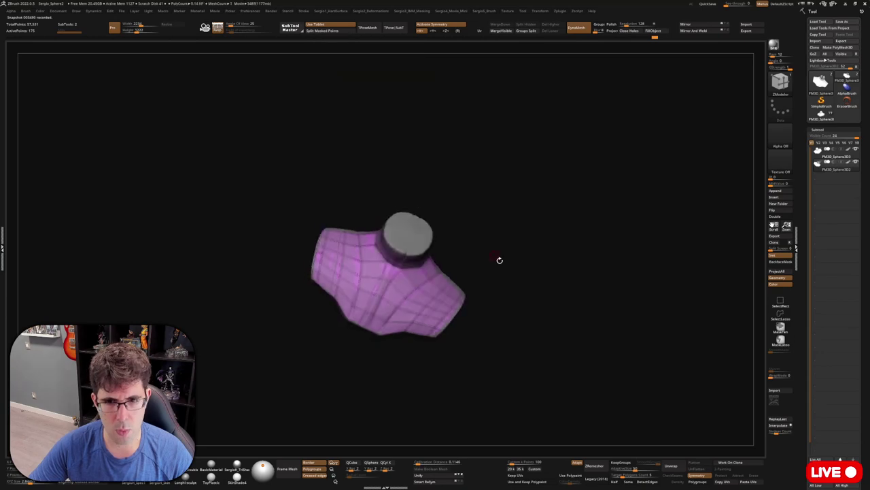
Orbit around the pink shell and frame it to inspect the shoulders and front
{"action": "mouse_move", "coordinate": [499, 259]}
{"action": "right_mouse_down"}
{"action": "mouse_move", "coordinate": [397, 266]}
{"action": "mouse_move", "coordinate": [359, 252]}
{"action": "mouse_move", "coordinate": [363, 287]}
{"action": "right_mouse_up"}
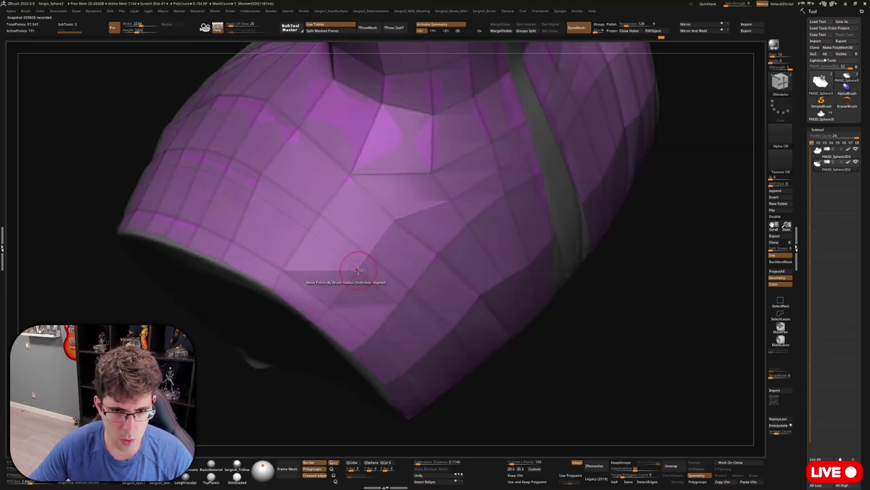
{"action": "mouse_move", "coordinate": [537, 149]}
{"action": "right_mouse_down"}
{"action": "mouse_move", "coordinate": [462, 179]}
{"action": "mouse_move", "coordinate": [484, 299]}
{"action": "right_mouse_up"}
{"action": "key", "text": "f"}
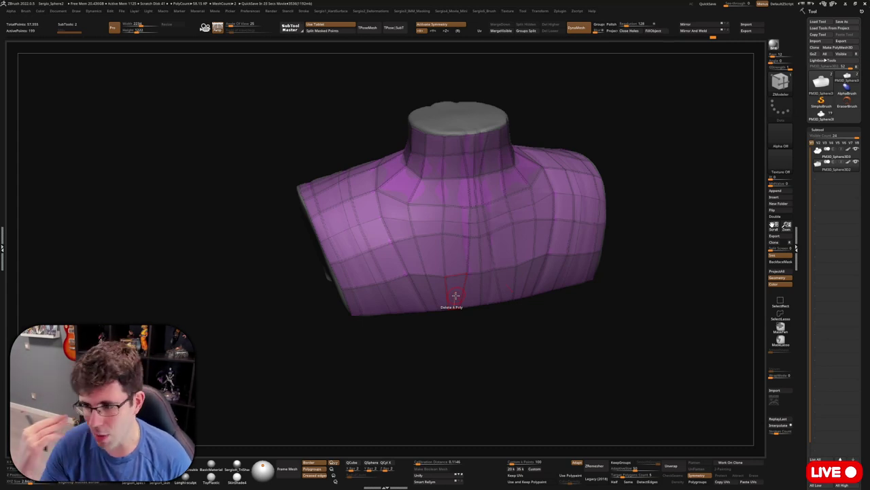
{"action": "right_click_drag", "start_coordinate": [482, 223], "coordinate": [469, 270]}
{"action": "key", "text": "space"}
{"action": "key", "text": "f"}
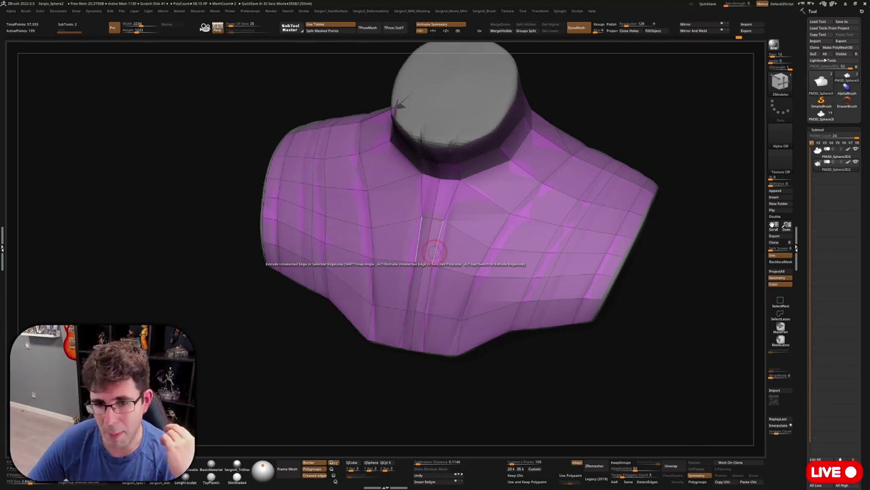
{"action": "mouse_move", "coordinate": [435, 251]}
{"action": "right_mouse_down"}
{"action": "mouse_move", "coordinate": [465, 258]}
{"action": "mouse_move", "coordinate": [460, 275]}
{"action": "right_mouse_up"}
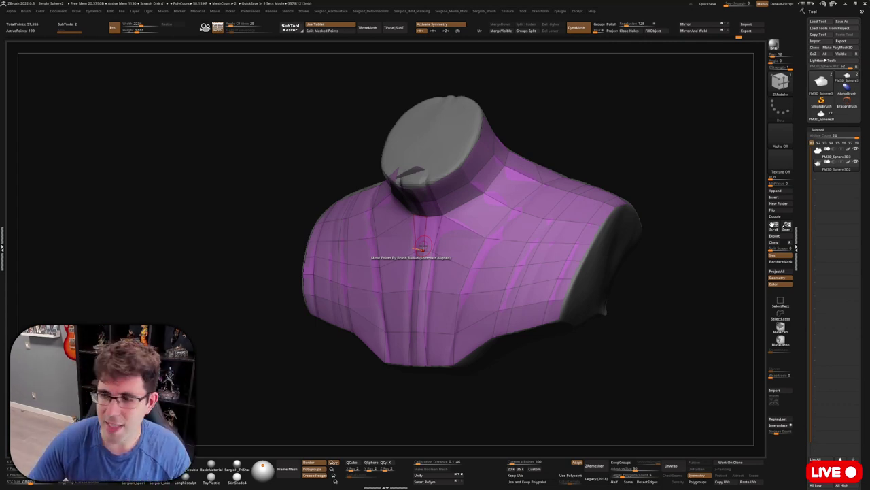
{"action": "left_click_drag", "start_coordinate": [422, 246], "coordinate": [501, 295]}
Switch to the Move brush (B, M, V) and pull the shell's points near the chest
{"action": "key", "text": "space"}
{"action": "key", "text": "b"}
{"action": "key", "text": "m"}
{"action": "key", "text": "v"}
{"action": "mouse_move", "coordinate": [550, 243]}
{"action": "left_mouse_down"}
{"action": "mouse_move", "coordinate": [536, 233]}
{"action": "mouse_move", "coordinate": [389, 372]}
{"action": "mouse_move", "coordinate": [365, 359]}
{"action": "mouse_move", "coordinate": [428, 334]}
{"action": "mouse_move", "coordinate": [445, 170]}
{"action": "mouse_move", "coordinate": [501, 206]}
{"action": "mouse_move", "coordinate": [451, 292]}
{"action": "mouse_move", "coordinate": [472, 256]}
{"action": "mouse_move", "coordinate": [471, 298]}
{"action": "mouse_move", "coordinate": [517, 244]}
{"action": "mouse_move", "coordinate": [453, 333]}
{"action": "mouse_move", "coordinate": [370, 297]}
{"action": "left_mouse_up"}
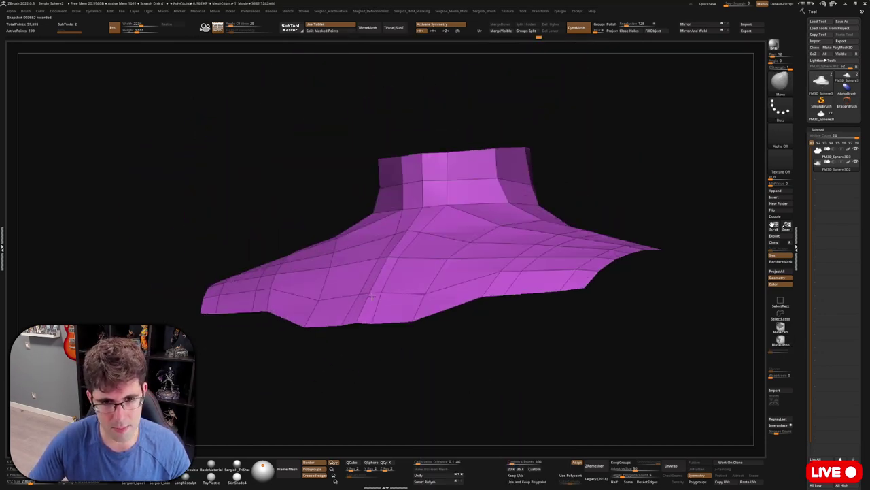
Rotate and frame the pink shell to view it upright and from a tilted side angle
{"action": "mouse_move", "coordinate": [371, 297]}
{"action": "right_mouse_down"}
{"action": "mouse_move", "coordinate": [375, 252]}
{"action": "mouse_move", "coordinate": [353, 218]}
{"action": "right_mouse_up"}
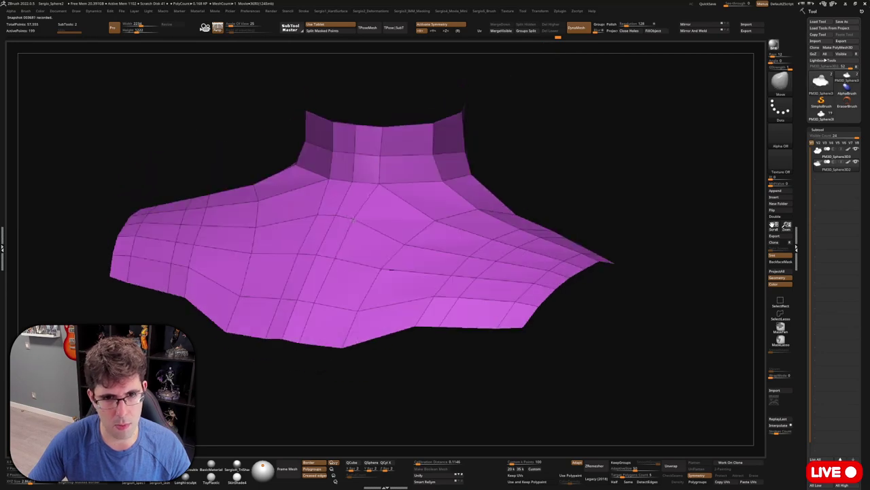
{"action": "right_click_drag", "start_coordinate": [285, 335], "coordinate": [364, 214]}
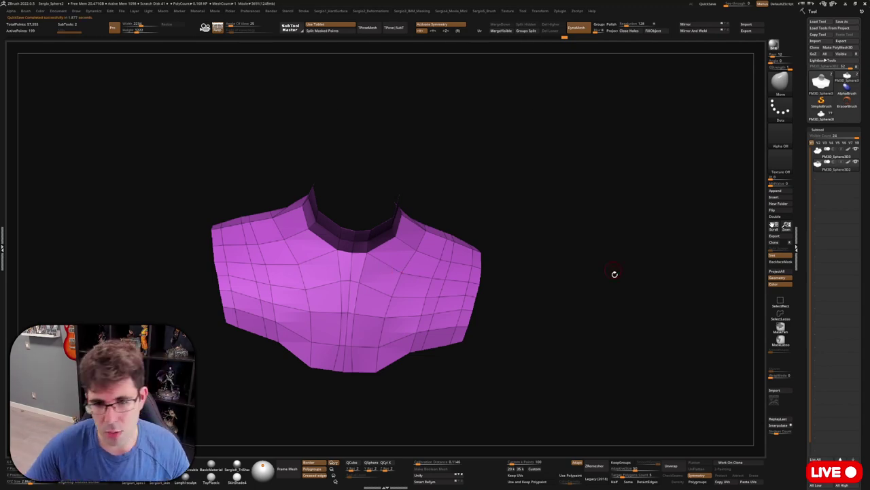
{"action": "key", "text": "f"}
{"action": "mouse_move", "coordinate": [342, 395]}
{"action": "left_mouse_down"}
{"action": "mouse_move", "coordinate": [544, 282]}
{"action": "mouse_move", "coordinate": [493, 274]}
{"action": "mouse_move", "coordinate": [488, 292]}
{"action": "mouse_move", "coordinate": [544, 257]}
{"action": "mouse_move", "coordinate": [469, 284]}
{"action": "mouse_move", "coordinate": [495, 317]}
{"action": "left_mouse_up"}
Switch to the full Vader model's parts and hide the magenta pieces, leaving the green strips
{"action": "left_click", "coordinate": [484, 319], "text": "ctrl+shift"}
{"action": "left_click", "coordinate": [469, 284], "text": "ctrl+shift"}
{"action": "key", "text": "space"}
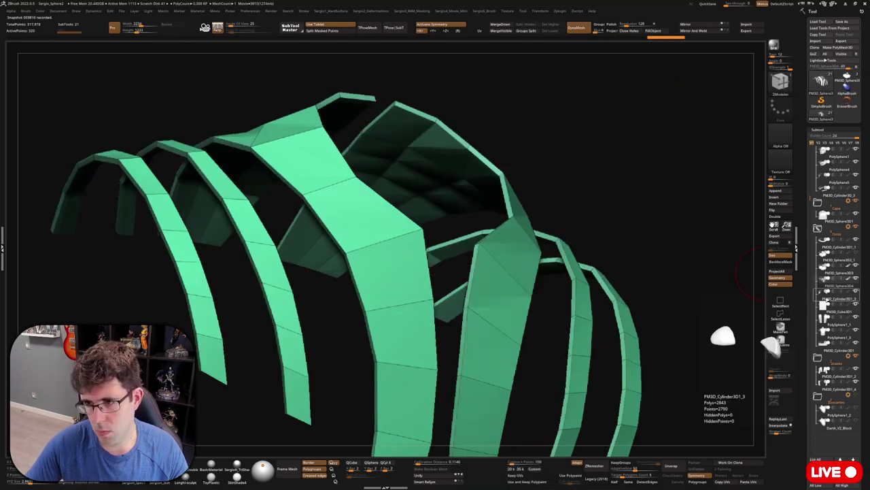
Toggle solo between the magenta collar and the full Vader model, framing each to check the collar's fit
{"action": "left_click", "coordinate": [721, 336], "text": "ctrl+shift"}
{"action": "left_click", "coordinate": [552, 320], "text": "ctrl+shift"}
{"action": "key", "text": "f"}
{"action": "left_click_drag", "start_coordinate": [552, 322], "coordinate": [494, 332]}
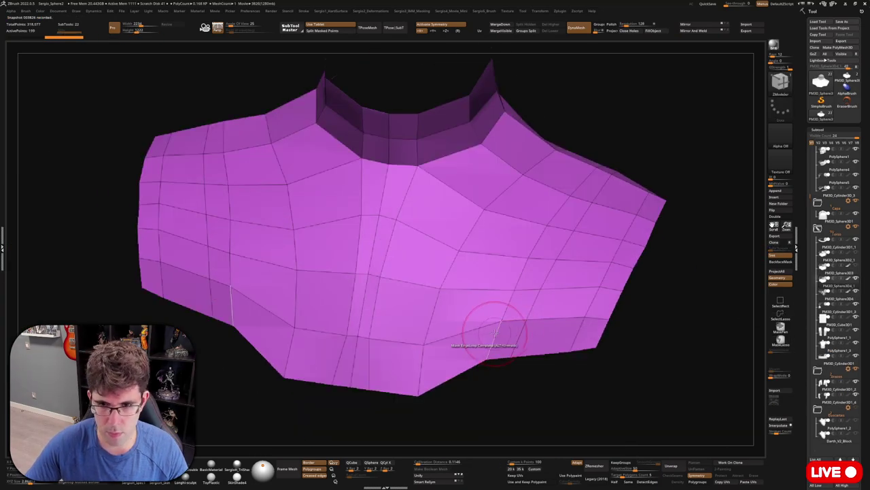
{"action": "left_click", "coordinate": [509, 349], "text": "ctrl+shift"}
{"action": "key", "text": "f"}
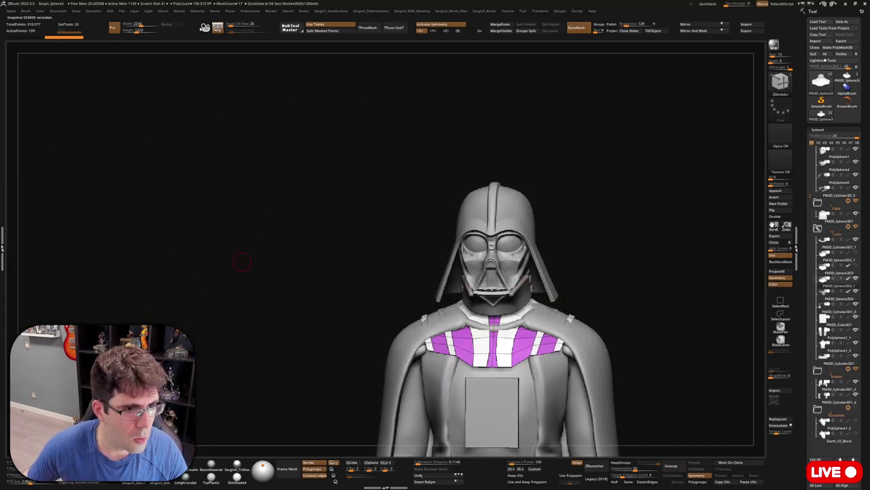
{"action": "left_click", "coordinate": [473, 340], "text": "ctrl+shift"}
{"action": "key", "text": "f"}
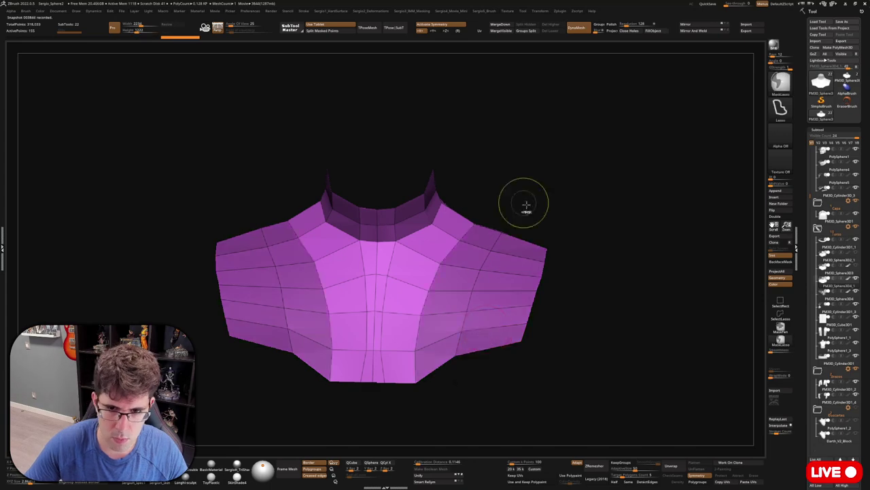
{"action": "mouse_move", "coordinate": [524, 200]}
{"action": "left_mouse_down"}
{"action": "mouse_move", "coordinate": [620, 216]}
{"action": "mouse_move", "coordinate": [549, 287]}
{"action": "mouse_move", "coordinate": [562, 249]}
{"action": "left_mouse_up"}
{"action": "key", "text": "h"}
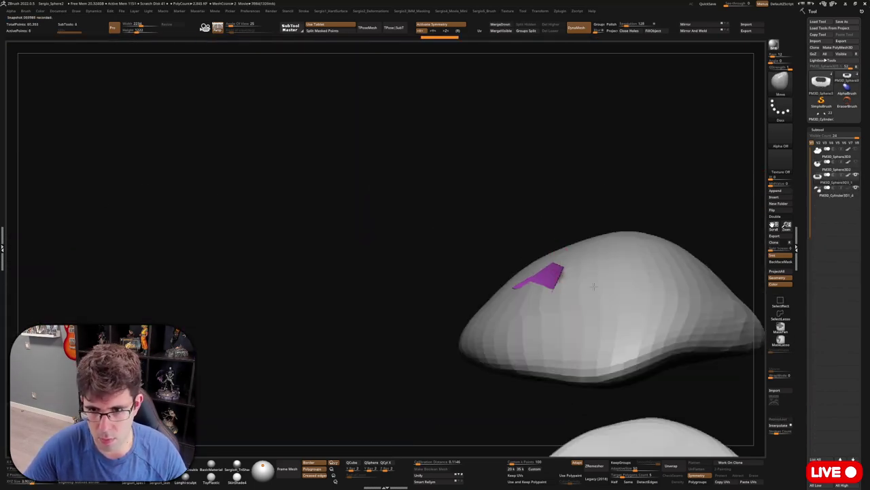
Set the ZModeler polygon action to extrude and add new pink faces over the grey rounded mesh
{"action": "right_click_drag", "start_coordinate": [527, 311], "coordinate": [522, 289]}
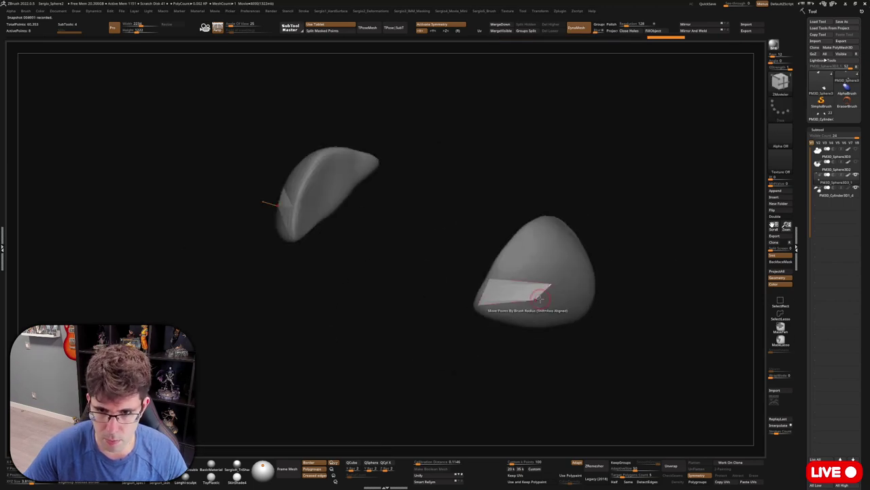
{"action": "key", "text": "space"}
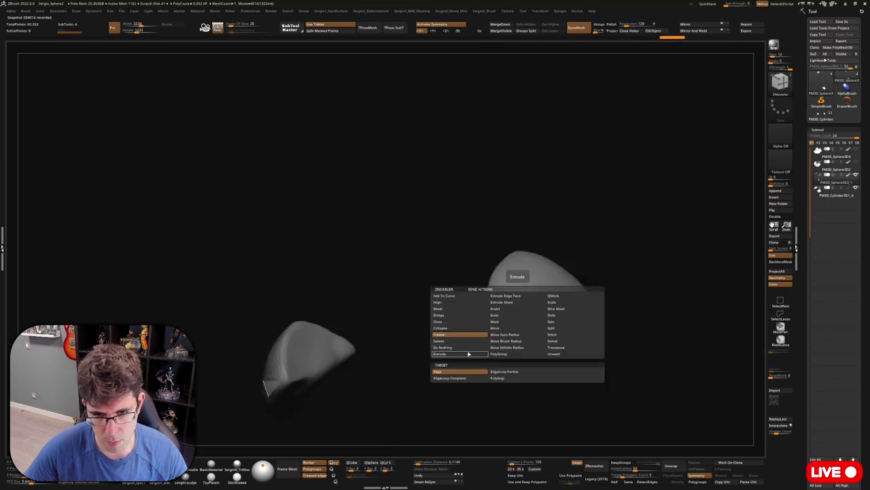
{"action": "left_click", "coordinate": [448, 330]}
{"action": "mouse_move", "coordinate": [515, 281]}
{"action": "right_mouse_down"}
{"action": "mouse_move", "coordinate": [451, 309]}
{"action": "mouse_move", "coordinate": [412, 295]}
{"action": "right_mouse_up"}
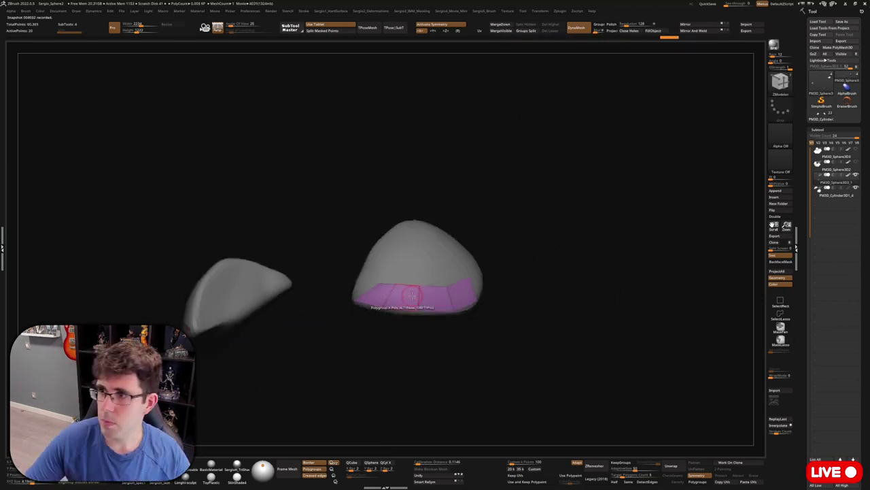
{"action": "right_click_drag", "start_coordinate": [514, 268], "coordinate": [488, 283]}
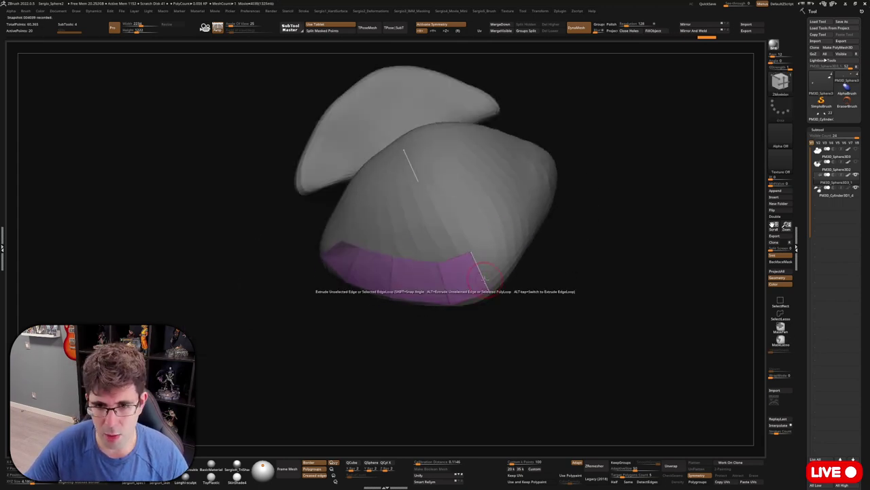
{"action": "mouse_move", "coordinate": [542, 255]}
{"action": "right_mouse_down"}
{"action": "mouse_move", "coordinate": [529, 258]}
{"action": "mouse_move", "coordinate": [583, 225]}
{"action": "mouse_move", "coordinate": [511, 281]}
{"action": "right_mouse_up"}
{"action": "right_click_drag", "start_coordinate": [503, 326], "coordinate": [499, 264]}
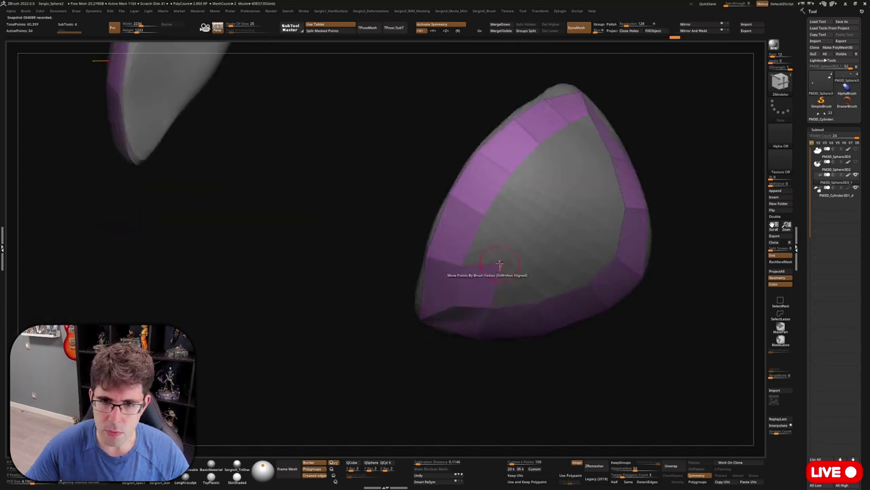
{"action": "mouse_move", "coordinate": [537, 200]}
{"action": "right_mouse_down"}
{"action": "mouse_move", "coordinate": [506, 298]}
{"action": "mouse_move", "coordinate": [540, 278]}
{"action": "mouse_move", "coordinate": [505, 274]}
{"action": "mouse_move", "coordinate": [521, 263]}
{"action": "right_mouse_up"}
{"action": "left_click", "coordinate": [554, 274]}
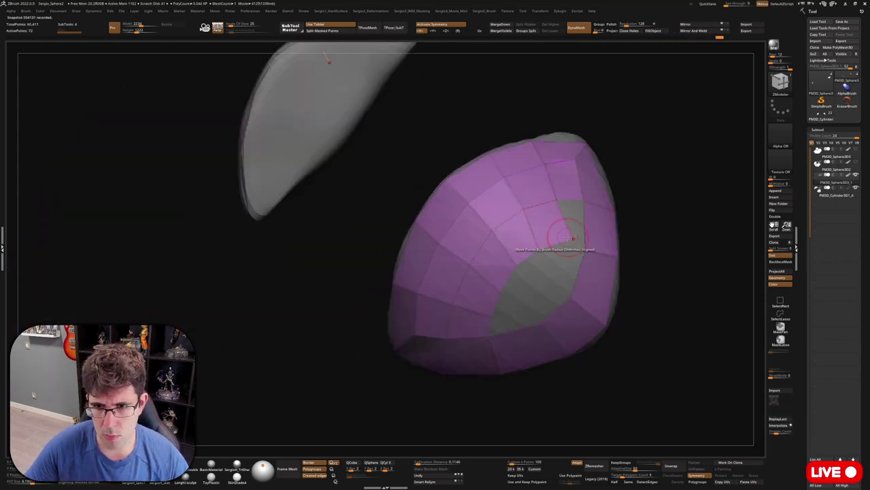
{"action": "right_click_drag", "start_coordinate": [573, 237], "coordinate": [574, 270]}
{"action": "right_click_drag", "start_coordinate": [435, 248], "coordinate": [484, 316]}
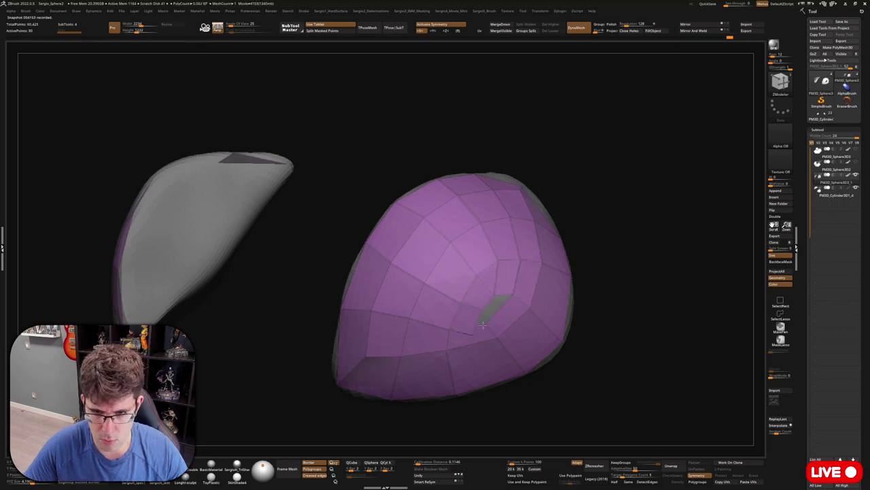
Load the full Darth Vader bust and bring it into view
{"action": "key", "text": "f"}
{"action": "mouse_move", "coordinate": [521, 311]}
{"action": "right_mouse_down"}
{"action": "mouse_move", "coordinate": [589, 307]}
{"action": "mouse_move", "coordinate": [441, 315]}
{"action": "right_mouse_up"}
{"action": "left_click", "coordinate": [809, 135]}
Apply Panel Loops to the soloed shoulder pad, then return to and reframe the full Vader bust
{"action": "key", "text": "shift+f"}
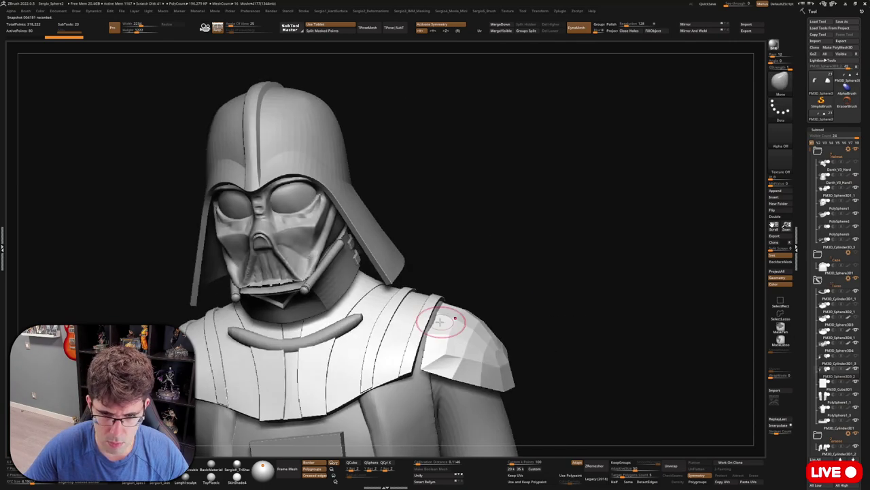
{"action": "mouse_move", "coordinate": [420, 358]}
{"action": "right_mouse_down"}
{"action": "mouse_move", "coordinate": [534, 282]}
{"action": "mouse_move", "coordinate": [516, 306]}
{"action": "mouse_move", "coordinate": [528, 314]}
{"action": "mouse_move", "coordinate": [561, 299]}
{"action": "right_mouse_up"}
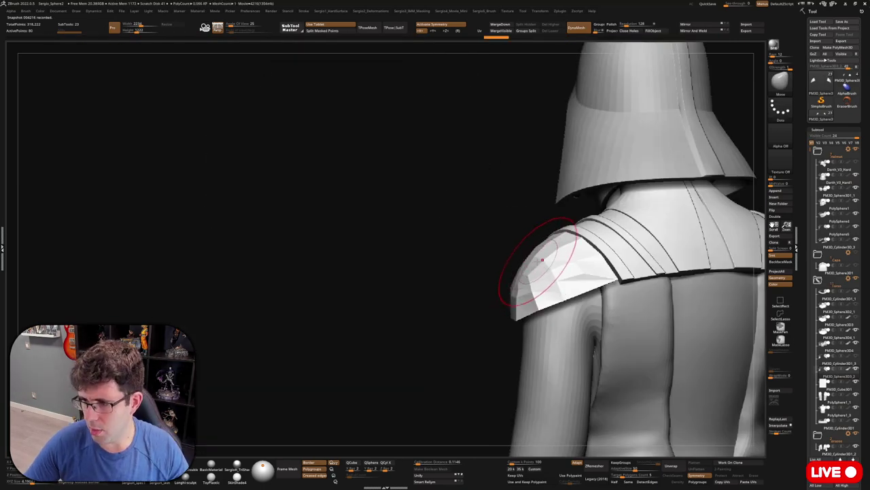
{"action": "mouse_move", "coordinate": [543, 259]}
{"action": "right_mouse_down"}
{"action": "mouse_move", "coordinate": [578, 307]}
{"action": "mouse_move", "coordinate": [524, 301]}
{"action": "mouse_move", "coordinate": [562, 280]}
{"action": "mouse_move", "coordinate": [537, 251]}
{"action": "mouse_move", "coordinate": [575, 274]}
{"action": "right_mouse_up"}
{"action": "mouse_move", "coordinate": [571, 288]}
{"action": "right_mouse_down"}
{"action": "mouse_move", "coordinate": [485, 272]}
{"action": "mouse_move", "coordinate": [572, 364]}
{"action": "right_mouse_up"}
{"action": "key", "text": "h"}
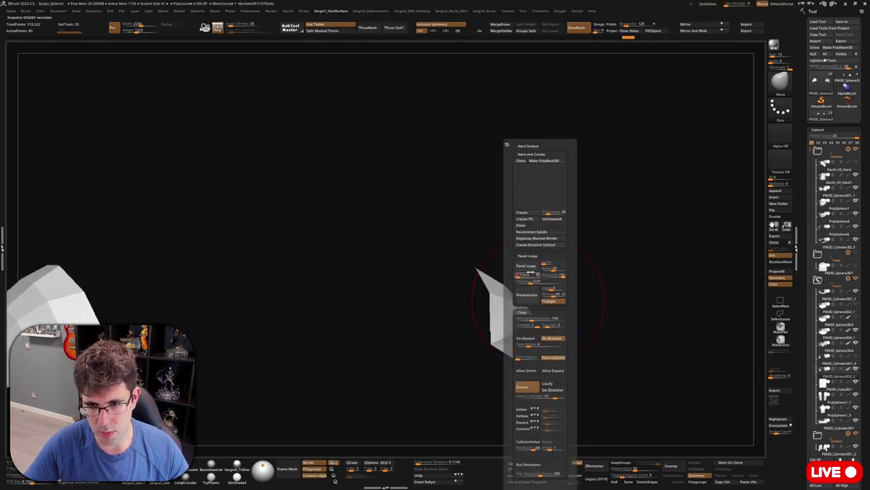
{"action": "left_click", "coordinate": [525, 265]}
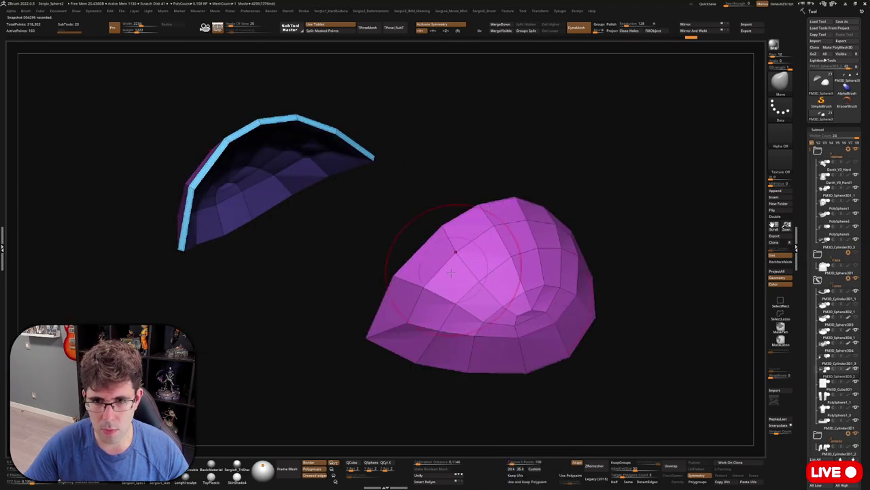
{"action": "key", "text": "ctrl+z"}
{"action": "mouse_move", "coordinate": [538, 292]}
{"action": "right_mouse_down", "text": "alt"}
{"action": "mouse_move", "coordinate": [579, 315]}
{"action": "mouse_move", "coordinate": [578, 244]}
{"action": "mouse_move", "coordinate": [519, 266]}
{"action": "right_mouse_up", "text": "alt"}
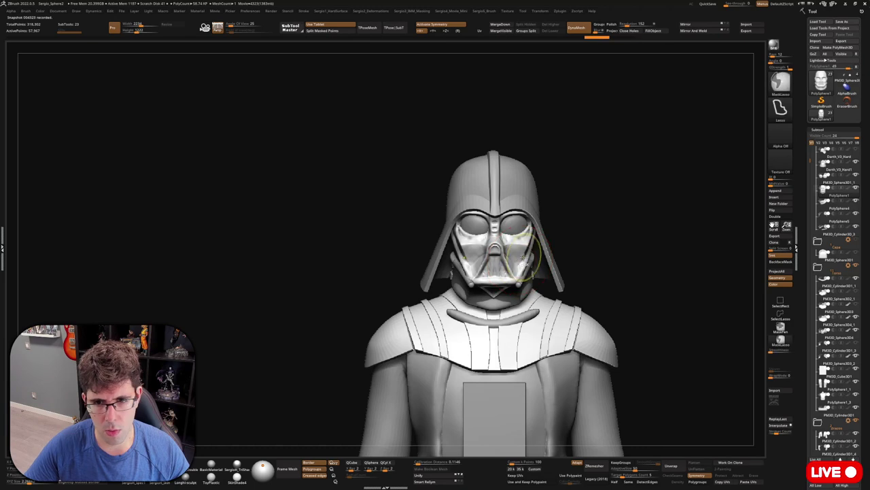
Undo once, then redo repeatedly through the cape pieces' history until only two curved armour pieces show
{"action": "key", "text": "ctrl+z"}
{"action": "key", "text": "ctrl+z"}
{"action": "key", "text": "ctrl+z"}
{"action": "key", "text": "ctrl+z"}
{"action": "key", "text": "ctrl+z"}
{"action": "key", "text": "ctrl+z"}
{"action": "key", "text": "ctrl+z"}
{"action": "key", "text": "ctrl+z"}
{"action": "key", "text": "ctrl+z"}
{"action": "key", "text": "ctrl+z"}
{"action": "key", "text": "ctrl+z"}
{"action": "key", "text": "ctrl+z"}
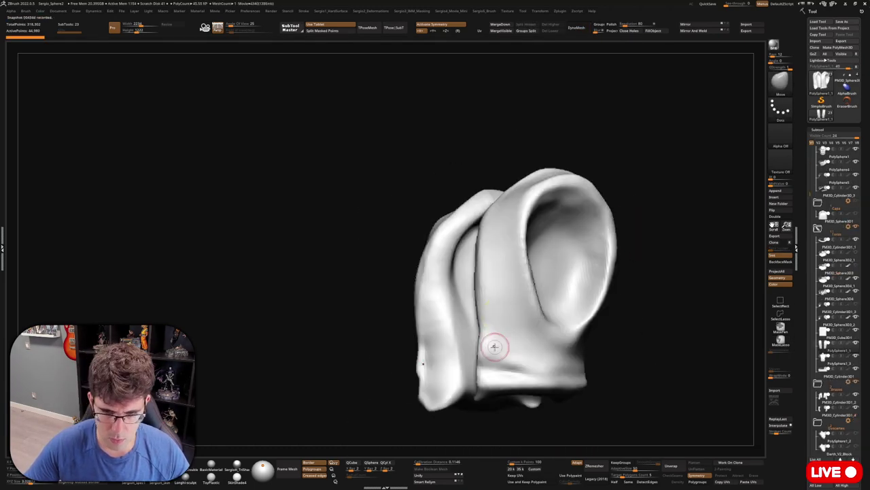
{"action": "right_click_drag", "start_coordinate": [504, 329], "coordinate": [465, 264]}
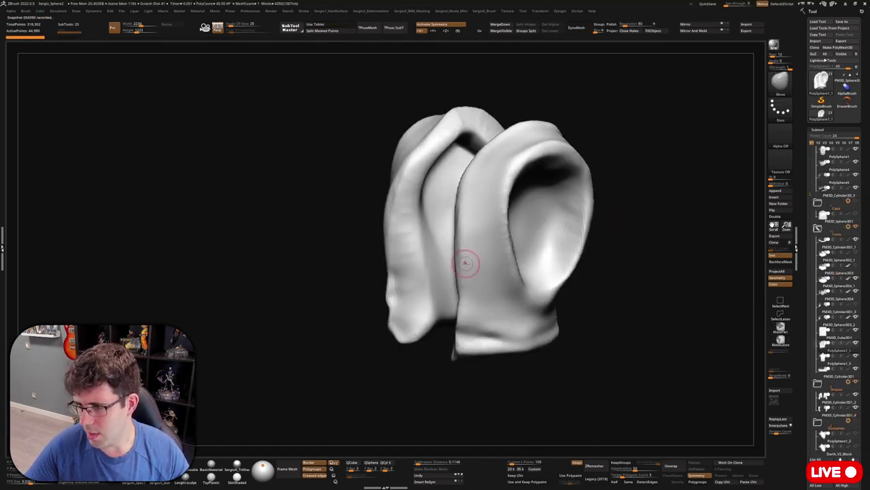
{"action": "key", "text": "ctrl+shift+z"}
{"action": "key", "text": "ctrl+shift+z"}
{"action": "key", "text": "ctrl+shift+z"}
{"action": "key", "text": "ctrl+shift+z"}
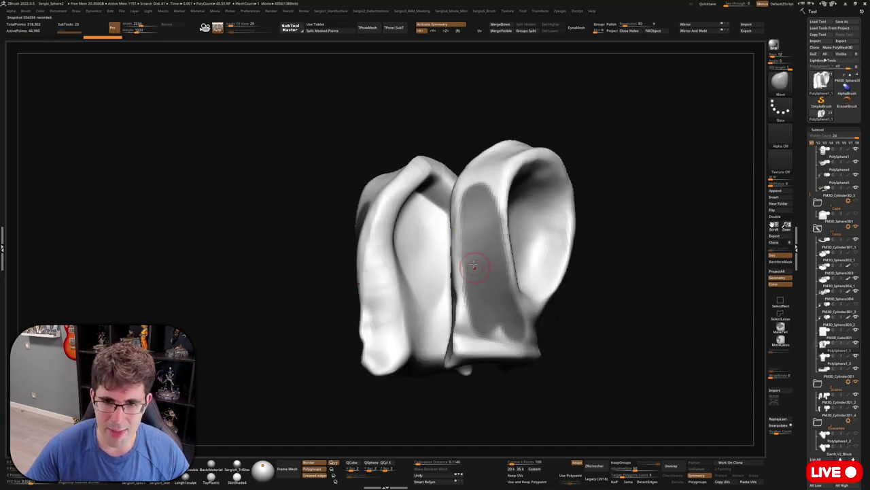
{"action": "key", "text": "ctrl+shift+z"}
{"action": "key", "text": "ctrl+shift+z"}
{"action": "key", "text": "ctrl+shift+z"}
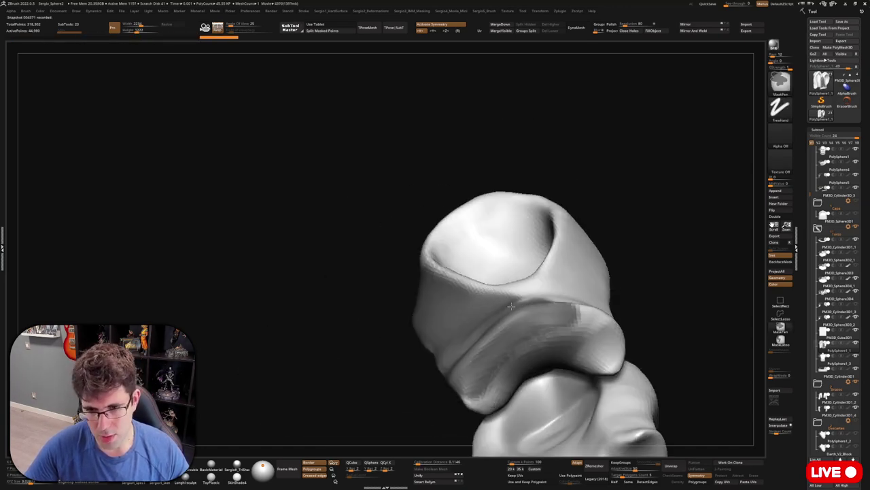
{"action": "key", "text": "ctrl+shift+z"}
{"action": "key", "text": "ctrl+shift+z"}
{"action": "key", "text": "ctrl+shift+z"}
{"action": "key", "text": "ctrl+shift+z"}
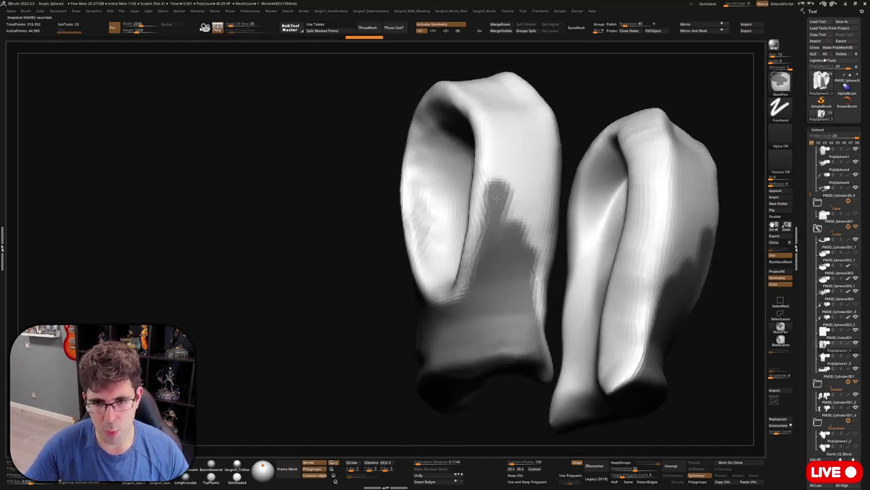
{"action": "key", "text": "ctrl+shift+z"}
{"action": "key", "text": "ctrl+shift+z"}
{"action": "key", "text": "ctrl+shift+z"}
{"action": "key", "text": "ctrl+shift+z"}
{"action": "key", "text": "ctrl+shift+z"}
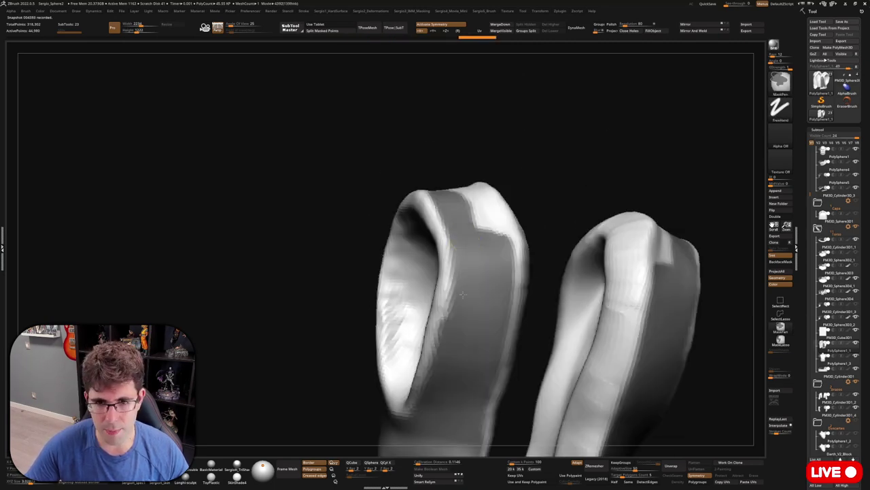
{"action": "key", "text": "ctrl+shift+z"}
{"action": "key", "text": "ctrl+shift+z"}
{"action": "key", "text": "ctrl+shift+z"}
{"action": "key", "text": "ctrl+shift+z"}
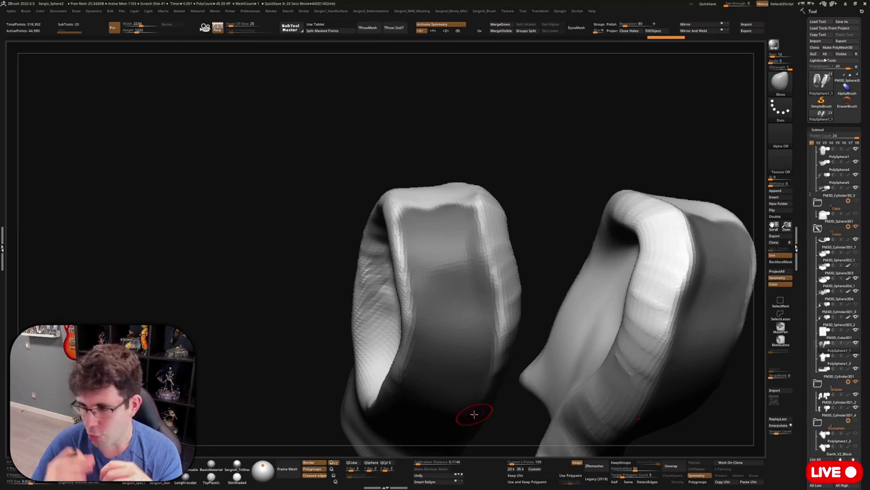
{"action": "key", "text": "ctrl+shift+z"}
{"action": "key", "text": "ctrl+shift+z"}
{"action": "key", "text": "ctrl+shift+z"}
{"action": "key", "text": "ctrl+shift+z"}
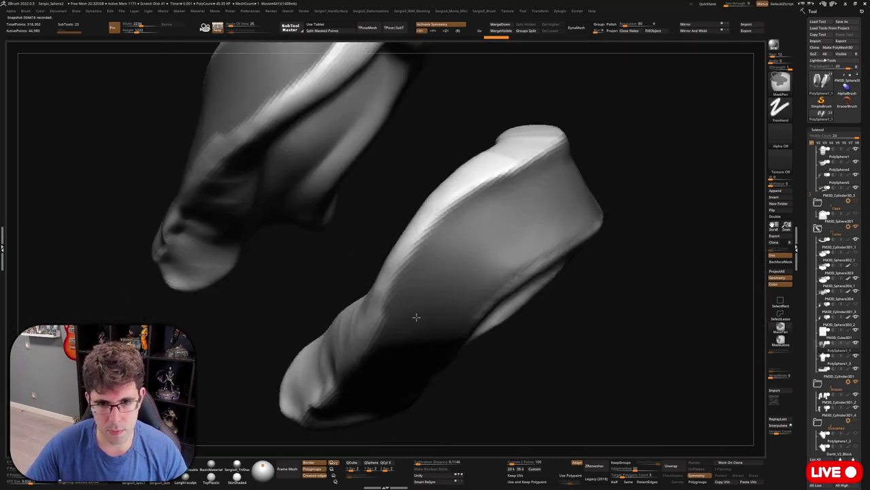
{"action": "key", "text": "ctrl+shift+z"}
{"action": "key", "text": "ctrl+shift+z"}
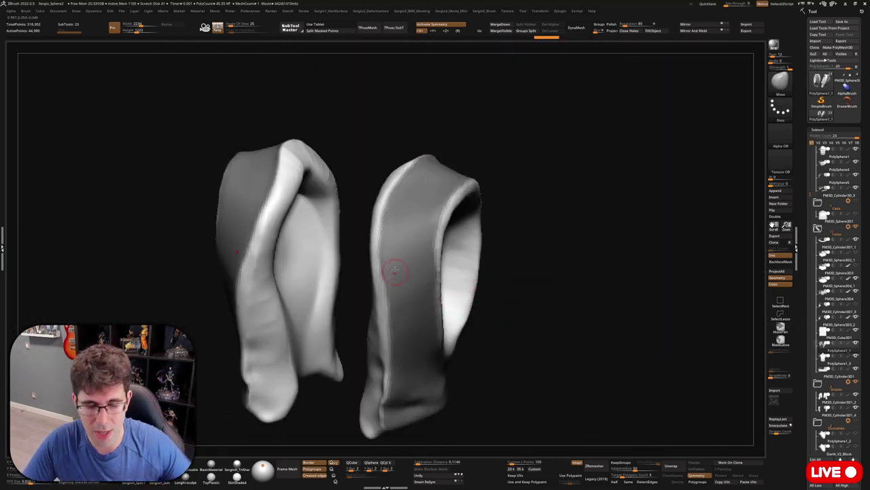
{"action": "key", "text": "ctrl+shift+z"}
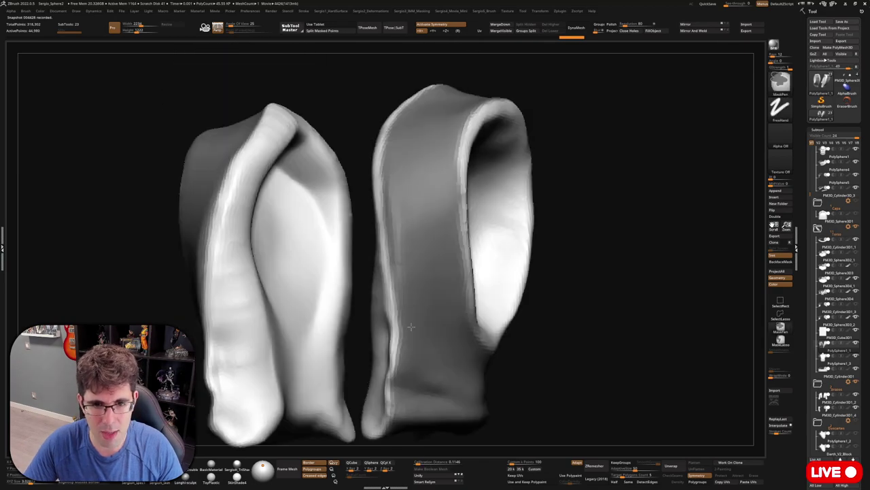
{"action": "key", "text": "ctrl+shift+z"}
{"action": "key", "text": "ctrl+shift+z"}
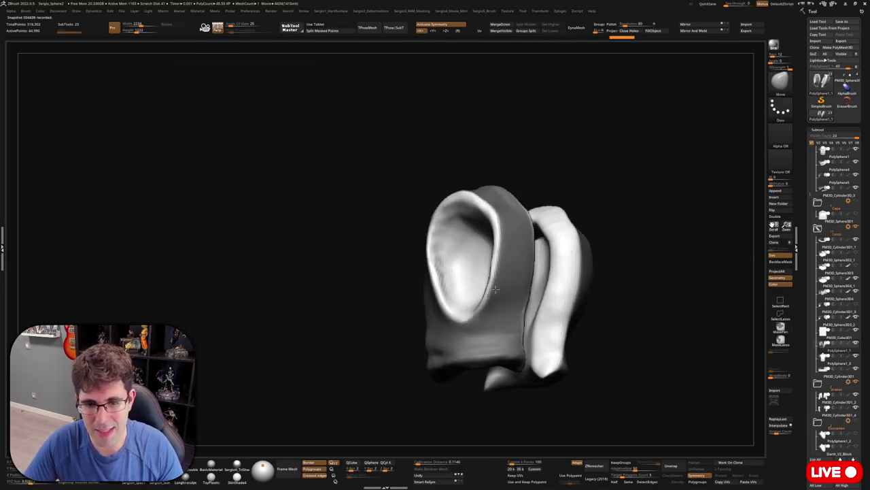
{"action": "key", "text": "ctrl+shift+z"}
{"action": "key", "text": "ctrl+shift+z"}
{"action": "key", "text": "shift+f"}
{"action": "key", "text": "ctrl+shift+z"}
{"action": "key", "text": "ctrl+shift+z"}
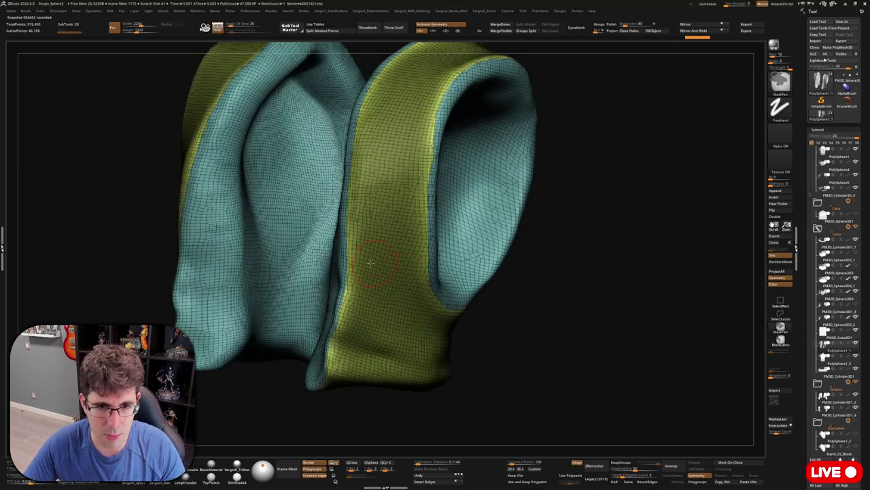
{"action": "key", "text": "ctrl+shift+z"}
{"action": "key", "text": "ctrl+shift+z"}
{"action": "key", "text": "ctrl+shift+z"}
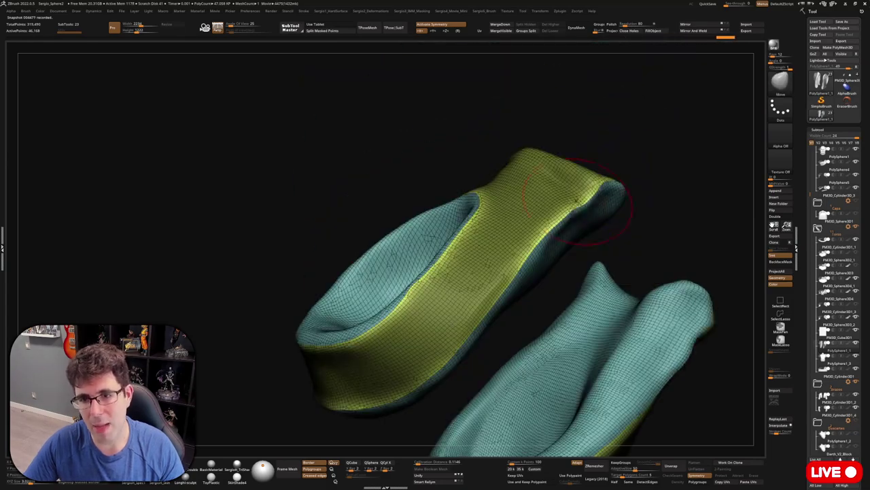
{"action": "key", "text": "ctrl+shift+z"}
{"action": "key", "text": "ctrl+shift+z"}
{"action": "key", "text": "ctrl+shift+z"}
{"action": "key", "text": "ctrl+shift+z"}
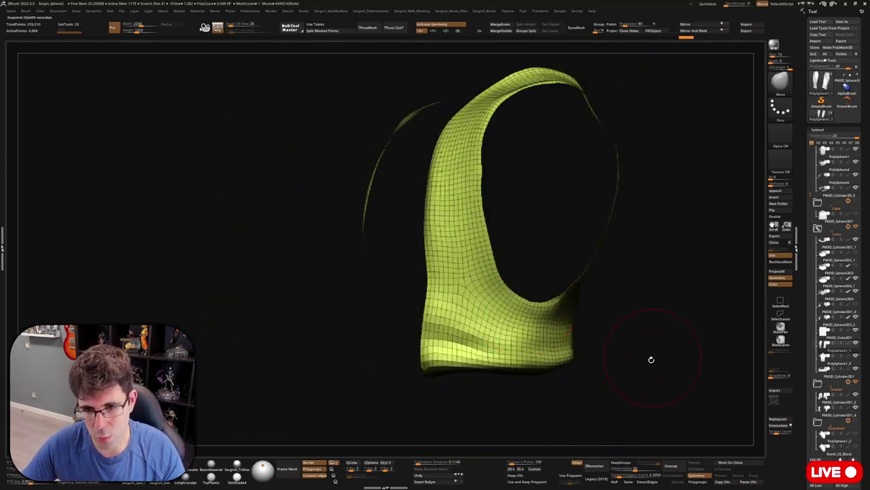
{"action": "key", "text": "ctrl+shift+z"}
{"action": "key", "text": "ctrl+shift+z"}
{"action": "key", "text": "ctrl+shift+z"}
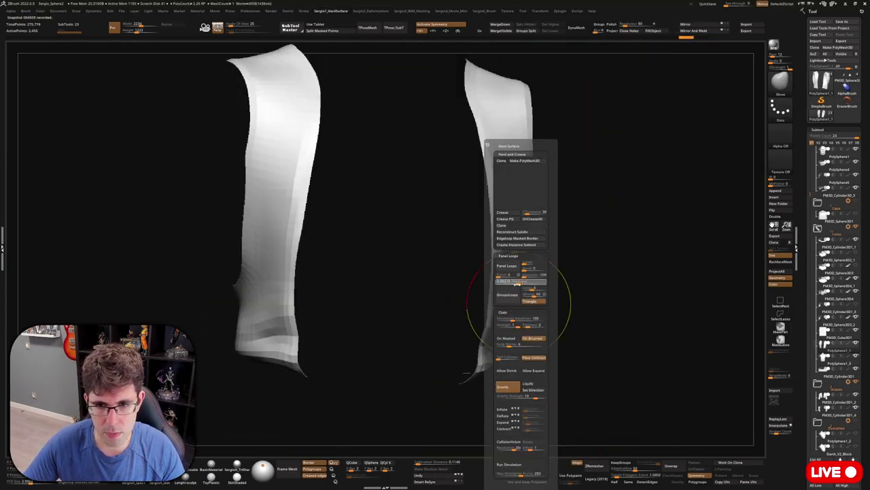
{"action": "key", "text": "ctrl+shift+z"}
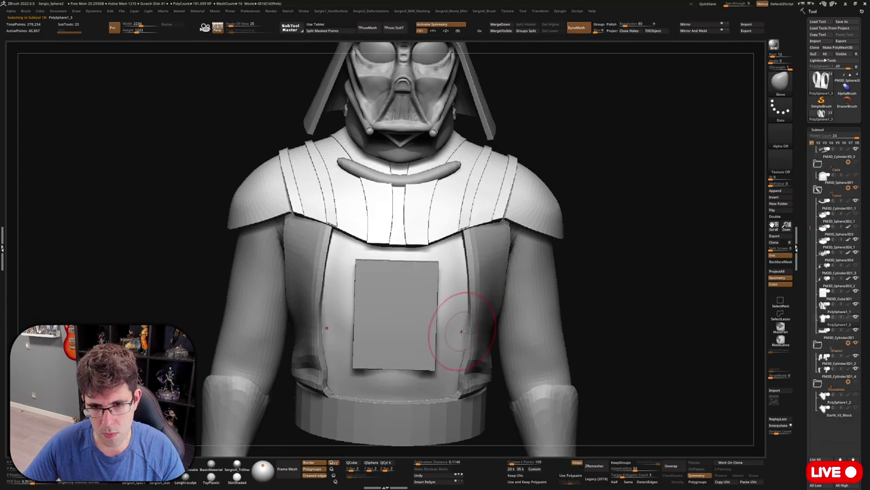
Redo the last three history steps to restore the torso edits
{"action": "key", "text": "ctrl+shift+z"}
{"action": "key", "text": "ctrl+shift+z"}
{"action": "key", "text": "ctrl+shift+z"}
{"action": "key", "text": "ctrl+shift+z"}
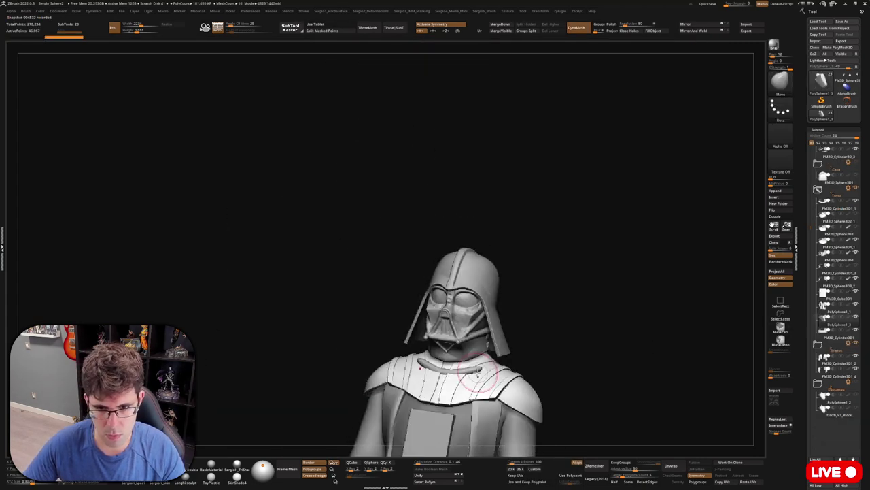
{"action": "key", "text": "ctrl+shift+z"}
{"action": "key", "text": "ctrl+shift+z"}
{"action": "key", "text": "ctrl+shift+z"}
{"action": "key", "text": "ctrl+shift+z"}
{"action": "key", "text": "ctrl+shift+z"}
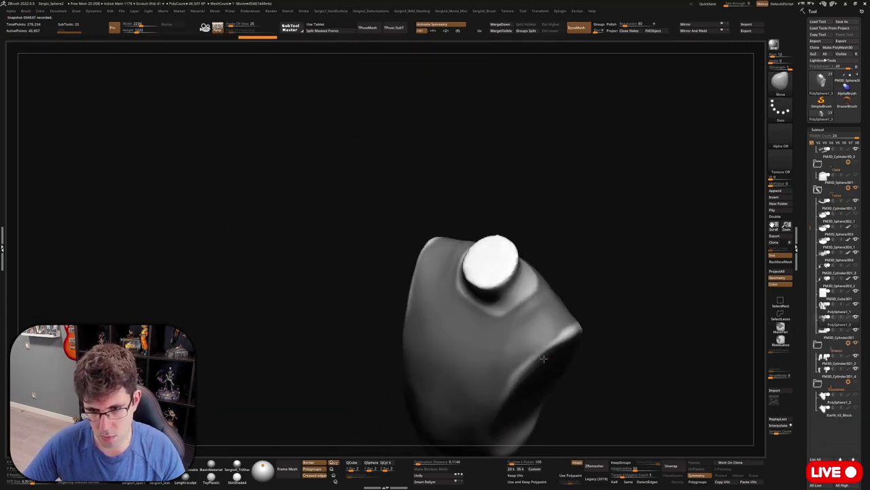
{"action": "key", "text": "ctrl+shift+z"}
{"action": "key", "text": "ctrl+shift+z"}
{"action": "key", "text": "ctrl+shift+z"}
{"action": "key", "text": "ctrl+shift+z"}
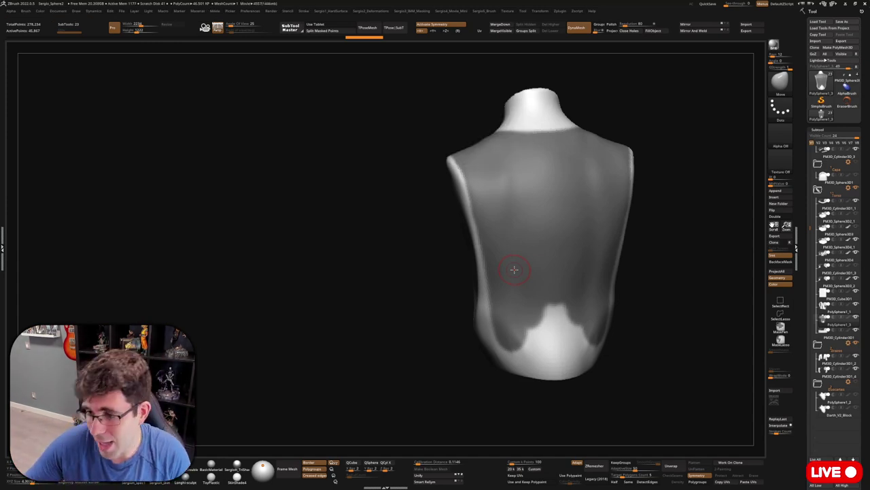
{"action": "mouse_move", "coordinate": [515, 270]}
{"action": "right_mouse_down"}
{"action": "mouse_move", "coordinate": [623, 323]}
{"action": "mouse_move", "coordinate": [510, 314]}
{"action": "right_mouse_up"}
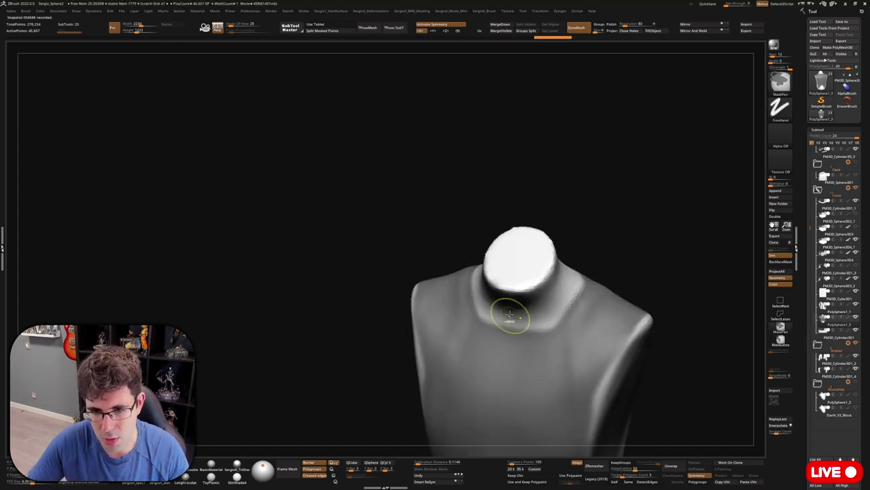
Turn on Polyframe, hide all but the yellow vest section, and regroup it as one polygroup
{"action": "mouse_move", "coordinate": [581, 327]}
{"action": "right_mouse_down"}
{"action": "mouse_move", "coordinate": [585, 340]}
{"action": "mouse_move", "coordinate": [476, 330]}
{"action": "right_mouse_up"}
{"action": "key", "text": "shift+f"}
{"action": "left_click", "coordinate": [574, 333], "text": "ctrl+shift"}
{"action": "key", "text": "ctrl+w"}
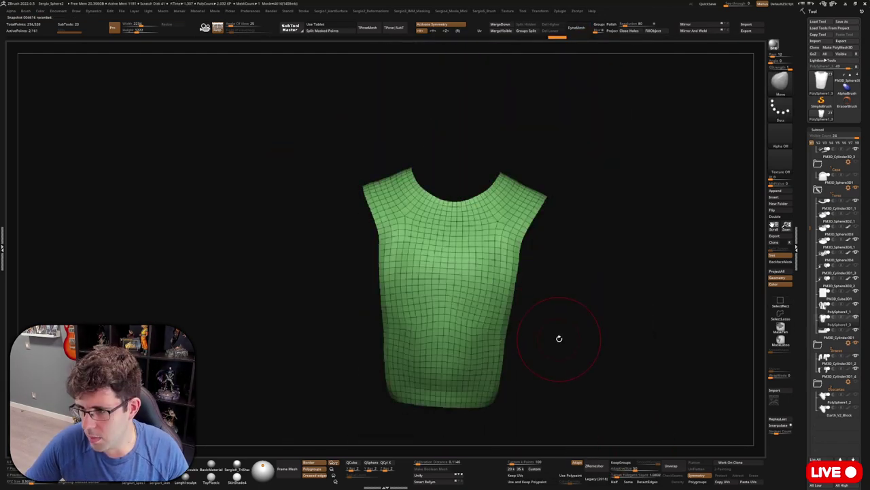
{"action": "right_click_drag", "start_coordinate": [560, 338], "coordinate": [565, 338]}
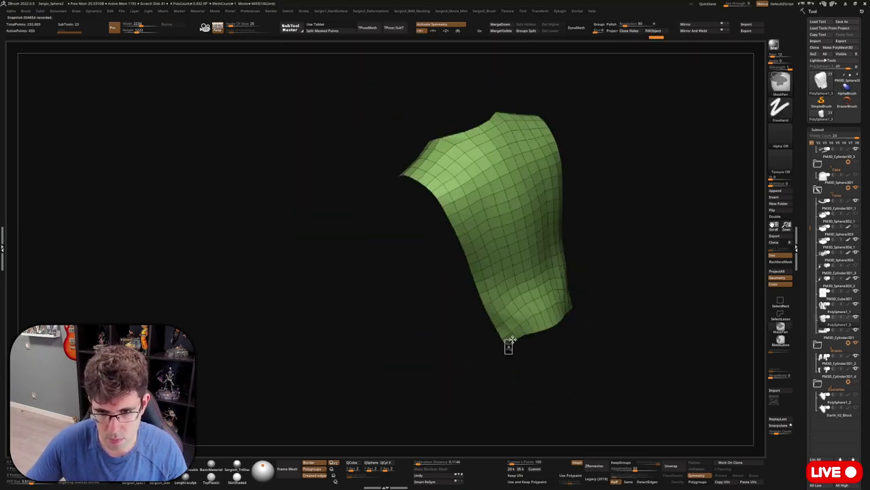
{"action": "key", "text": "space"}
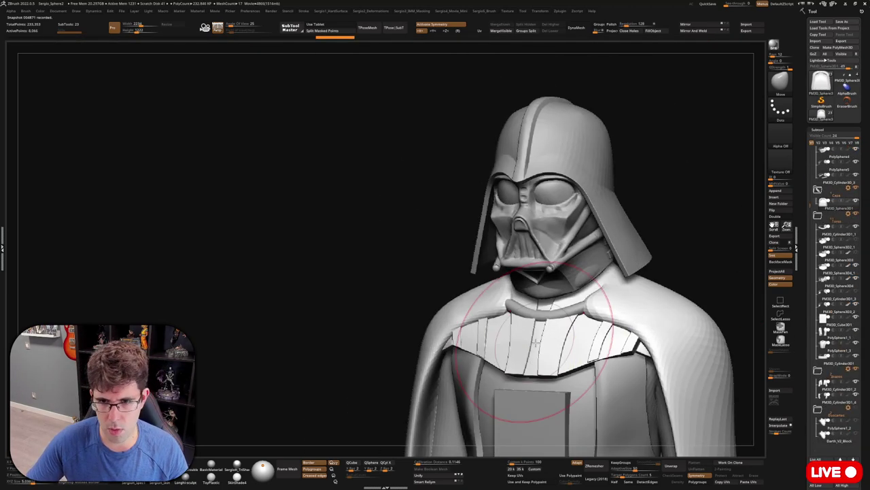
Orbit around the bust and show the polygroup wireframe over the cape
{"action": "key", "text": "m"}
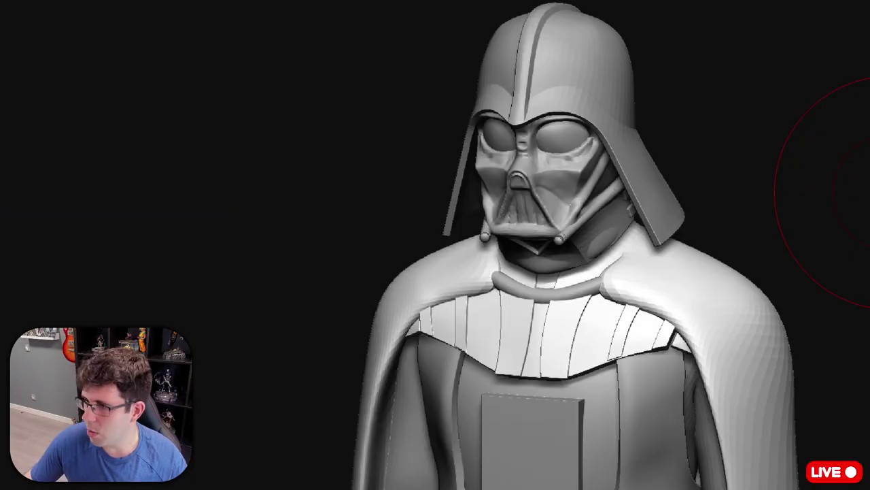
{"action": "left_click_drag", "start_coordinate": [844, 191], "coordinate": [752, 133]}
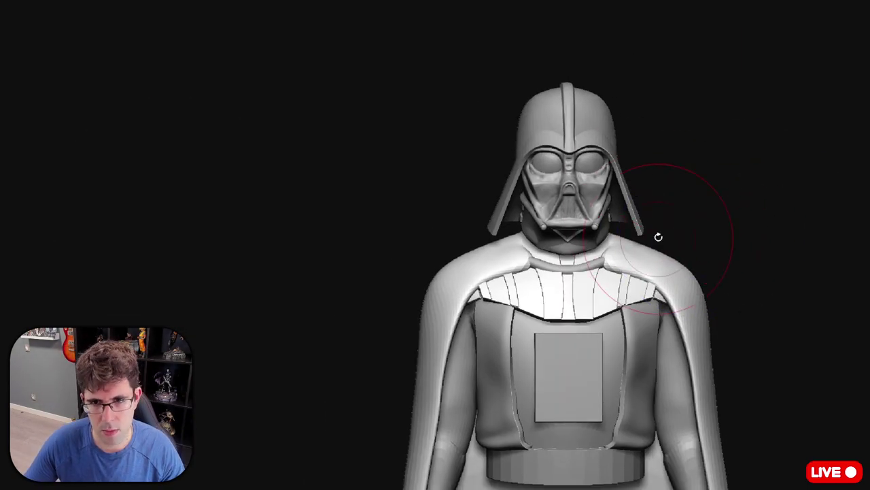
{"action": "mouse_move", "coordinate": [721, 234]}
{"action": "left_mouse_down"}
{"action": "mouse_move", "coordinate": [651, 325]}
{"action": "mouse_move", "coordinate": [702, 297]}
{"action": "left_mouse_up"}
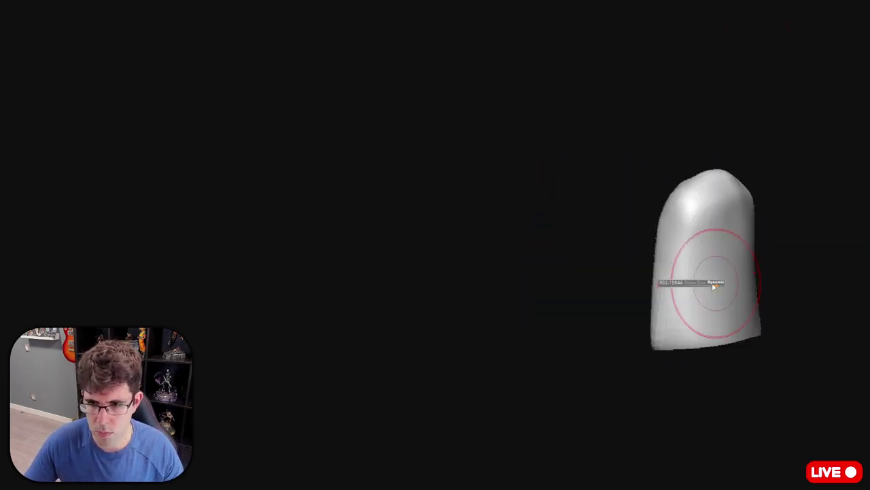
{"action": "mouse_move", "coordinate": [718, 225]}
{"action": "left_mouse_down"}
{"action": "mouse_move", "coordinate": [833, 200]}
{"action": "mouse_move", "coordinate": [736, 302]}
{"action": "mouse_move", "coordinate": [671, 318]}
{"action": "mouse_move", "coordinate": [631, 288]}
{"action": "left_mouse_up"}
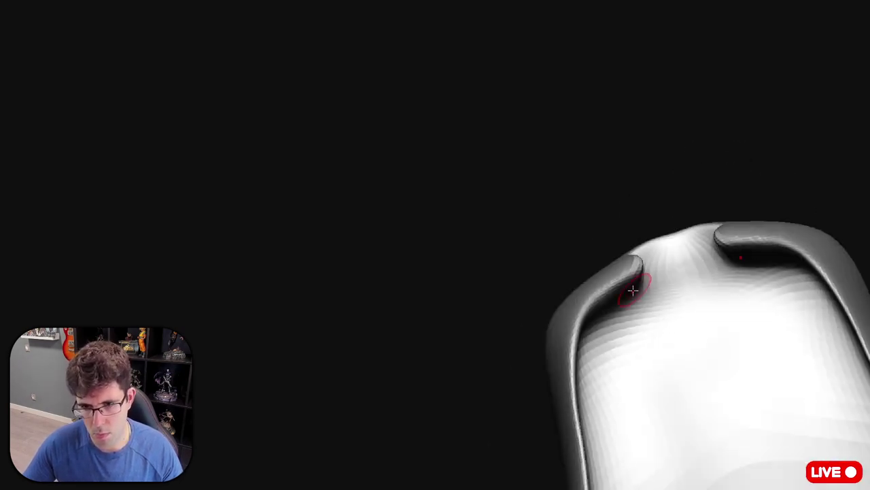
{"action": "key", "text": "shift+f"}
{"action": "key", "text": "shift+f"}
{"action": "key", "text": "shift+f"}
{"action": "mouse_move", "coordinate": [617, 249]}
{"action": "left_mouse_down"}
{"action": "mouse_move", "coordinate": [686, 164]}
{"action": "mouse_move", "coordinate": [535, 325]}
{"action": "mouse_move", "coordinate": [696, 229]}
{"action": "left_mouse_up"}
{"action": "key", "text": "ctrl+w"}
{"action": "left_click_drag", "start_coordinate": [704, 480], "coordinate": [725, 488]}
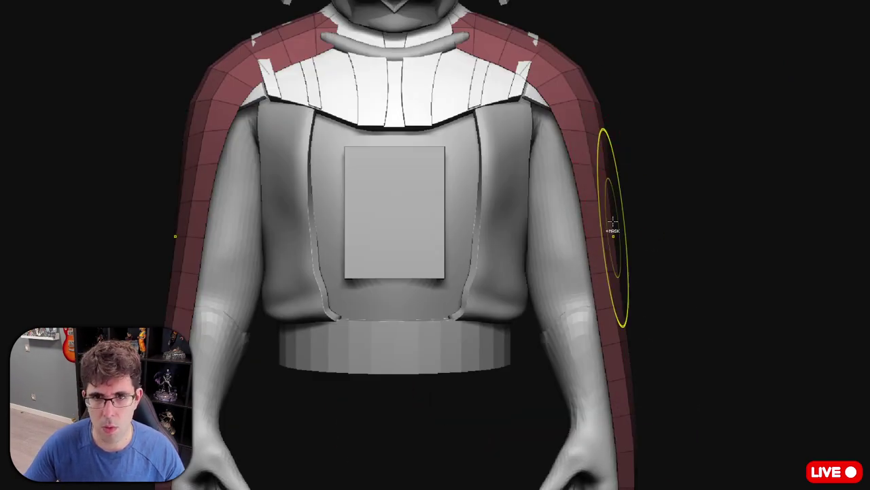
Extract a thin edge-loop strip along the cape neckline and view it solo
{"action": "mouse_move", "coordinate": [614, 218]}
{"action": "left_mouse_down"}
{"action": "mouse_move", "coordinate": [599, 298]}
{"action": "mouse_move", "coordinate": [660, 214]}
{"action": "mouse_move", "coordinate": [748, 218]}
{"action": "mouse_move", "coordinate": [592, 174]}
{"action": "left_mouse_up"}
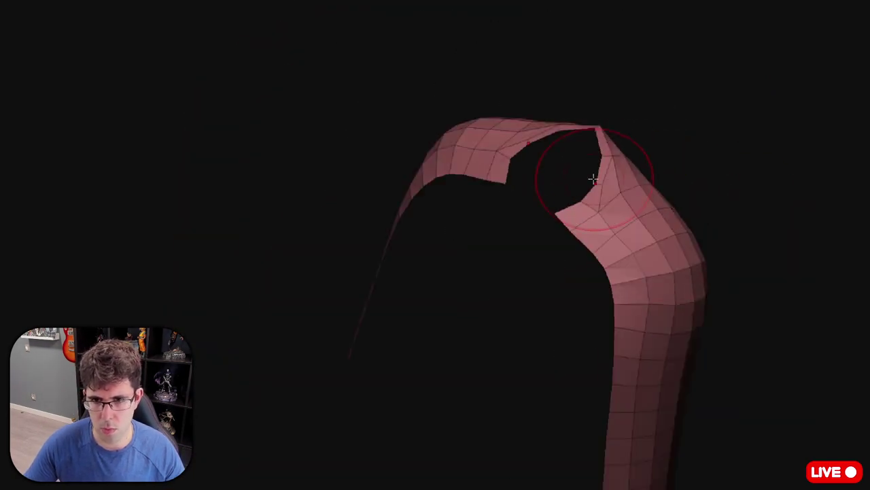
{"action": "key", "text": "space"}
{"action": "mouse_move", "coordinate": [641, 193]}
{"action": "left_mouse_down"}
{"action": "mouse_move", "coordinate": [560, 236]}
{"action": "mouse_move", "coordinate": [660, 231]}
{"action": "mouse_move", "coordinate": [537, 294]}
{"action": "mouse_move", "coordinate": [538, 327]}
{"action": "mouse_move", "coordinate": [573, 356]}
{"action": "mouse_move", "coordinate": [551, 304]}
{"action": "left_mouse_up"}
{"action": "key", "text": "s"}
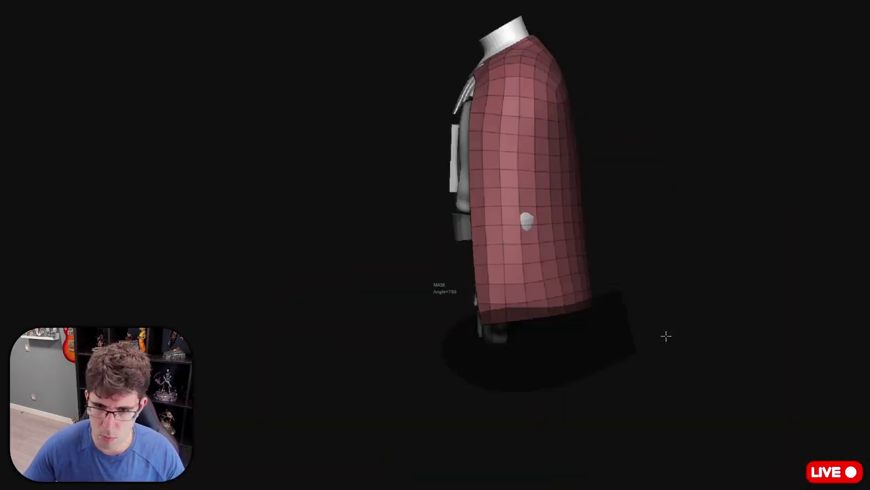
{"action": "mouse_move", "coordinate": [666, 335]}
{"action": "left_mouse_down"}
{"action": "mouse_move", "coordinate": [505, 340]}
{"action": "mouse_move", "coordinate": [575, 340]}
{"action": "mouse_move", "coordinate": [594, 243]}
{"action": "mouse_move", "coordinate": [182, 134]}
{"action": "mouse_move", "coordinate": [558, 247]}
{"action": "mouse_move", "coordinate": [540, 225]}
{"action": "mouse_move", "coordinate": [554, 241]}
{"action": "left_mouse_up"}
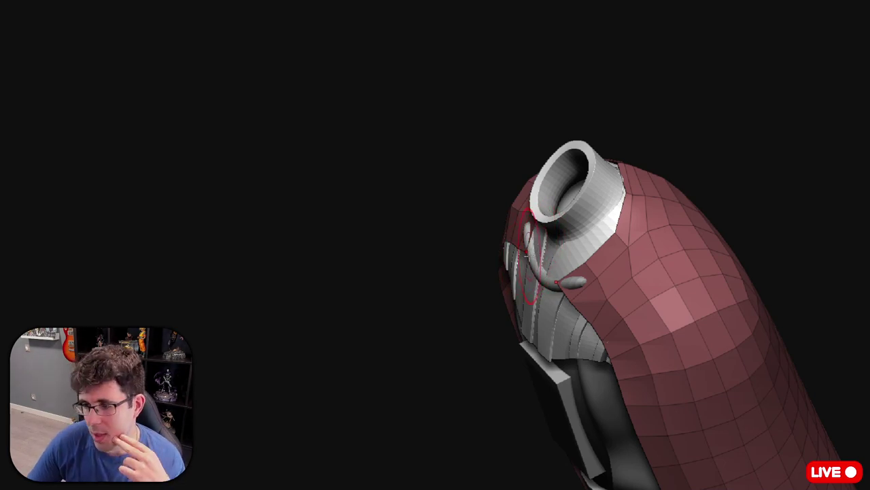
{"action": "mouse_move", "coordinate": [526, 269]}
{"action": "left_mouse_down"}
{"action": "mouse_move", "coordinate": [518, 210]}
{"action": "mouse_move", "coordinate": [659, 251]}
{"action": "left_mouse_up"}
{"action": "key", "text": "h"}
{"action": "mouse_move", "coordinate": [721, 286]}
{"action": "left_mouse_down"}
{"action": "mouse_move", "coordinate": [855, 279]}
{"action": "mouse_move", "coordinate": [855, 252]}
{"action": "mouse_move", "coordinate": [843, 323]}
{"action": "mouse_move", "coordinate": [627, 191]}
{"action": "left_mouse_up"}
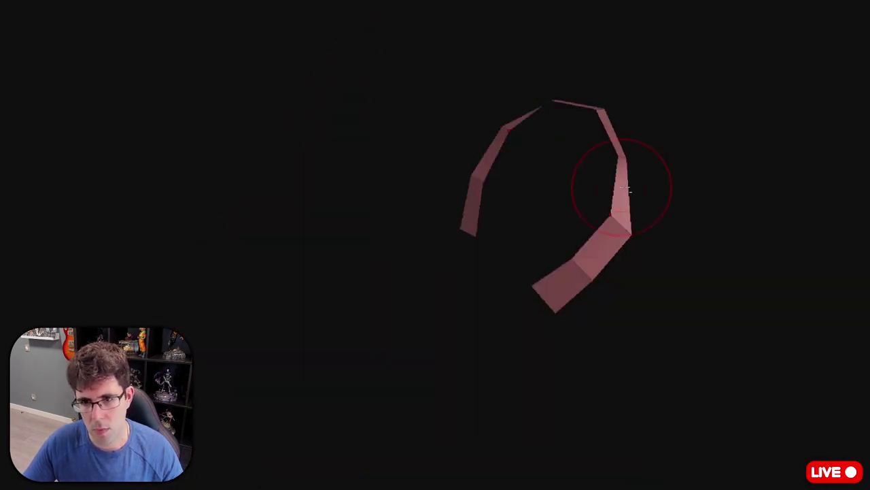
{"action": "mouse_move", "coordinate": [591, 400]}
{"action": "left_mouse_down"}
{"action": "mouse_move", "coordinate": [544, 272]}
{"action": "mouse_move", "coordinate": [563, 291]}
{"action": "mouse_move", "coordinate": [500, 367]}
{"action": "left_mouse_up"}
{"action": "mouse_move", "coordinate": [626, 256]}
{"action": "left_mouse_down"}
{"action": "mouse_move", "coordinate": [544, 320]}
{"action": "mouse_move", "coordinate": [532, 342]}
{"action": "mouse_move", "coordinate": [529, 332]}
{"action": "mouse_move", "coordinate": [583, 301]}
{"action": "left_mouse_up"}
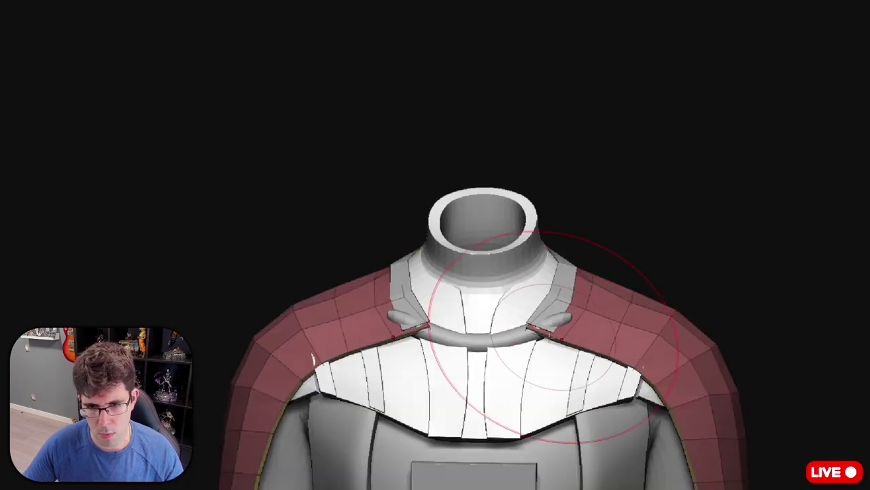
{"action": "mouse_move", "coordinate": [525, 349]}
{"action": "left_mouse_down"}
{"action": "mouse_move", "coordinate": [633, 241]}
{"action": "mouse_move", "coordinate": [564, 266]}
{"action": "mouse_move", "coordinate": [583, 203]}
{"action": "left_mouse_up"}
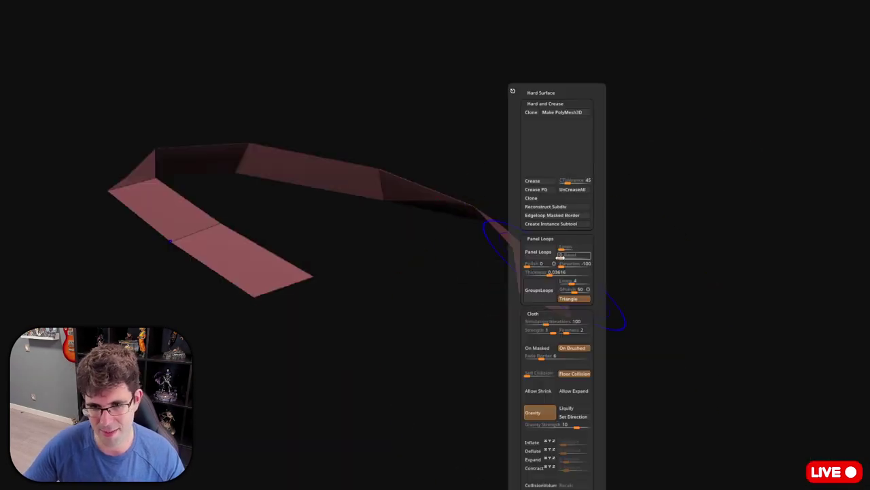
Give the isolated neckline strip thickness with Panel Loops
{"action": "left_click_drag", "start_coordinate": [704, 198], "coordinate": [534, 215]}
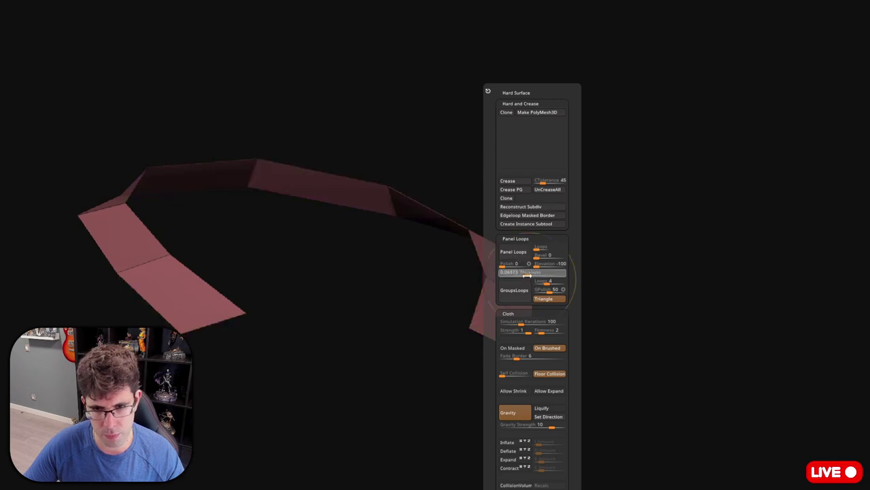
{"action": "mouse_move", "coordinate": [527, 276]}
{"action": "left_mouse_down"}
{"action": "mouse_move", "coordinate": [482, 291]}
{"action": "mouse_move", "coordinate": [460, 117]}
{"action": "mouse_move", "coordinate": [420, 268]}
{"action": "left_mouse_up"}
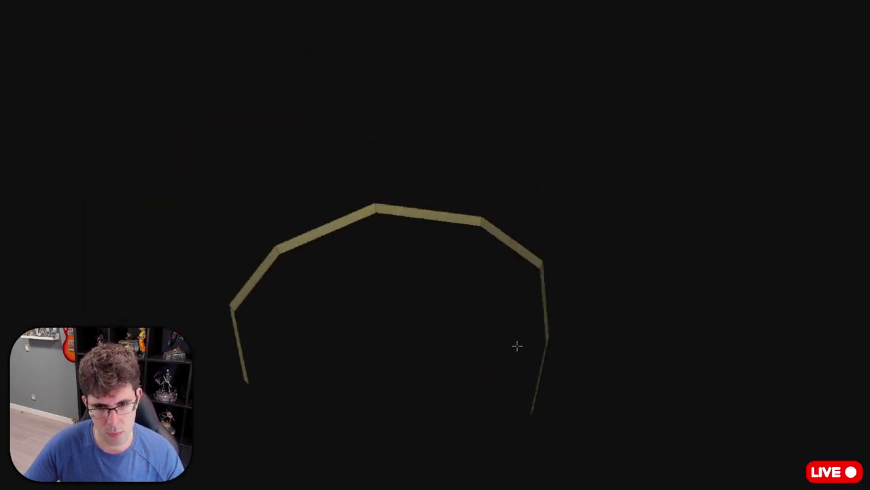
{"action": "mouse_move", "coordinate": [520, 398]}
{"action": "left_mouse_down"}
{"action": "mouse_move", "coordinate": [540, 256]}
{"action": "mouse_move", "coordinate": [469, 308]}
{"action": "mouse_move", "coordinate": [480, 267]}
{"action": "left_mouse_up"}
Mask, inset and QMesh the strip's polygons to build a bent collar band
{"action": "key", "text": "space"}
{"action": "key", "text": "space"}
{"action": "key", "text": "space"}
{"action": "left_click", "coordinate": [481, 266]}
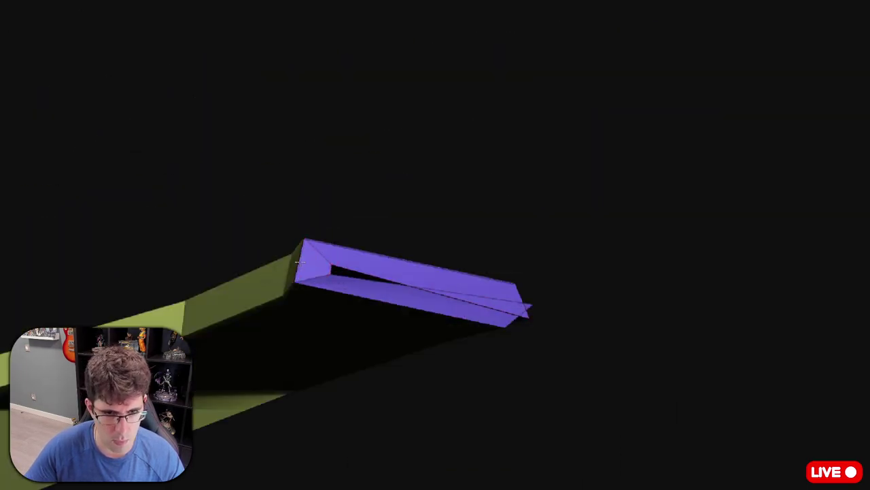
{"action": "mouse_move", "coordinate": [350, 262]}
{"action": "left_mouse_down"}
{"action": "mouse_move", "coordinate": [546, 275]}
{"action": "mouse_move", "coordinate": [552, 225]}
{"action": "mouse_move", "coordinate": [298, 325]}
{"action": "mouse_move", "coordinate": [434, 317]}
{"action": "mouse_move", "coordinate": [468, 301]}
{"action": "mouse_move", "coordinate": [446, 295]}
{"action": "mouse_move", "coordinate": [435, 307]}
{"action": "mouse_move", "coordinate": [288, 278]}
{"action": "mouse_move", "coordinate": [325, 270]}
{"action": "mouse_move", "coordinate": [474, 327]}
{"action": "left_mouse_up"}
{"action": "key", "text": "space"}
{"action": "left_click", "coordinate": [434, 318]}
{"action": "key", "text": "s"}
{"action": "key", "text": "space"}
{"action": "left_click", "coordinate": [467, 306]}
{"action": "mouse_move", "coordinate": [461, 278]}
{"action": "left_mouse_down"}
{"action": "mouse_move", "coordinate": [485, 292]}
{"action": "mouse_move", "coordinate": [534, 286]}
{"action": "mouse_move", "coordinate": [601, 215]}
{"action": "mouse_move", "coordinate": [546, 375]}
{"action": "mouse_move", "coordinate": [385, 285]}
{"action": "left_mouse_up"}
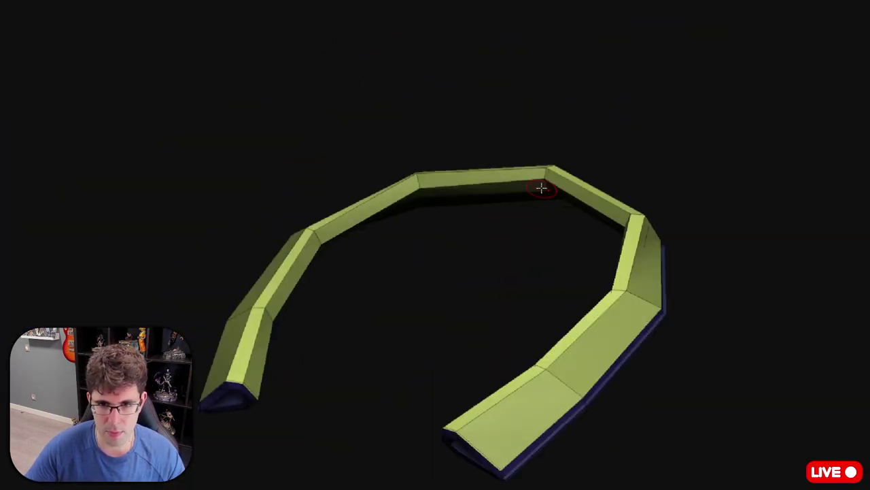
{"action": "left_click_drag", "start_coordinate": [675, 122], "coordinate": [650, 251]}
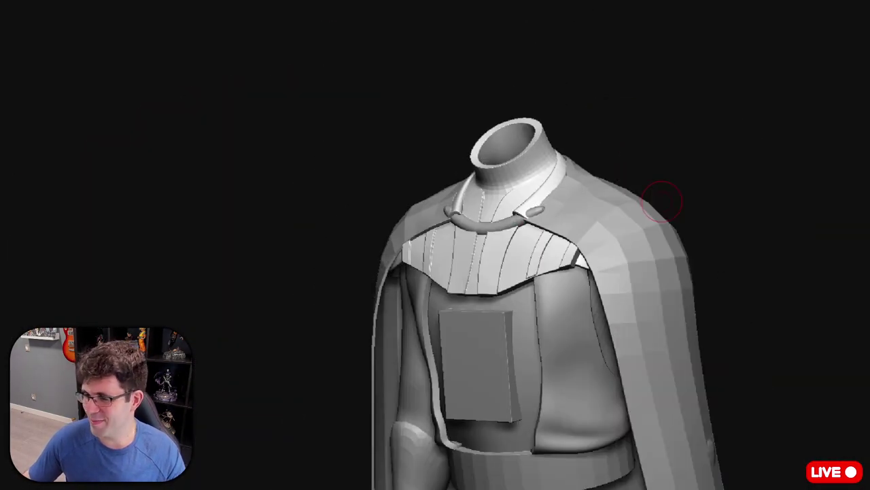
Hide the cape, solo the shoulder pads, adjust them with the Transpose gizmo, then unhide all
{"action": "left_click_drag", "start_coordinate": [713, 274], "coordinate": [781, 194]}
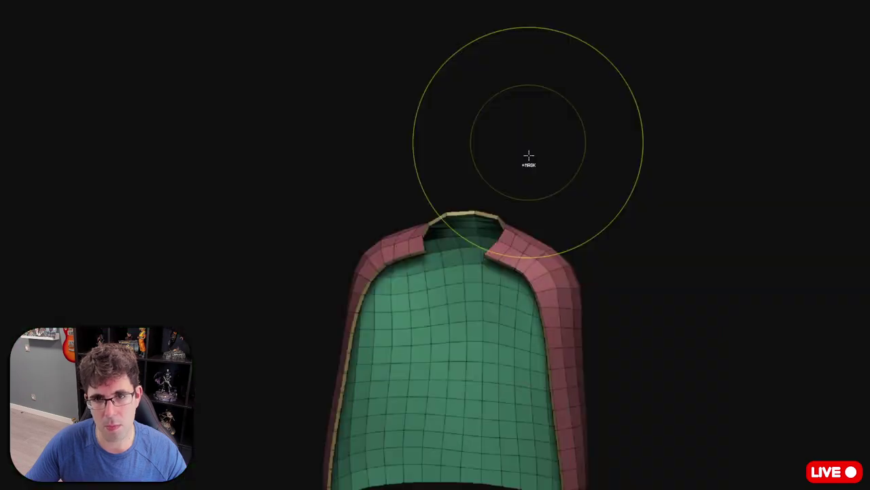
{"action": "mouse_move", "coordinate": [605, 363]}
{"action": "right_mouse_down"}
{"action": "mouse_move", "coordinate": [507, 387]}
{"action": "mouse_move", "coordinate": [855, 194]}
{"action": "mouse_move", "coordinate": [515, 349]}
{"action": "mouse_move", "coordinate": [854, 204]}
{"action": "mouse_move", "coordinate": [562, 321]}
{"action": "mouse_move", "coordinate": [527, 348]}
{"action": "right_mouse_up"}
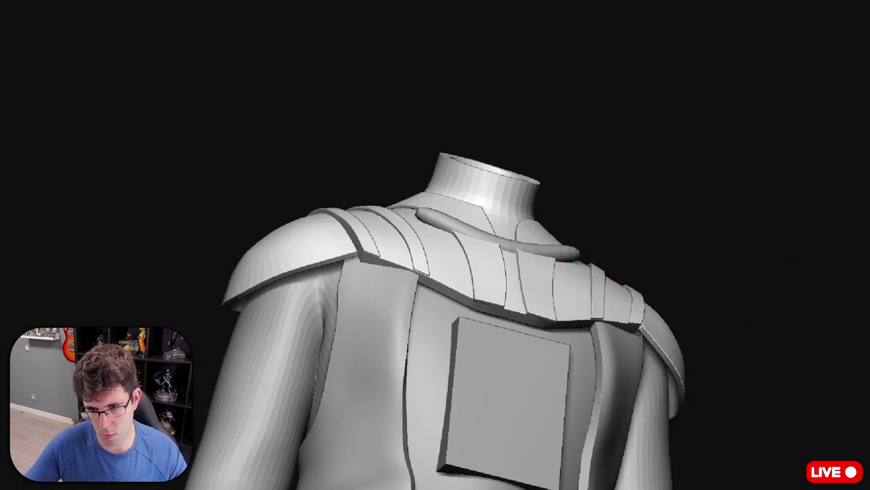
{"action": "mouse_move", "coordinate": [831, 209]}
{"action": "right_mouse_down"}
{"action": "mouse_move", "coordinate": [642, 282]}
{"action": "mouse_move", "coordinate": [520, 310]}
{"action": "mouse_move", "coordinate": [555, 306]}
{"action": "mouse_move", "coordinate": [657, 333]}
{"action": "mouse_move", "coordinate": [651, 401]}
{"action": "mouse_move", "coordinate": [694, 394]}
{"action": "mouse_move", "coordinate": [687, 382]}
{"action": "right_mouse_up"}
{"action": "left_click", "coordinate": [556, 307], "text": "ctrl+shift"}
{"action": "key", "text": "w"}
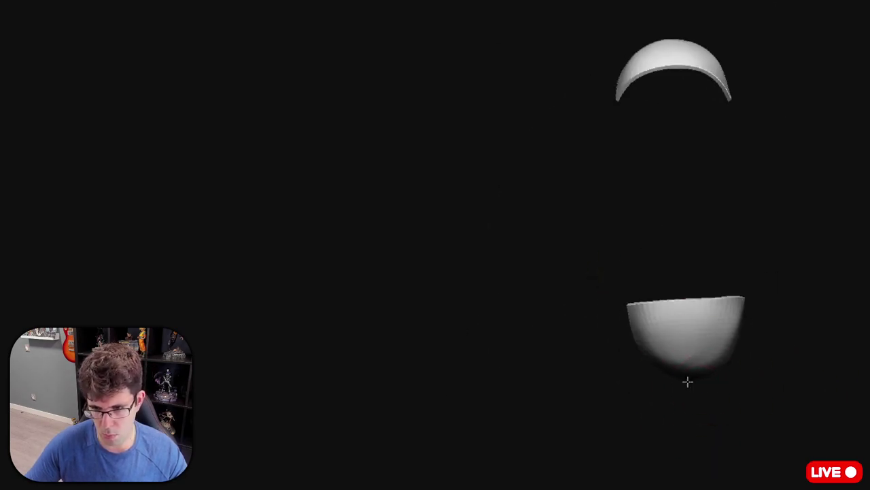
{"action": "left_click", "coordinate": [731, 330], "text": "ctrl+shift"}
{"action": "mouse_move", "coordinate": [612, 383]}
{"action": "right_mouse_down"}
{"action": "mouse_move", "coordinate": [731, 358]}
{"action": "mouse_move", "coordinate": [739, 266]}
{"action": "right_mouse_up"}
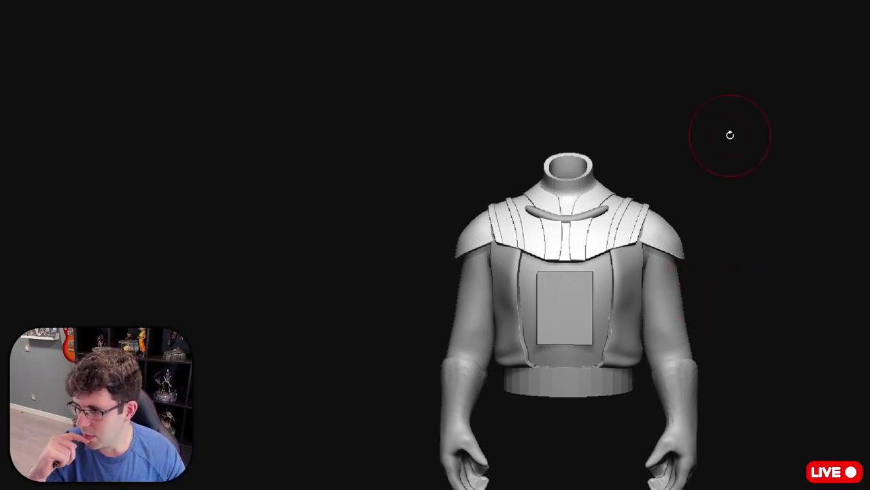
{"action": "mouse_move", "coordinate": [730, 135]}
{"action": "right_mouse_down"}
{"action": "mouse_move", "coordinate": [721, 274]}
{"action": "mouse_move", "coordinate": [467, 330]}
{"action": "mouse_move", "coordinate": [462, 234]}
{"action": "mouse_move", "coordinate": [577, 334]}
{"action": "mouse_move", "coordinate": [807, 122]}
{"action": "right_mouse_up"}
Load a Cube3D, flatten it with the gizmo and inset a hole to make a rectangular frame
{"action": "key", "text": "F1"}
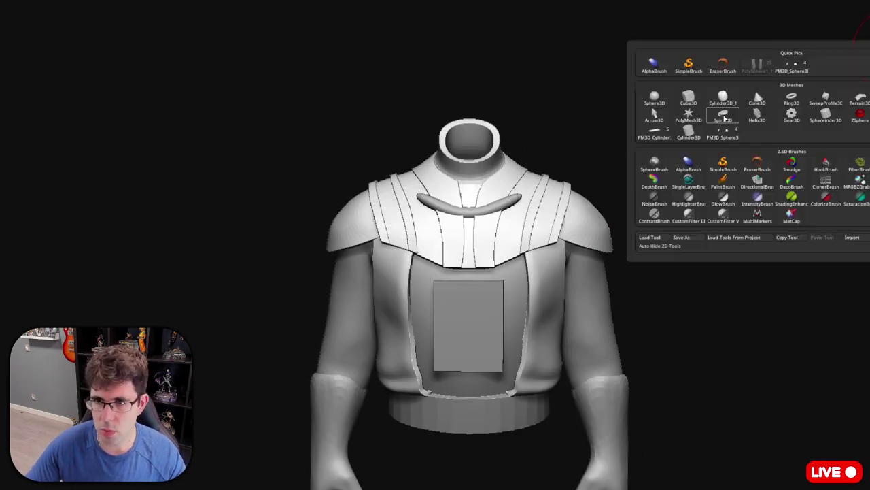
{"action": "left_click", "coordinate": [689, 99]}
{"action": "mouse_move", "coordinate": [476, 204]}
{"action": "right_mouse_down"}
{"action": "mouse_move", "coordinate": [518, 235]}
{"action": "mouse_move", "coordinate": [504, 204]}
{"action": "mouse_move", "coordinate": [483, 216]}
{"action": "right_mouse_up"}
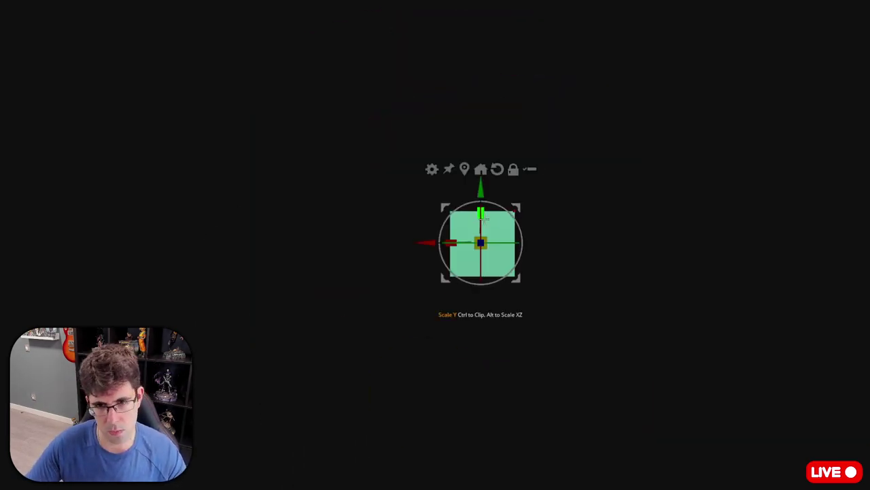
{"action": "key", "text": "q"}
{"action": "mouse_move", "coordinate": [589, 282]}
{"action": "right_mouse_down", "text": "shift"}
{"action": "mouse_move", "coordinate": [506, 310]}
{"action": "mouse_move", "coordinate": [521, 4]}
{"action": "right_mouse_up", "text": "shift"}
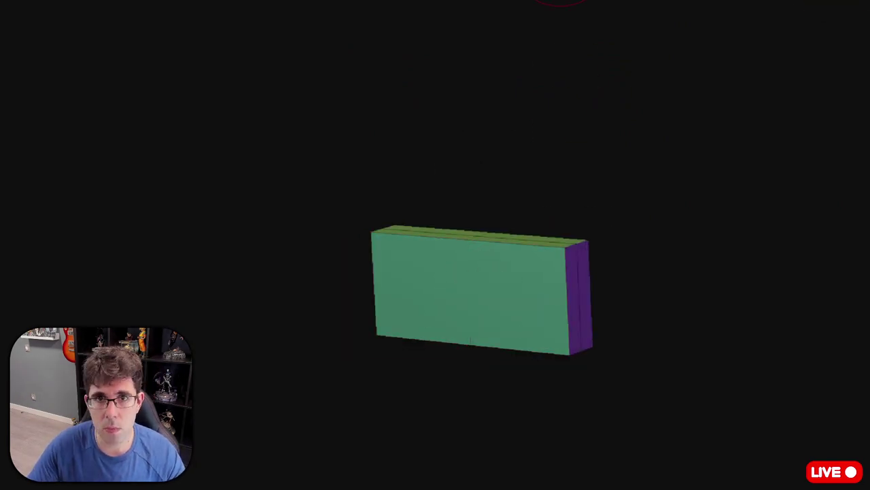
{"action": "key", "text": "space"}
{"action": "right_click_drag", "start_coordinate": [534, 313], "coordinate": [528, 298], "text": "shift"}
{"action": "key", "text": "w"}
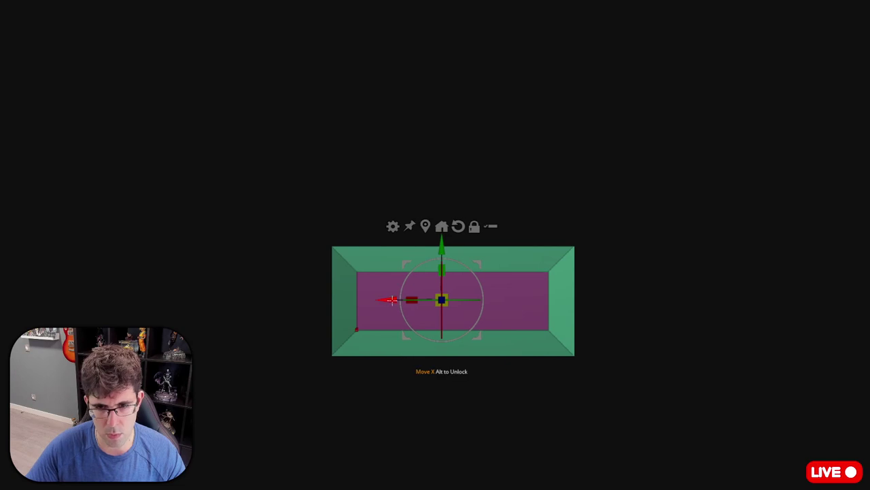
{"action": "key", "text": "q"}
{"action": "key", "text": "space"}
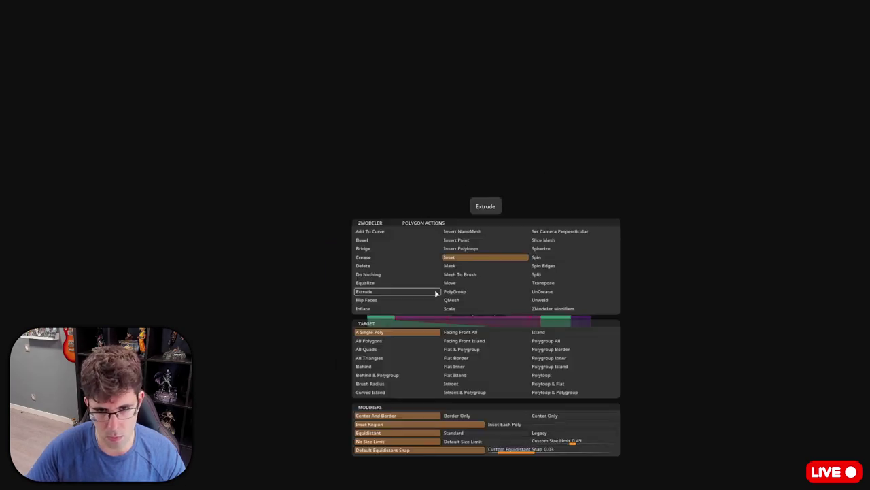
{"action": "mouse_move", "coordinate": [503, 292]}
{"action": "right_mouse_down"}
{"action": "mouse_move", "coordinate": [524, 270]}
{"action": "mouse_move", "coordinate": [660, 7]}
{"action": "right_mouse_up"}
{"action": "key", "text": "space"}
{"action": "left_click", "coordinate": [524, 324]}
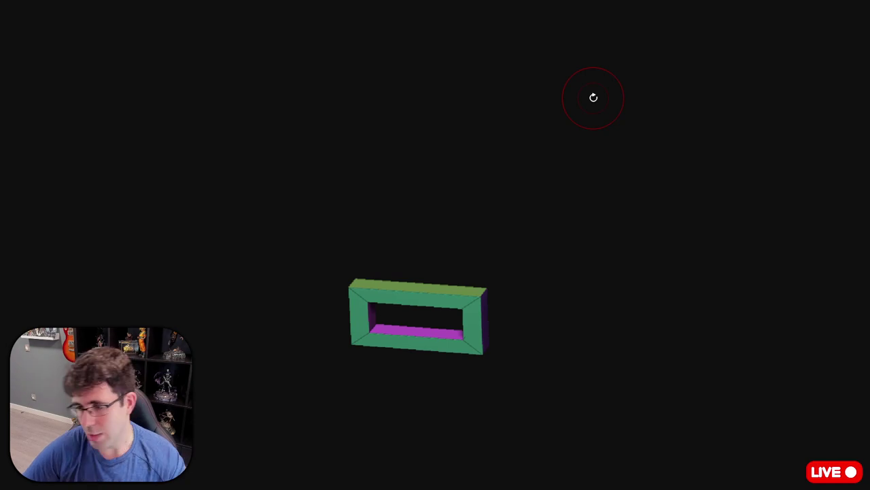
Ctrl-drag an interlocking copy of the frame and QMesh-extrude its inner faces into blocks
{"action": "left_click_drag", "start_coordinate": [593, 97], "coordinate": [460, 272], "text": "shift"}
{"action": "key", "text": "w"}
{"action": "left_click_drag", "start_coordinate": [462, 235], "coordinate": [605, 235], "text": "ctrl"}
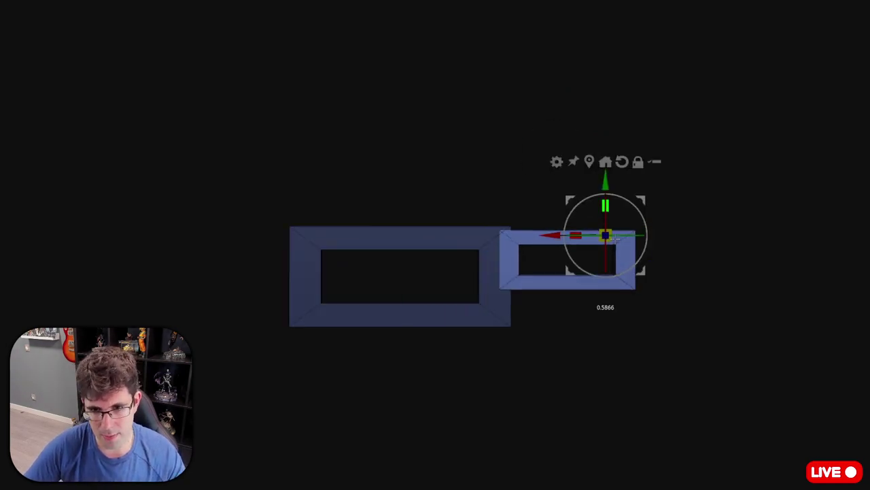
{"action": "left_click_drag", "start_coordinate": [606, 286], "coordinate": [567, 344]}
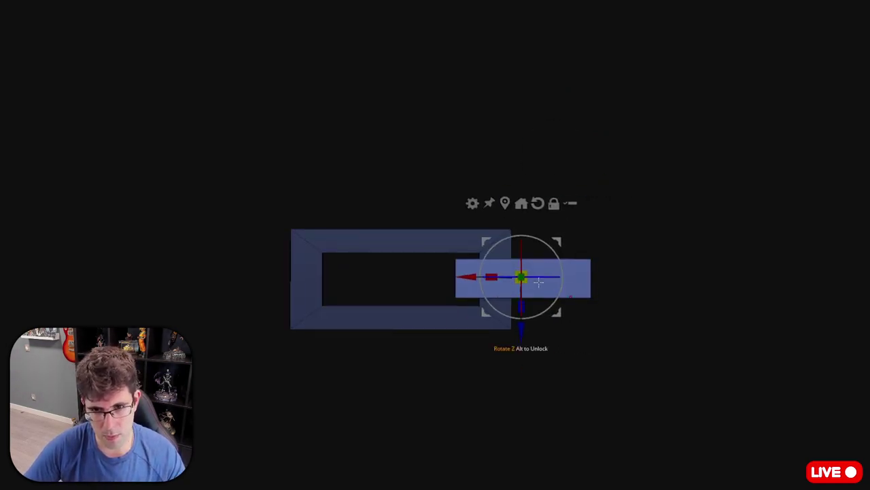
{"action": "mouse_move", "coordinate": [529, 313]}
{"action": "left_mouse_down"}
{"action": "mouse_move", "coordinate": [510, 245]}
{"action": "mouse_move", "coordinate": [517, 204]}
{"action": "left_mouse_up"}
{"action": "key", "text": "b"}
{"action": "key", "text": "z"}
{"action": "key", "text": "m"}
{"action": "mouse_move", "coordinate": [621, 184]}
{"action": "left_mouse_down"}
{"action": "mouse_move", "coordinate": [575, 204]}
{"action": "mouse_move", "coordinate": [585, 244]}
{"action": "left_mouse_up"}
{"action": "left_click_drag", "start_coordinate": [617, 291], "coordinate": [559, 230]}
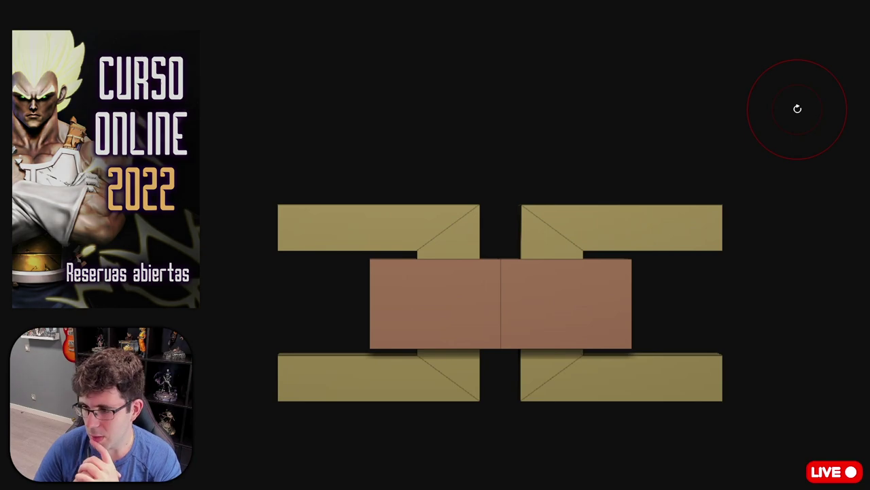
{"action": "scroll", "coordinate": [539, 317], "scroll_direction": "down", "scroll_amount": 5}
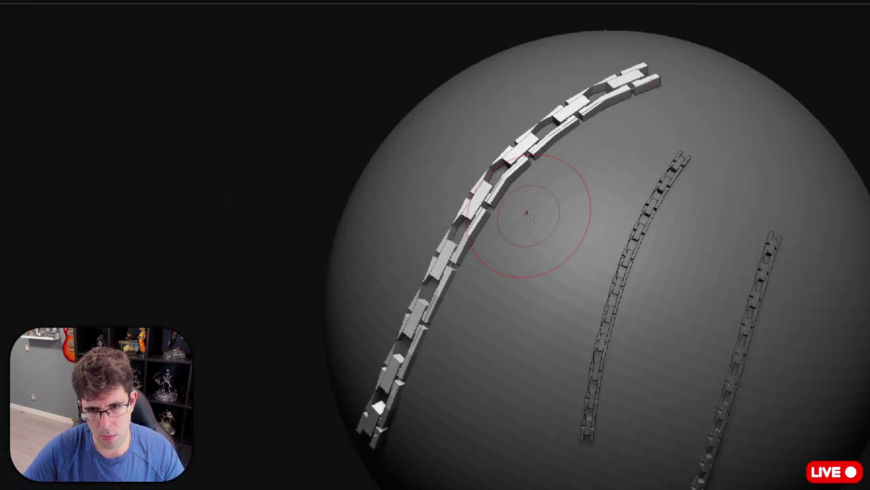
Inspect the chains curved over the sphere, then show the chain-link Cube3D subtool alone
{"action": "key", "text": "space"}
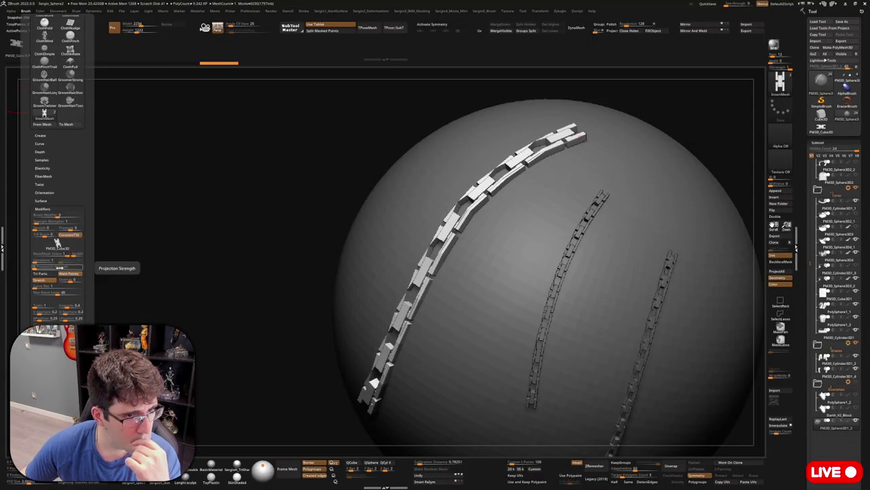
{"action": "left_click_drag", "start_coordinate": [515, 243], "coordinate": [418, 262]}
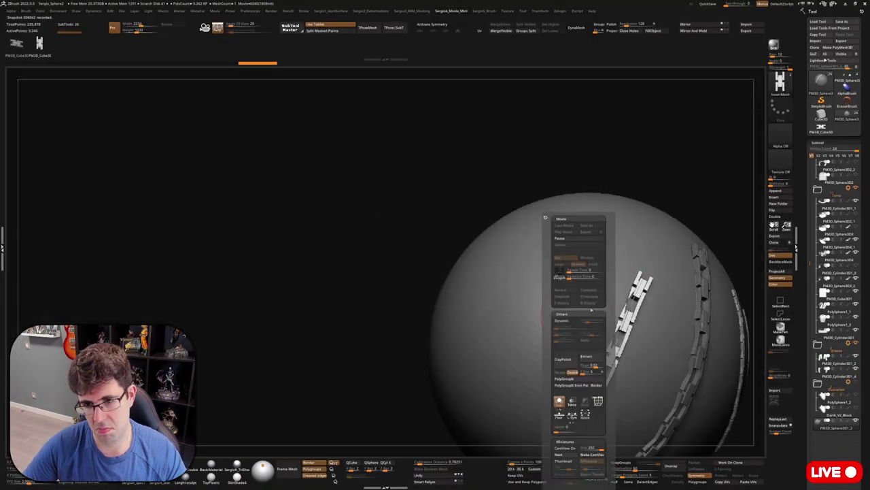
{"action": "left_click_drag", "start_coordinate": [544, 218], "coordinate": [531, 334]}
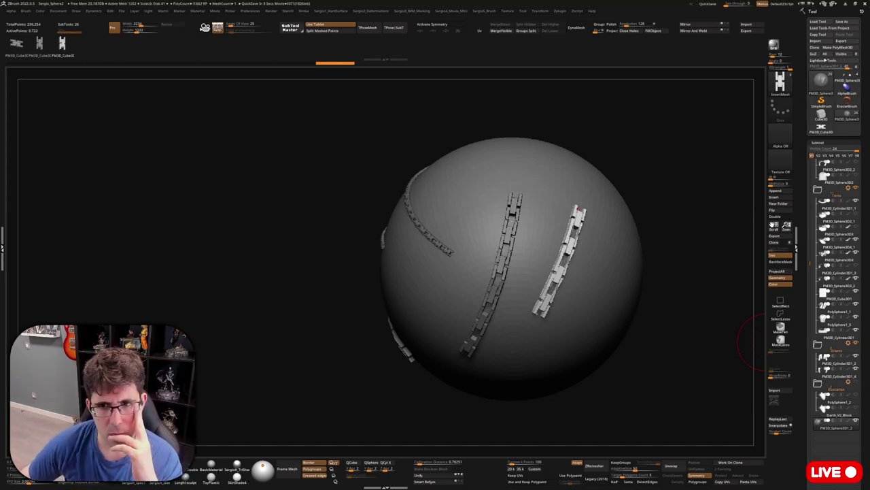
{"action": "scroll", "coordinate": [611, 302], "scroll_direction": "up", "scroll_amount": 3}
{"action": "scroll", "coordinate": [611, 303], "scroll_direction": "up", "scroll_amount": 3}
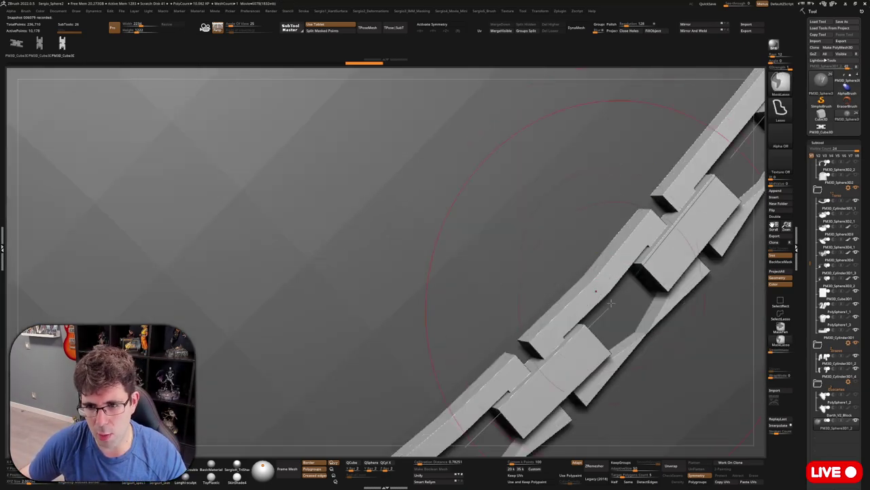
{"action": "scroll", "coordinate": [595, 277], "scroll_direction": "down", "scroll_amount": 3}
{"action": "scroll", "coordinate": [517, 317], "scroll_direction": "up", "scroll_amount": 5}
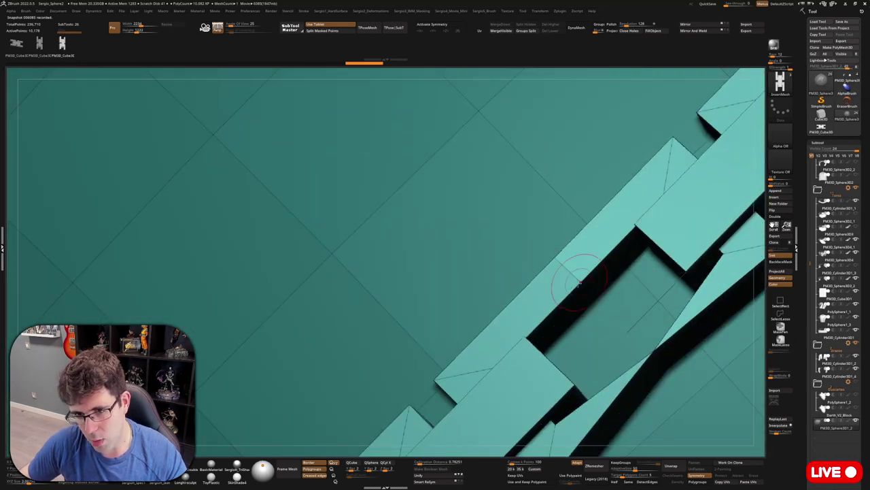
{"action": "scroll", "coordinate": [517, 317], "scroll_direction": "down", "scroll_amount": 2}
{"action": "scroll", "coordinate": [503, 306], "scroll_direction": "down", "scroll_amount": 3}
{"action": "scroll", "coordinate": [544, 272], "scroll_direction": "down", "scroll_amount": 5}
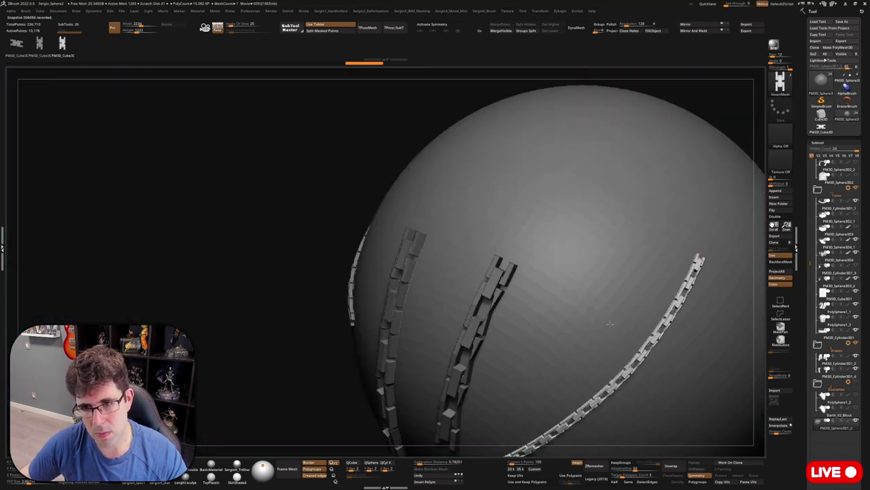
{"action": "scroll", "coordinate": [590, 239], "scroll_direction": "down", "scroll_amount": 1}
{"action": "scroll", "coordinate": [546, 280], "scroll_direction": "up", "scroll_amount": 2}
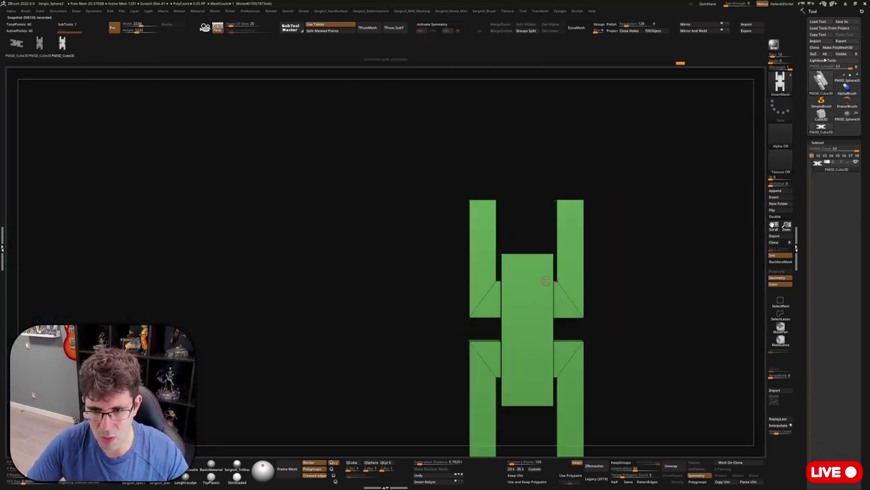
Apply Mirror And Weld to the chain link and check it in 3D
{"action": "left_click", "coordinate": [725, 32]}
{"action": "left_click_drag", "start_coordinate": [505, 249], "coordinate": [455, 270]}
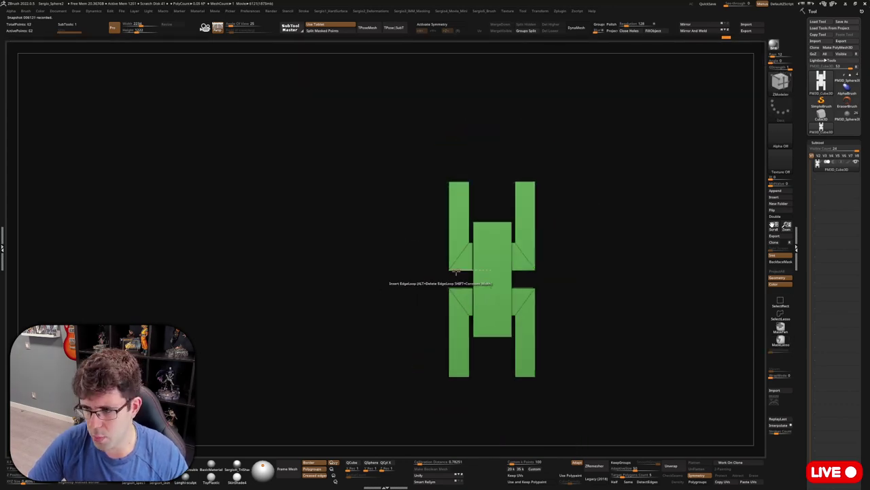
{"action": "right_click_drag", "start_coordinate": [455, 270], "coordinate": [480, 241]}
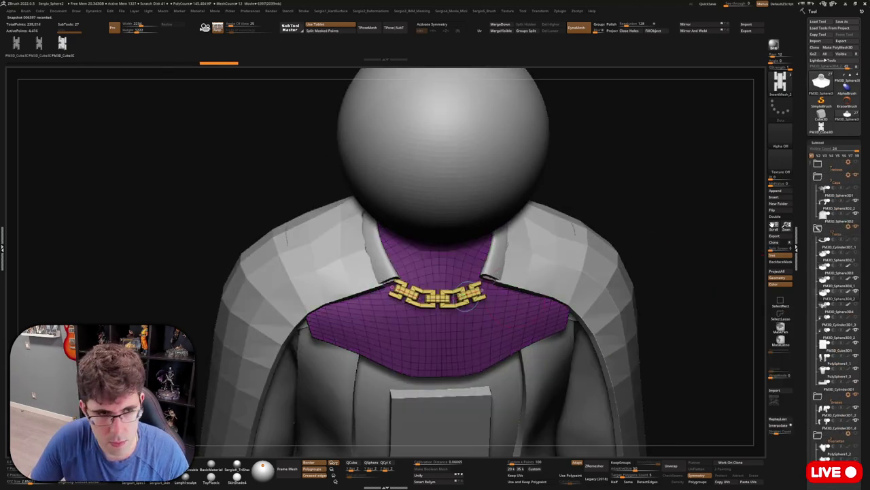
Frame the collar chain, view it solo with polyframe, then show the full bust with its helmet
{"action": "left_click_drag", "start_coordinate": [438, 307], "coordinate": [449, 381]}
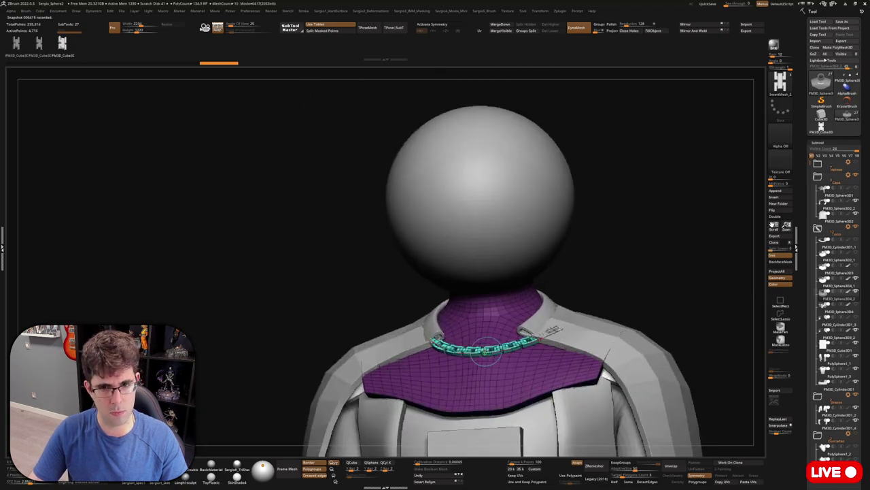
{"action": "mouse_move", "coordinate": [537, 351]}
{"action": "right_mouse_down"}
{"action": "mouse_move", "coordinate": [476, 381]}
{"action": "mouse_move", "coordinate": [418, 350]}
{"action": "mouse_move", "coordinate": [431, 347]}
{"action": "mouse_move", "coordinate": [485, 380]}
{"action": "mouse_move", "coordinate": [372, 288]}
{"action": "right_mouse_up"}
{"action": "key", "text": "f"}
{"action": "key", "text": "f"}
{"action": "key", "text": "shift+f"}
{"action": "key", "text": "shift+f"}
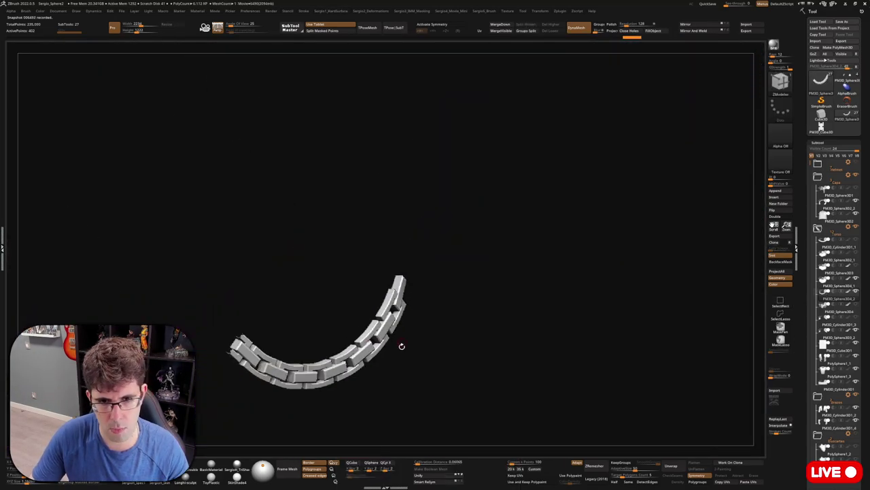
{"action": "left_click", "coordinate": [781, 249]}
{"action": "mouse_move", "coordinate": [476, 306]}
{"action": "right_mouse_down"}
{"action": "mouse_move", "coordinate": [583, 260]}
{"action": "mouse_move", "coordinate": [679, 252]}
{"action": "right_mouse_up"}
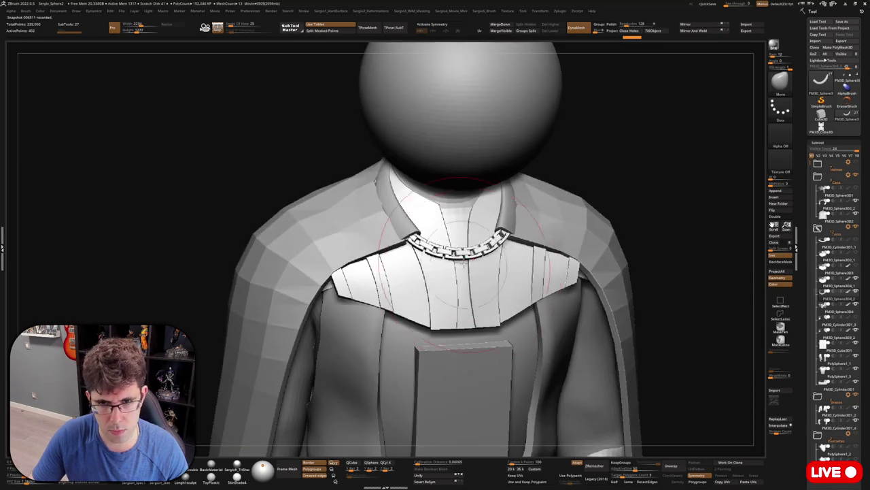
{"action": "left_click", "coordinate": [855, 202]}
Scrub the undo history back and forth until the plain flat cylinder appears on its own
{"action": "key", "text": "ctrl+z"}
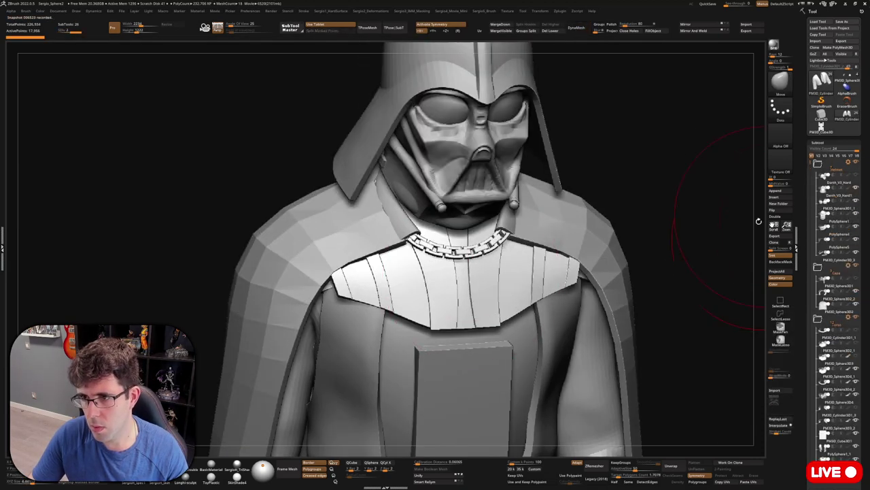
{"action": "key", "text": "ctrl+z"}
{"action": "key", "text": "ctrl+z"}
{"action": "key", "text": "ctrl+z"}
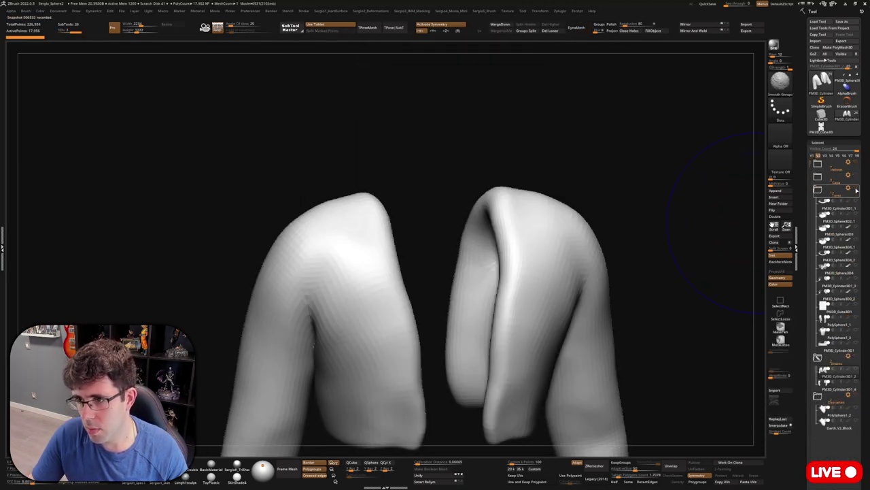
{"action": "key", "text": "ctrl+z"}
{"action": "key", "text": "ctrl+z"}
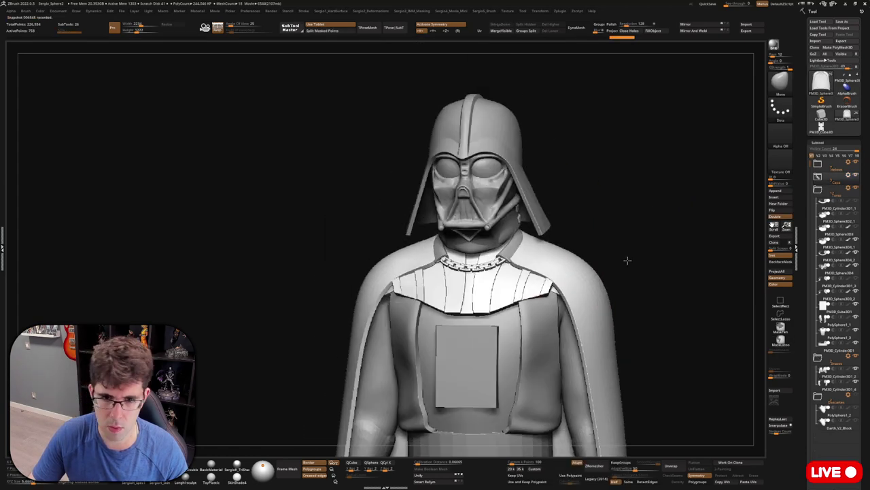
{"action": "right_click_drag", "start_coordinate": [626, 258], "coordinate": [626, 279]}
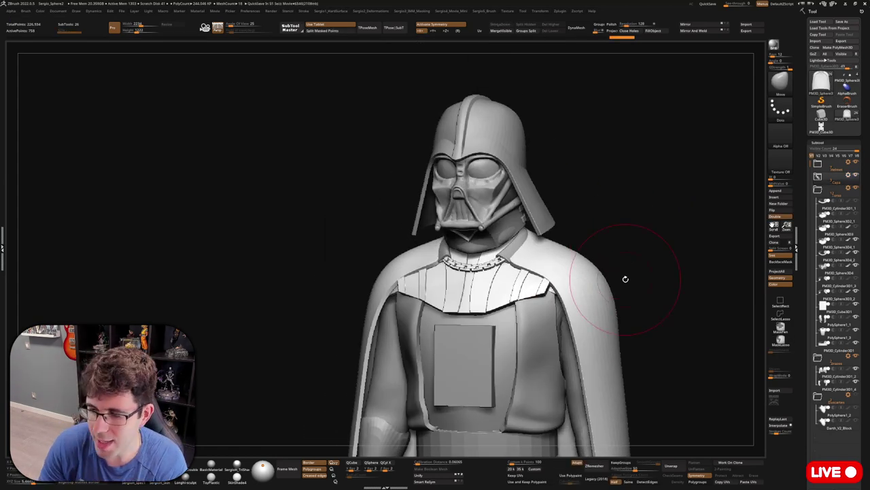
{"action": "key", "text": "ctrl+z"}
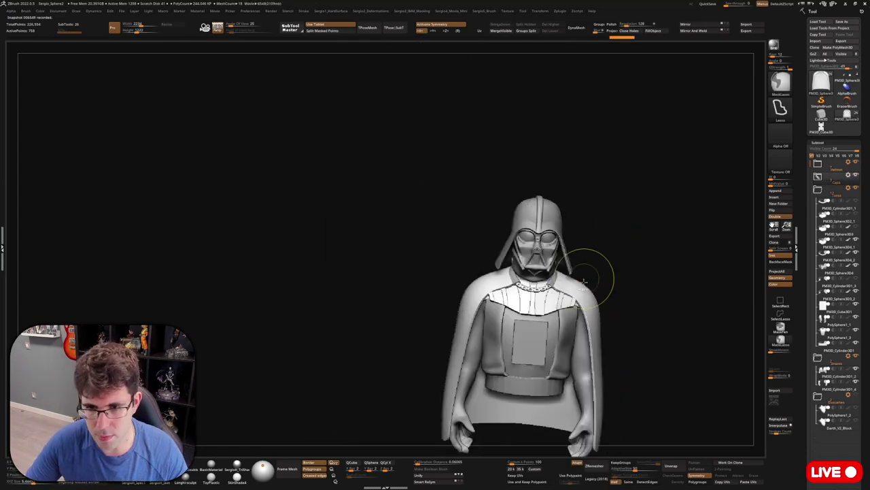
{"action": "key", "text": "ctrl+z"}
{"action": "key", "text": "ctrl+z"}
{"action": "key", "text": "ctrl+z"}
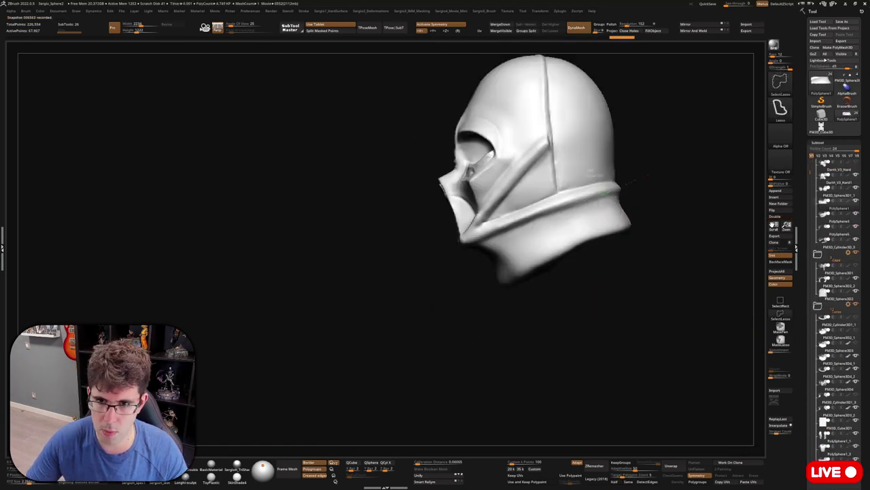
{"action": "key", "text": "ctrl+shift+z"}
{"action": "key", "text": "ctrl+z"}
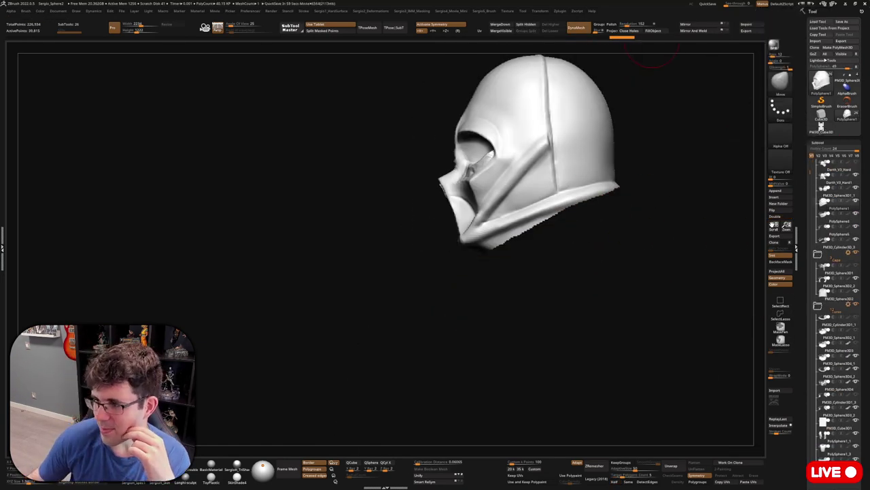
{"action": "key", "text": "ctrl+z"}
{"action": "key", "text": "ctrl+z"}
{"action": "key", "text": "ctrl+z"}
{"action": "key", "text": "ctrl+shift+z"}
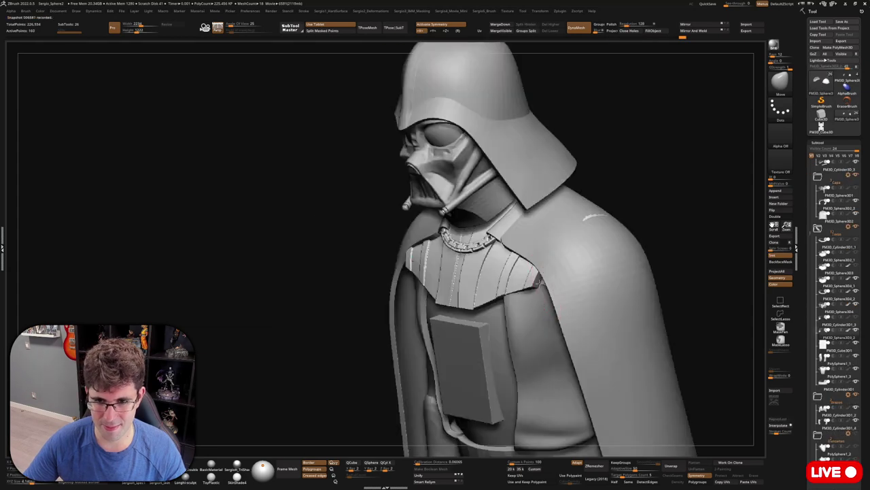
{"action": "key", "text": "ctrl+shift+z"}
{"action": "key", "text": "ctrl+shift+z"}
{"action": "key", "text": "ctrl+shift+z"}
{"action": "key", "text": "ctrl+shift+z"}
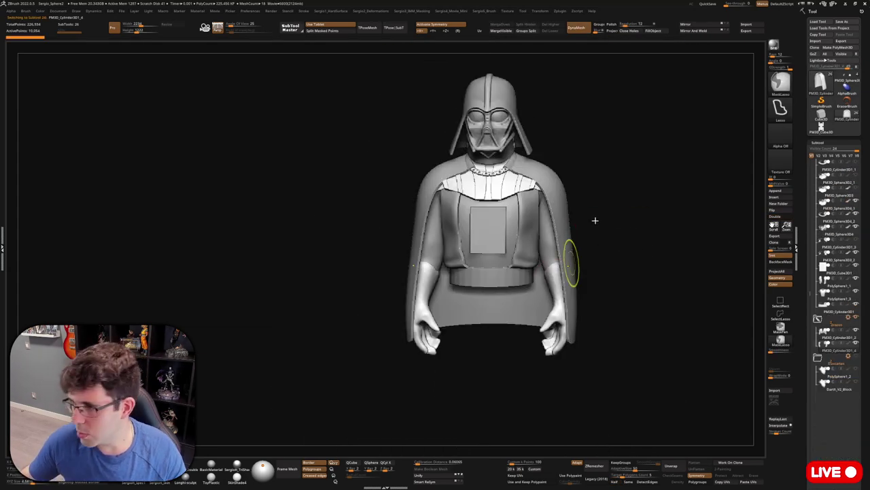
{"action": "key", "text": "ctrl+shift+z"}
{"action": "key", "text": "ctrl+shift+z"}
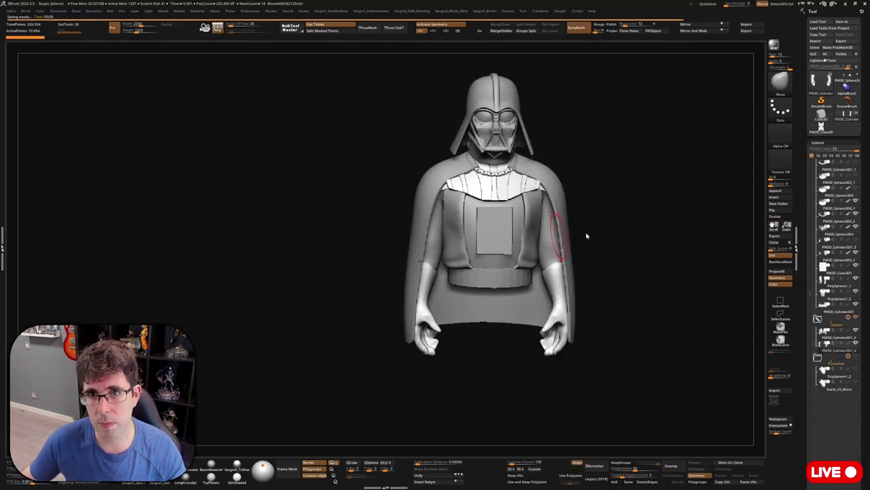
{"action": "key", "text": "ctrl+shift+z"}
{"action": "key", "text": "ctrl+shift+z"}
{"action": "key", "text": "ctrl+shift+z"}
{"action": "key", "text": "ctrl+shift+z"}
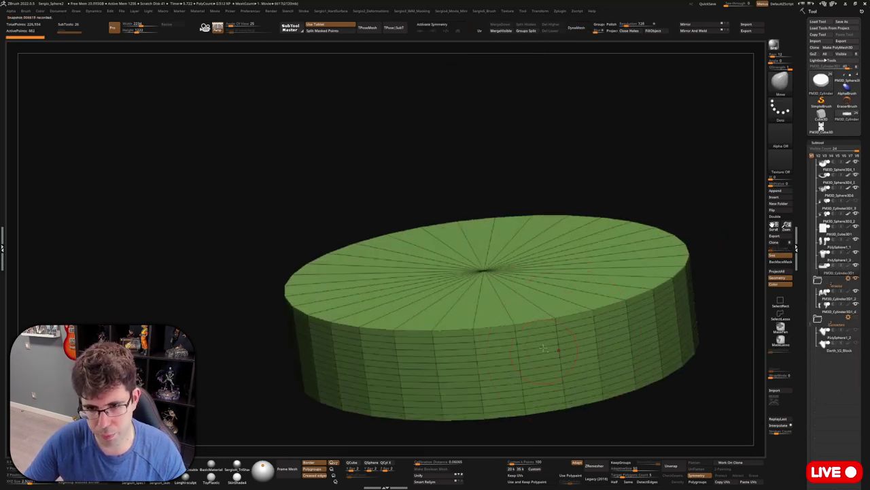
{"action": "key", "text": "ctrl+shift+z"}
Redo through the history past the belt to the polygrouped sleeve meshes
{"action": "key", "text": "ctrl+shift+z"}
{"action": "key", "text": "ctrl+shift+z"}
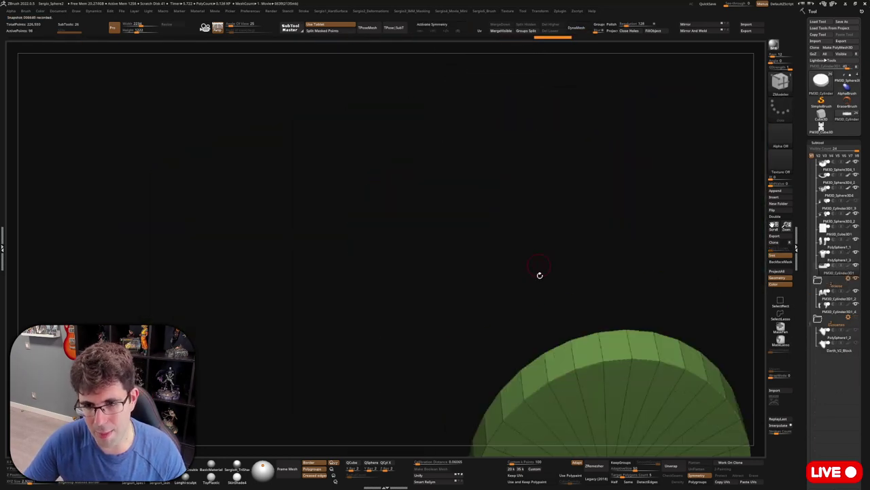
{"action": "key", "text": "ctrl+shift+z"}
{"action": "key", "text": "ctrl+shift+z"}
{"action": "key", "text": "ctrl+shift+z"}
{"action": "key", "text": "ctrl+shift+z"}
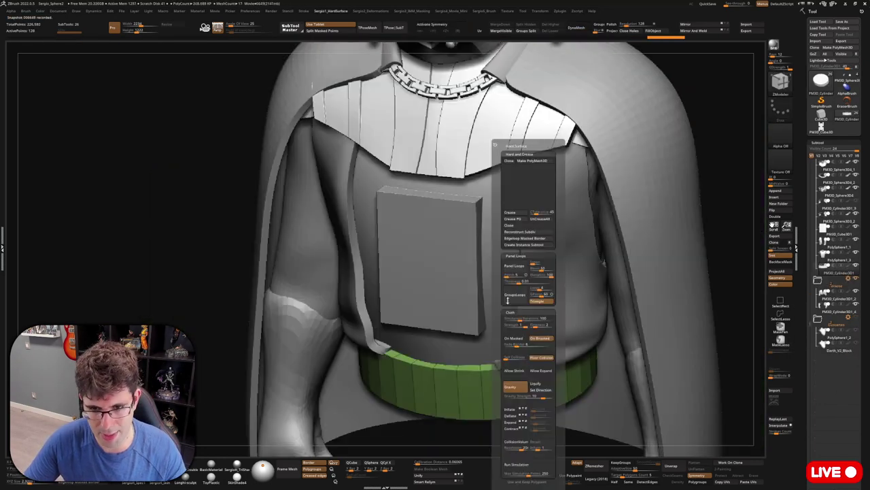
{"action": "key", "text": "ctrl+shift+z"}
{"action": "key", "text": "ctrl+shift+z"}
{"action": "key", "text": "ctrl+shift+z"}
{"action": "key", "text": "ctrl+shift+z"}
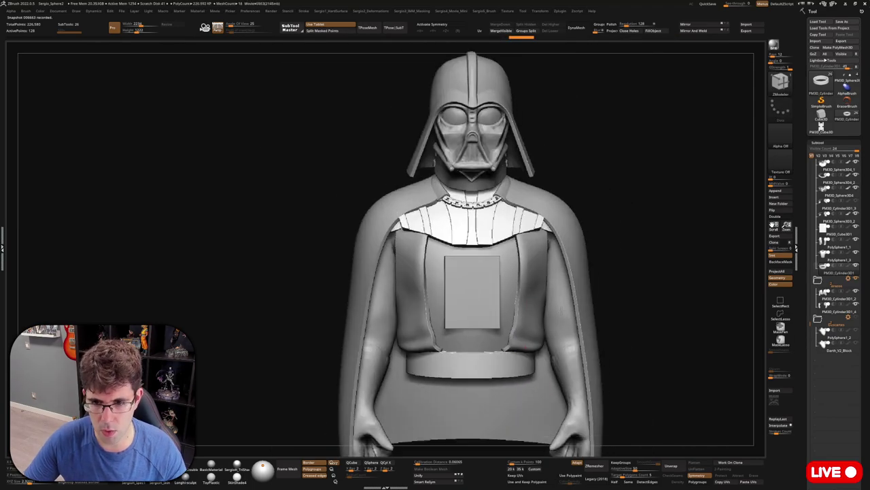
{"action": "key", "text": "ctrl+shift+z"}
{"action": "key", "text": "ctrl+shift+z"}
{"action": "key", "text": "ctrl+shift+z"}
{"action": "key", "text": "ctrl+shift+z"}
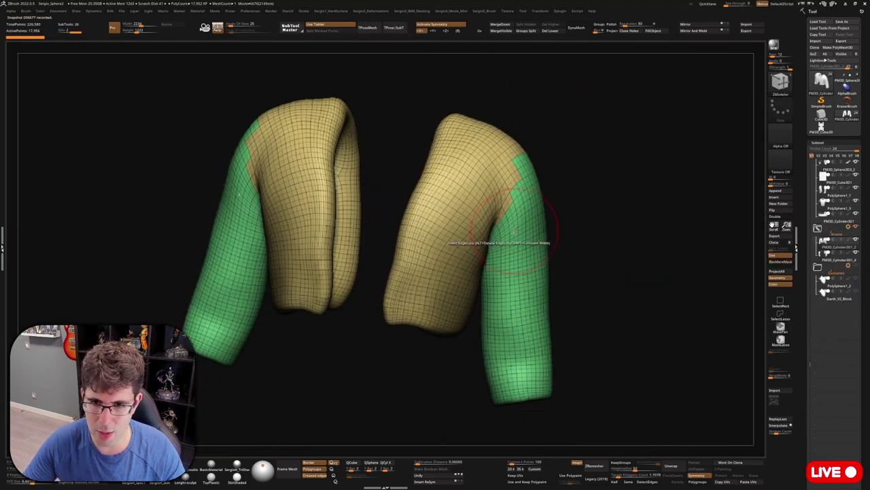
{"action": "key", "text": "ctrl+shift+z"}
{"action": "key", "text": "ctrl+shift+z"}
{"action": "key", "text": "ctrl+shift+z"}
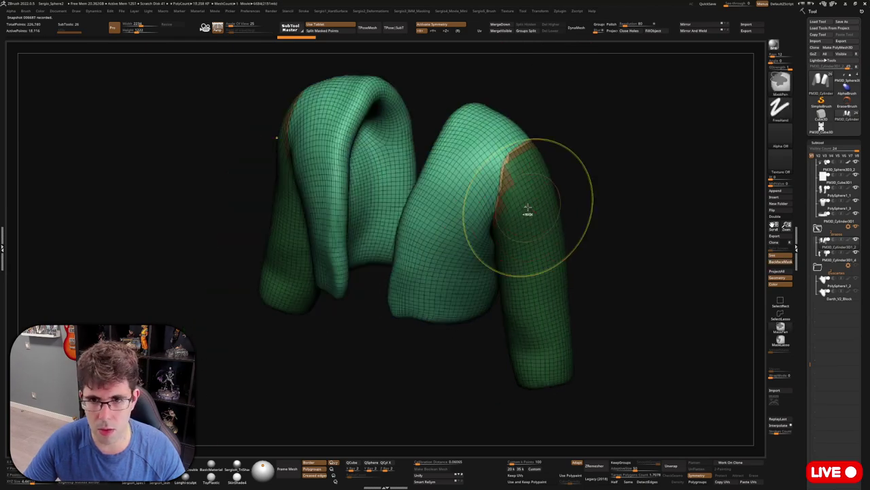